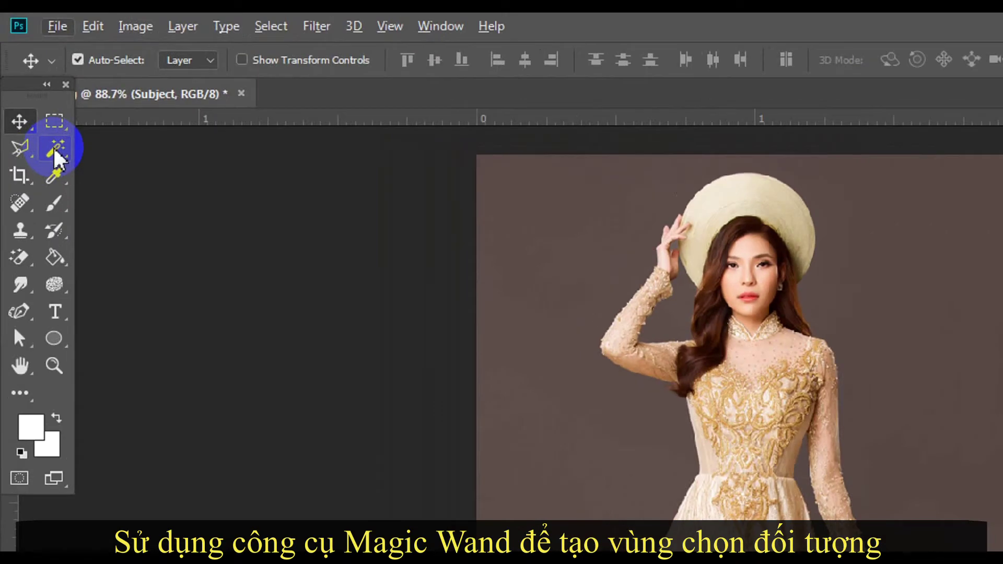
Select the backdrop on the Subject layer with the Magic Wand and invert the selection to isolate the model.
left_click(54, 149)
right_click(54, 149)
left_click(122, 172)
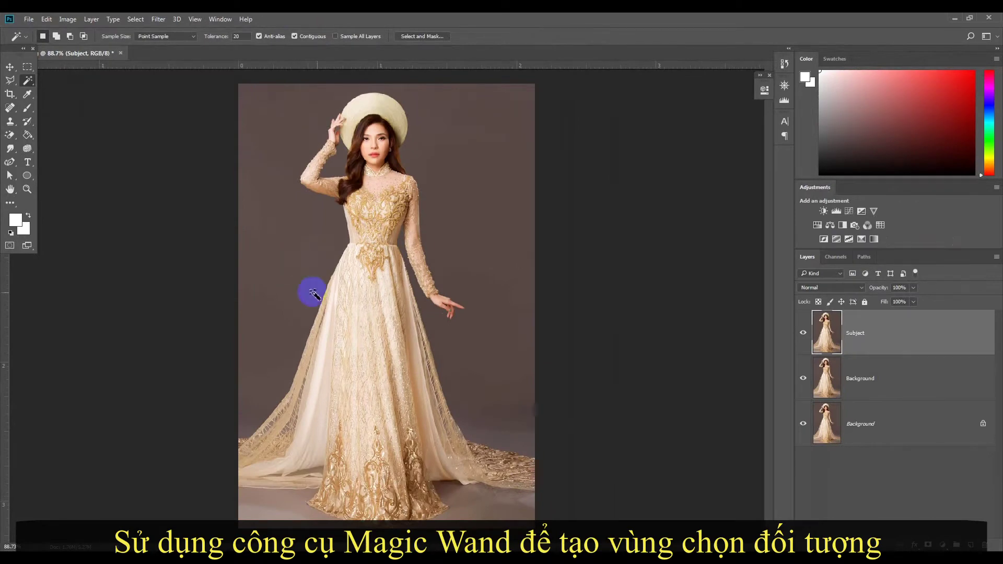
left_click(294, 284)
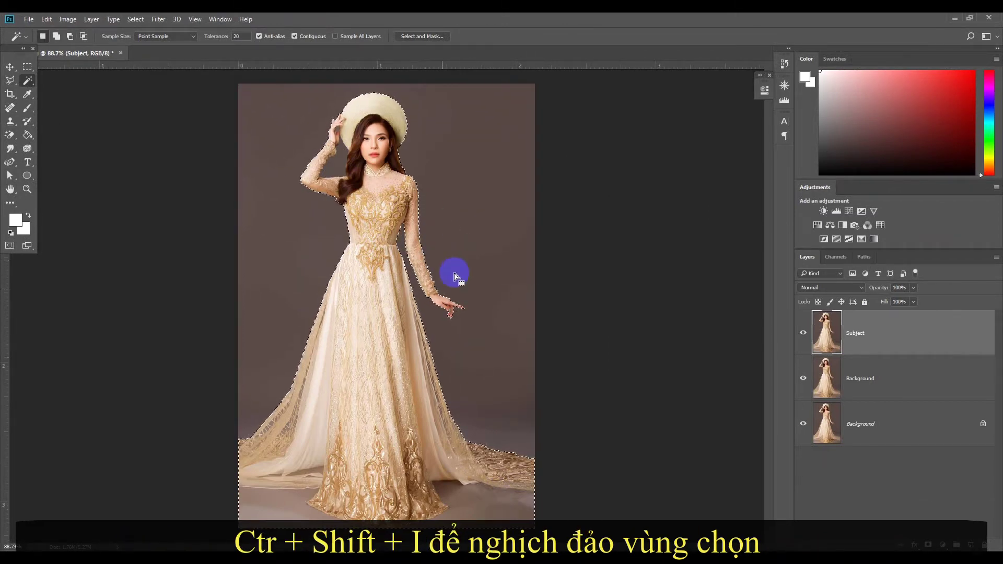
left_click(364, 193)
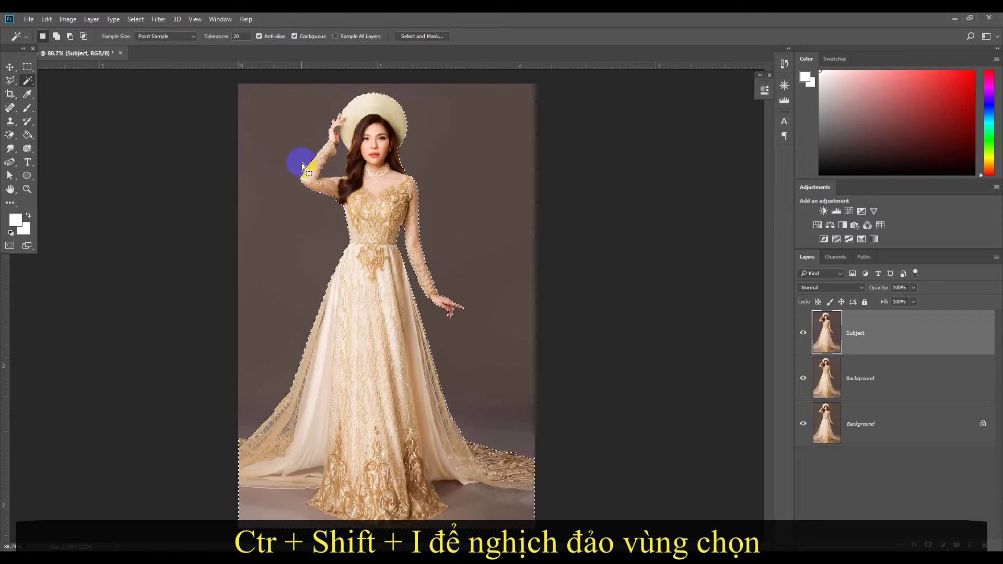
left_click(364, 209)
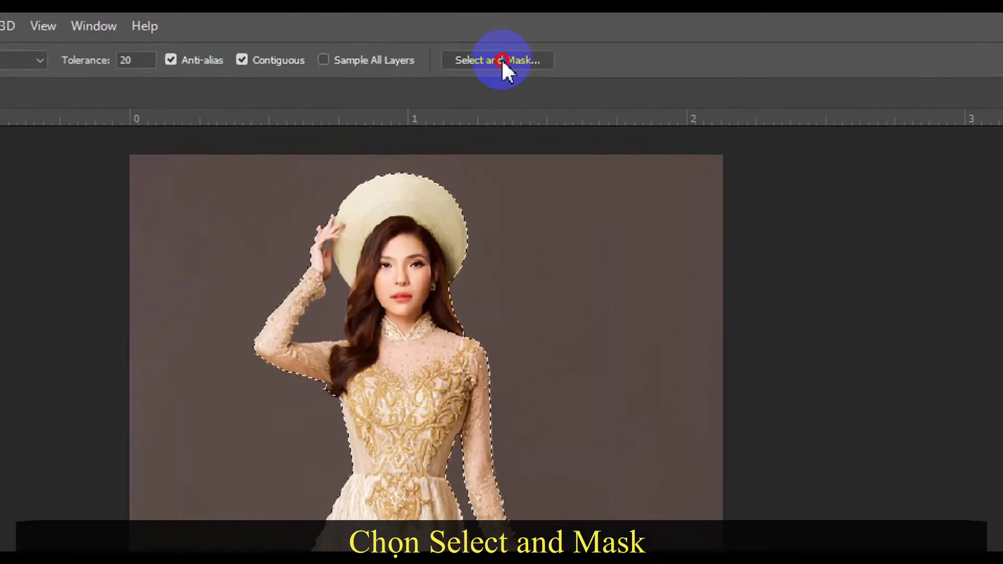
Start Select and Mask on the model selection and set its view mode to Overlay.
left_click(424, 37)
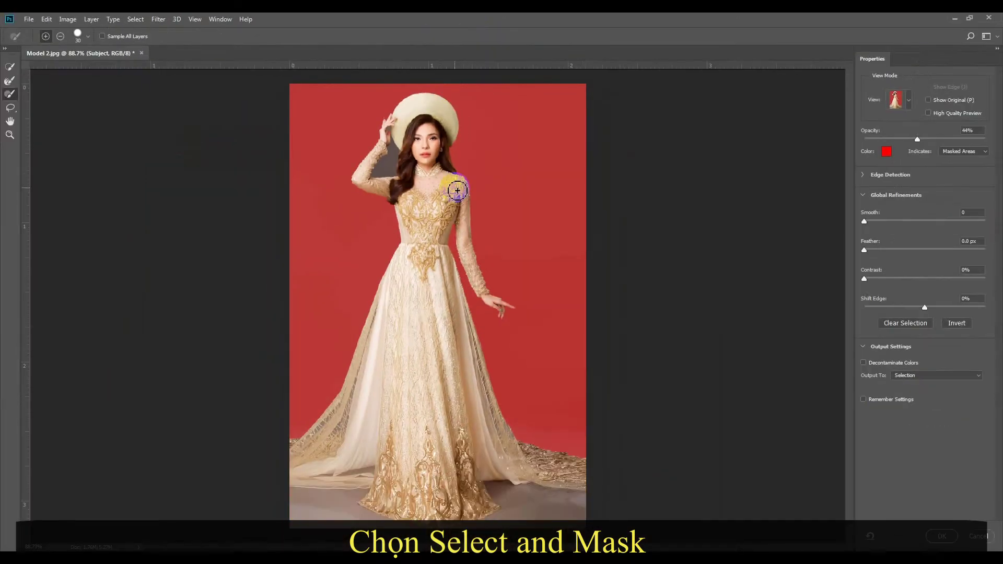
left_click(908, 101)
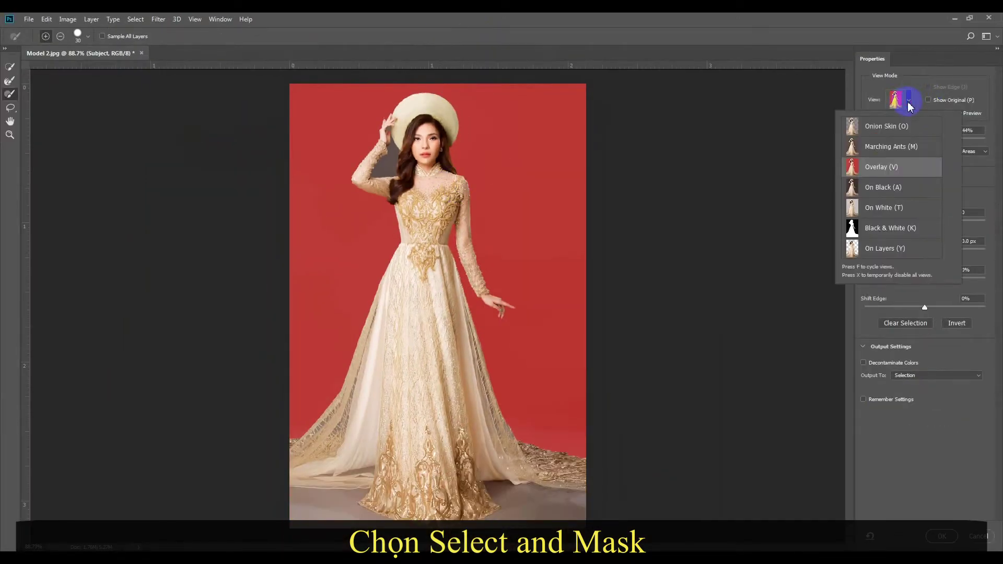
left_click(880, 170)
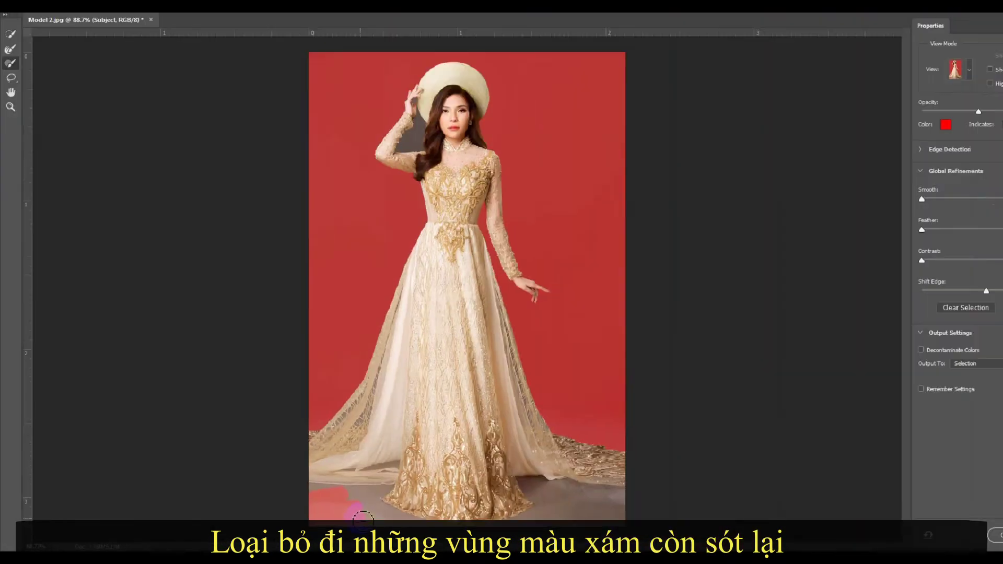
Subtract the leftover grey floor below the train and around the hem on the image's left side, using a finer brush near the fabric.
left_click_drag(363, 520, 344, 503)
scroll(258, 486, "up", 8)
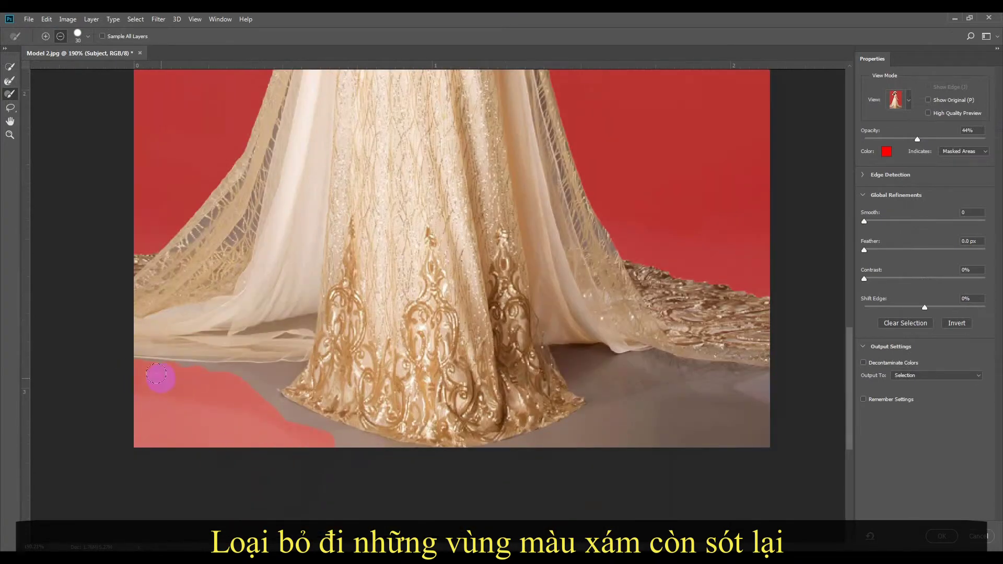
scroll(156, 374, "up", 4)
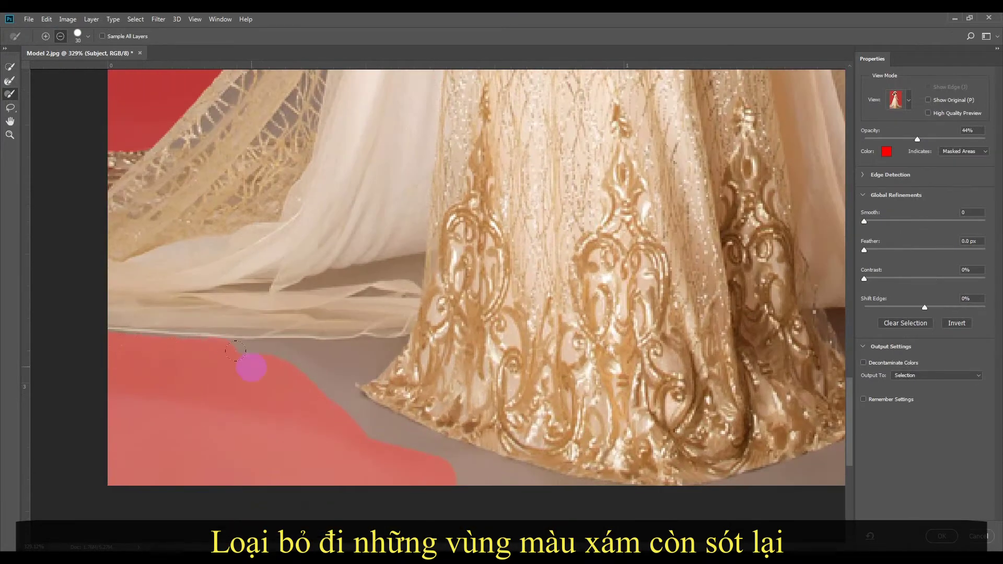
left_click_drag(348, 410, 503, 489)
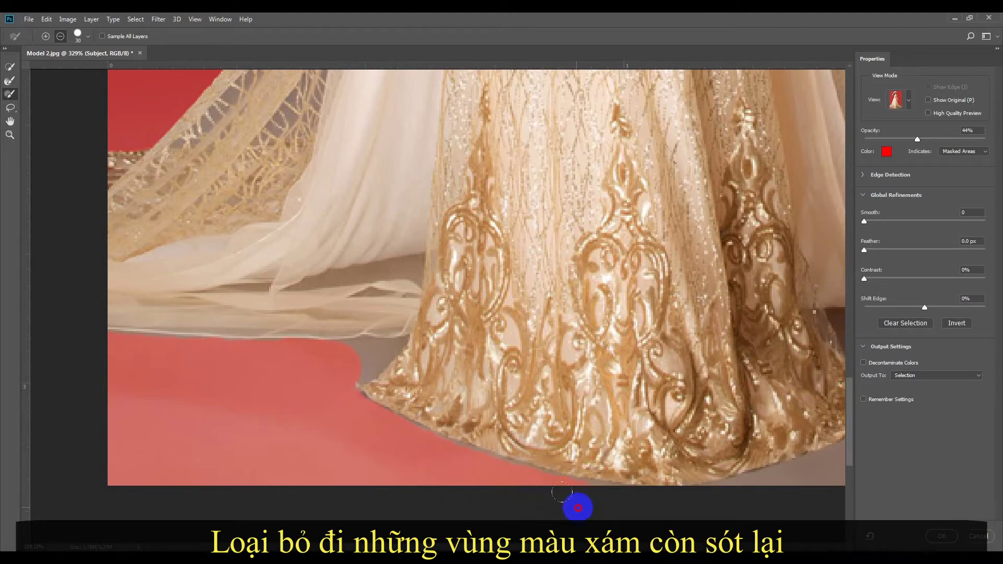
scroll(367, 357, "up", 8)
key("bracketleft")
key("bracketleft")
left_click_drag(372, 360, 359, 350)
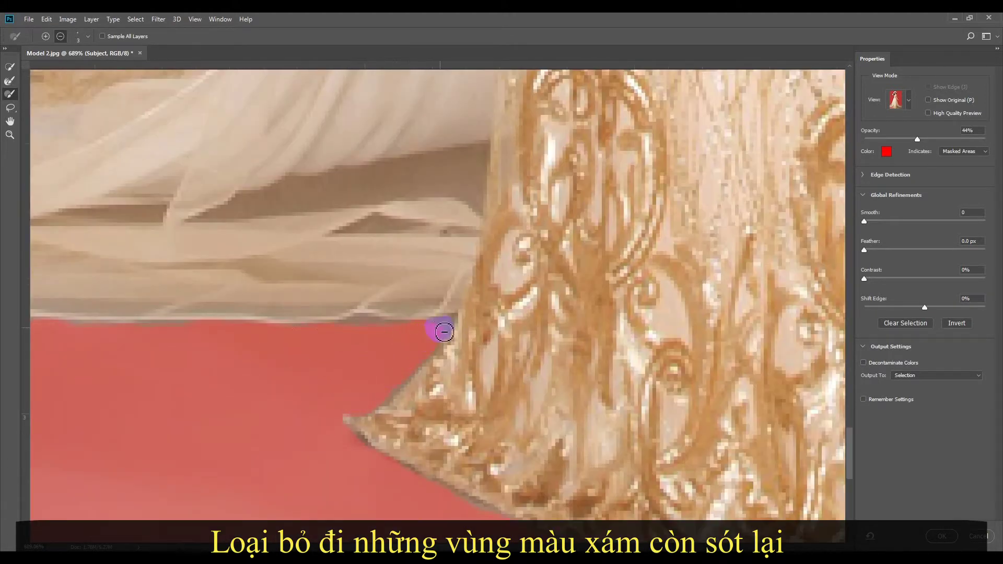
Subtract the grey floor on the image's right side below the gown, with a size 45 brush and a size 6 brush for narrow gaps.
scroll(444, 332, "down", 8)
key("bracketright")
key("bracketright")
key("bracketright")
key("bracketright")
key("bracketright")
key("bracketright")
key("bracketright")
key("bracketright")
key("bracketright")
key("bracketright")
key("bracketright")
key("bracketright")
key("bracketright")
key("bracketright")
scroll(441, 403, "up", 5)
mouse_move(622, 459)
left_mouse_down()
mouse_move(453, 442)
mouse_move(497, 396)
mouse_move(327, 479)
mouse_move(385, 365)
mouse_move(635, 359)
left_mouse_up()
scroll(462, 475, "up", 2)
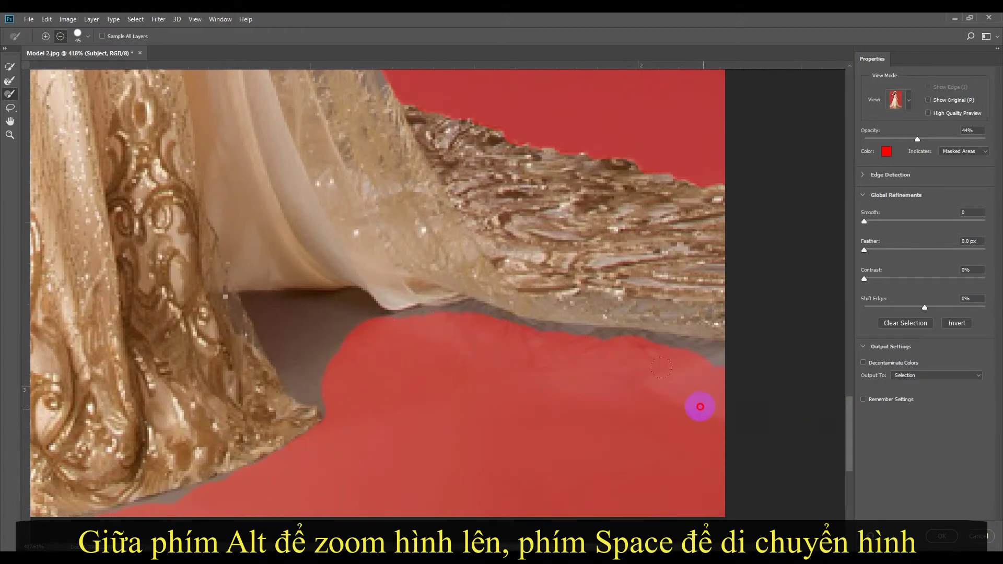
scroll(657, 404, "up", 3)
mouse_move(291, 327)
left_mouse_down()
mouse_move(664, 468)
mouse_move(434, 403)
mouse_move(457, 369)
mouse_move(495, 365)
mouse_move(387, 345)
left_mouse_up()
key("bracketleft")
key("bracketleft")
key("bracketleft")
key("bracketleft")
key("bracketleft")
key("bracketleft")
key("bracketleft")
key("bracketleft")
key("bracketleft")
key("bracketleft")
key("bracketleft")
Subtract the grey backdrop enclosed between the raised arm and the model's hair with the size 6 brush.
scroll(387, 345, "down", 6)
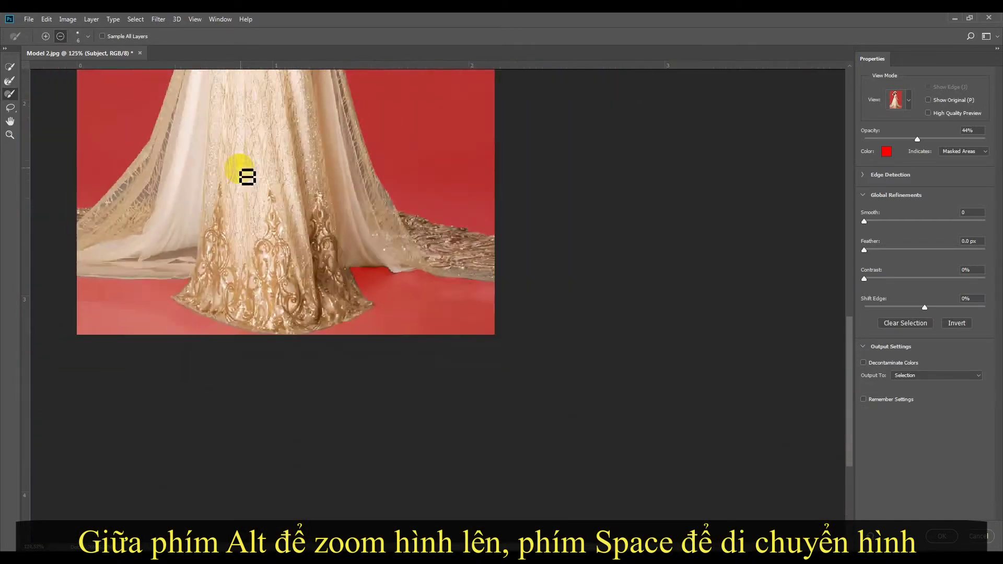
scroll(247, 176, "up", 5)
mouse_move(276, 409)
left_mouse_down()
mouse_move(253, 376)
mouse_move(285, 293)
mouse_move(261, 358)
mouse_move(136, 335)
mouse_move(289, 349)
mouse_move(324, 286)
mouse_move(318, 269)
left_mouse_up()
scroll(253, 375, "up", 3)
scroll(261, 358, "down", 2)
scroll(318, 269, "down", 3)
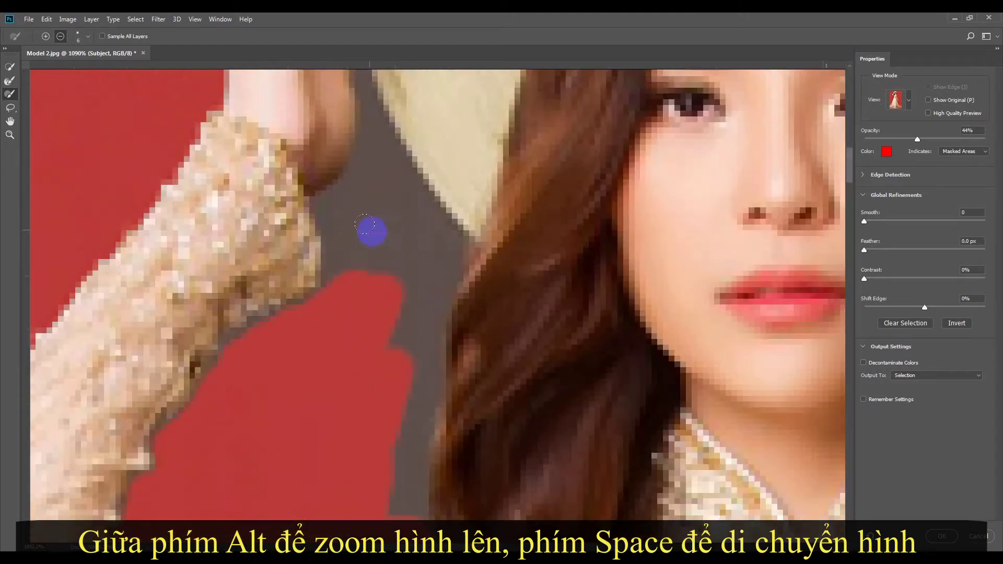
left_click_drag(336, 217, 253, 307)
scroll(252, 306, "up", 3)
scroll(414, 335, "down", 3)
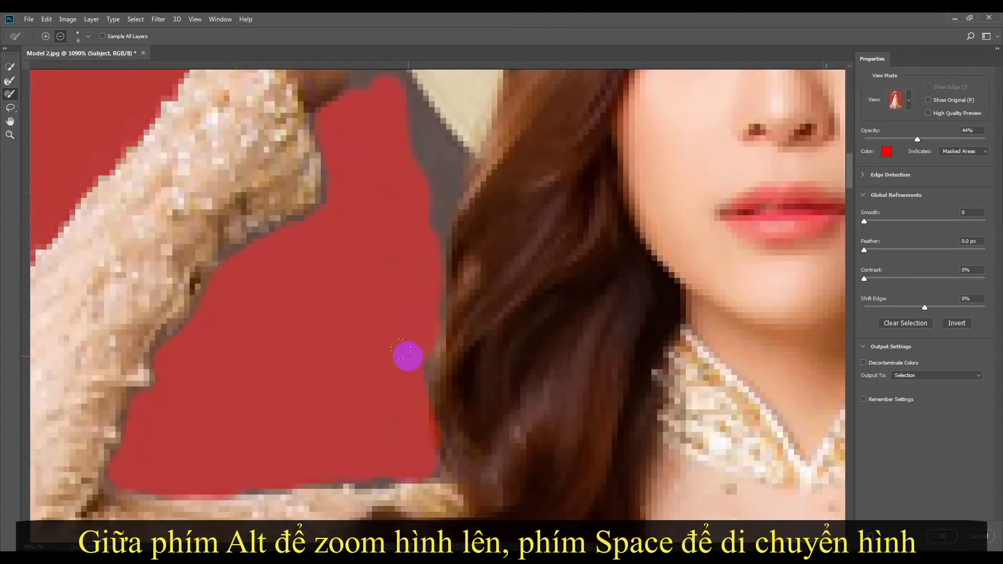
Subtract the narrow backdrop gaps between the raised hand, its fingers and the hat brim with a size 2 brush.
scroll(432, 329, "up", 2)
scroll(387, 264, "up", 2)
scroll(387, 264, "up", 6)
left_click_drag(365, 271, 353, 309)
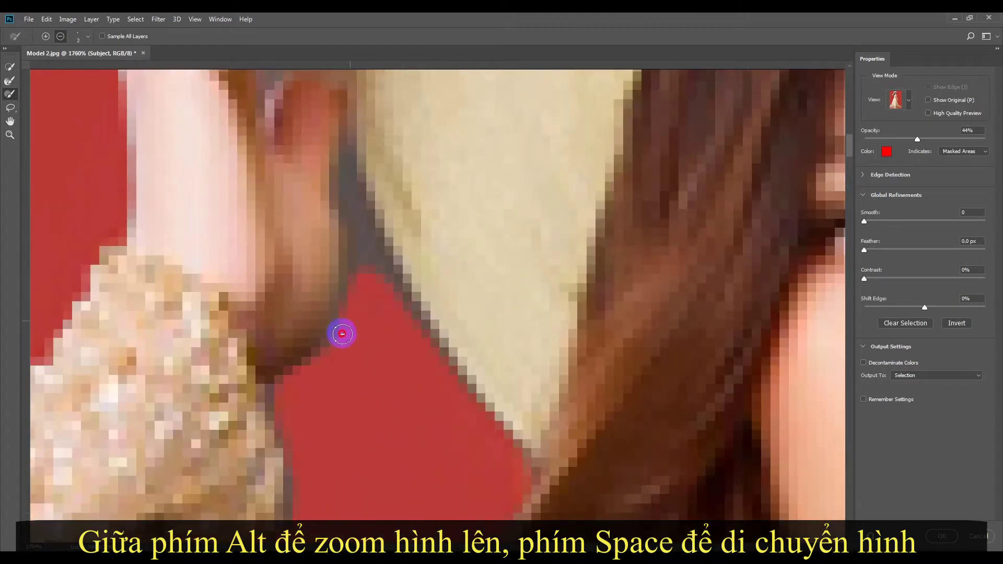
scroll(354, 293, "up", 2)
left_click_drag(353, 245, 356, 305)
scroll(345, 250, "up", 2)
mouse_move(307, 187)
left_mouse_down()
mouse_move(261, 262)
mouse_move(314, 225)
left_mouse_up()
scroll(314, 230, "down", 5)
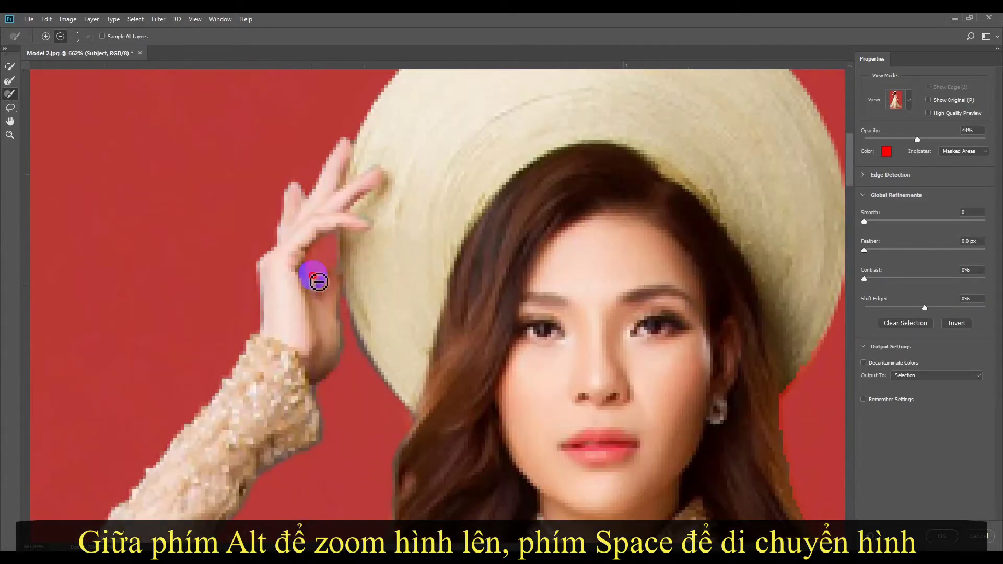
Examine the masked edges around the raised hand, hat brim, sleeve and hair.
scroll(336, 241, "up", 2)
scroll(336, 344, "down", 2)
scroll(337, 444, "up", 4)
scroll(324, 346, "down", 6)
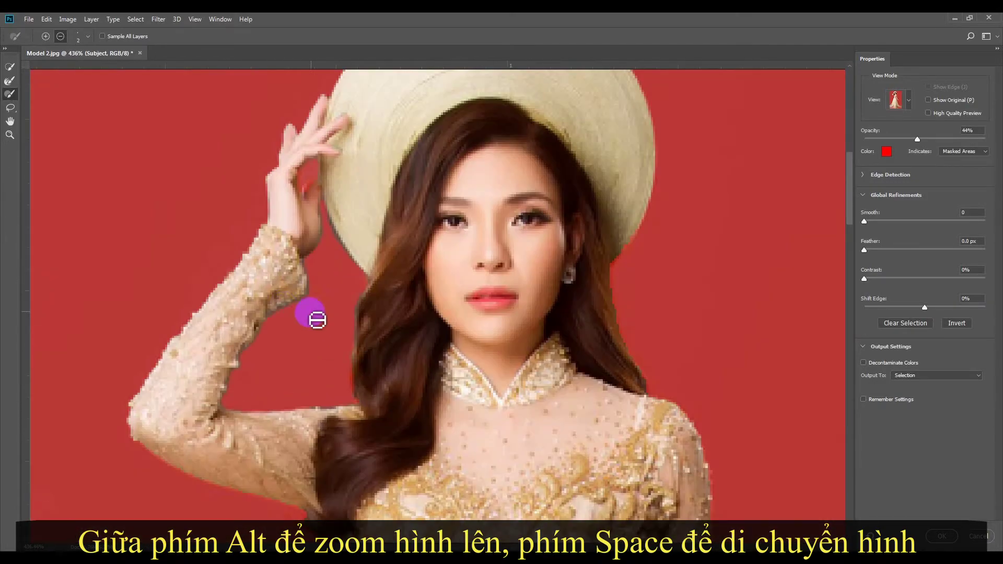
scroll(235, 365, "up", 5)
scroll(355, 282, "down", 3)
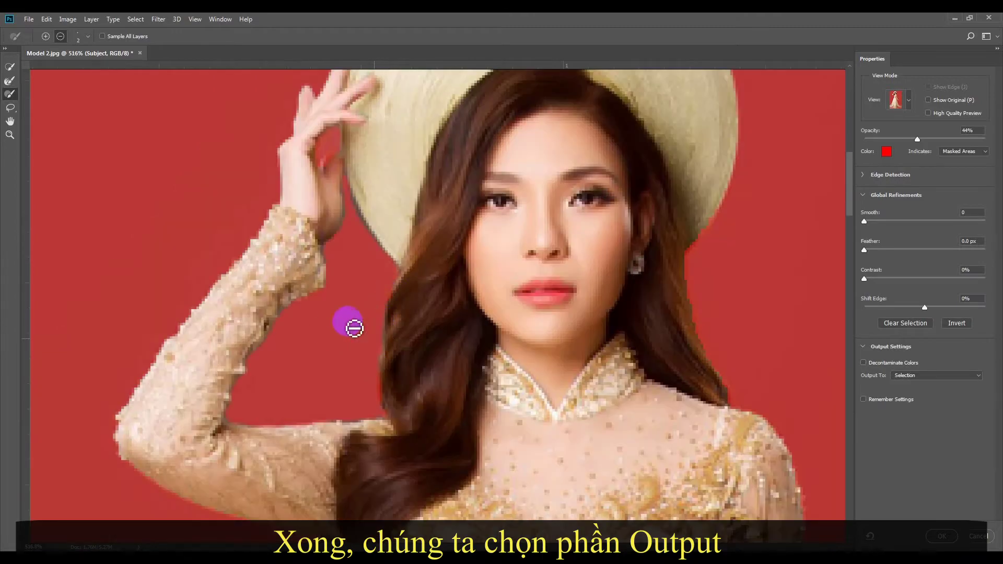
scroll(367, 303, "up", 1)
scroll(347, 261, "up", 1)
scroll(295, 363, "up", 1)
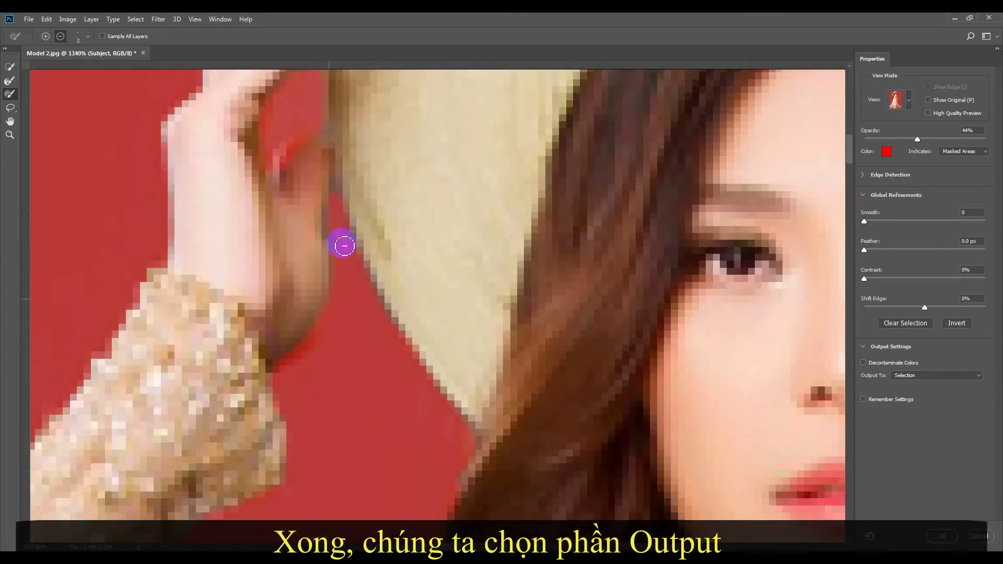
scroll(148, 405, "down", 5)
scroll(525, 426, "up", 6)
key("r")
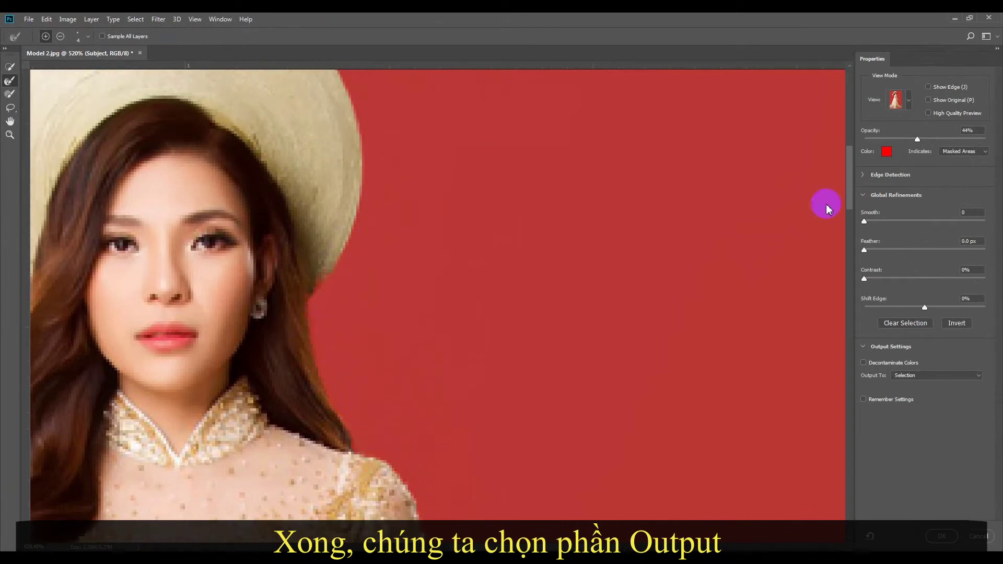
Output the refined selection as a Layer Mask on the Subject layer.
left_click(914, 376)
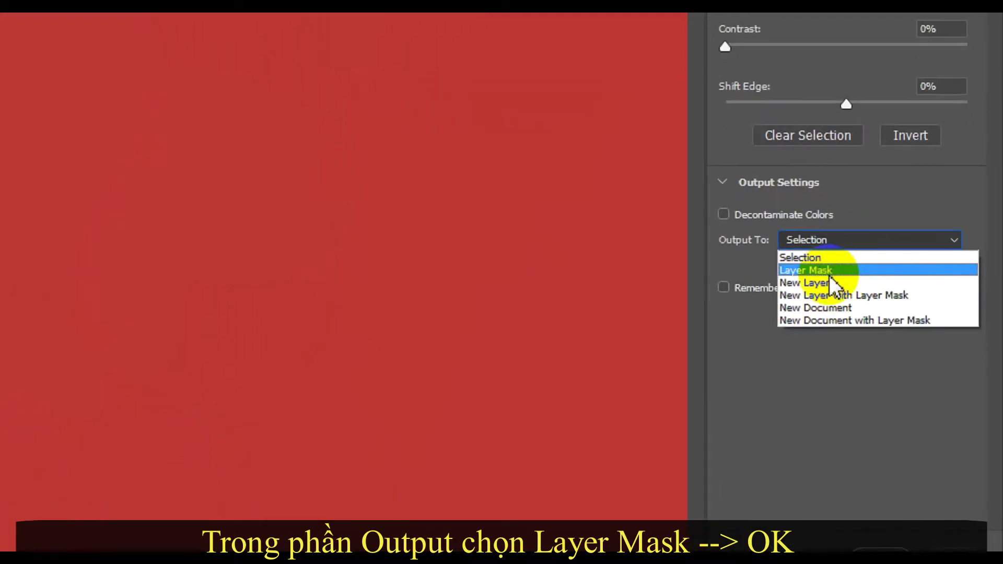
left_click(828, 272)
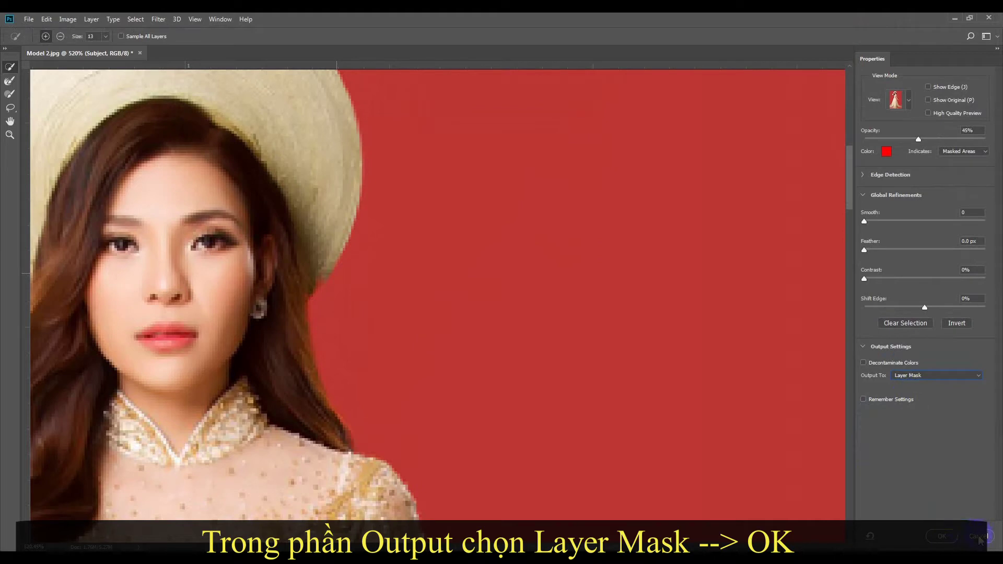
left_click(948, 536)
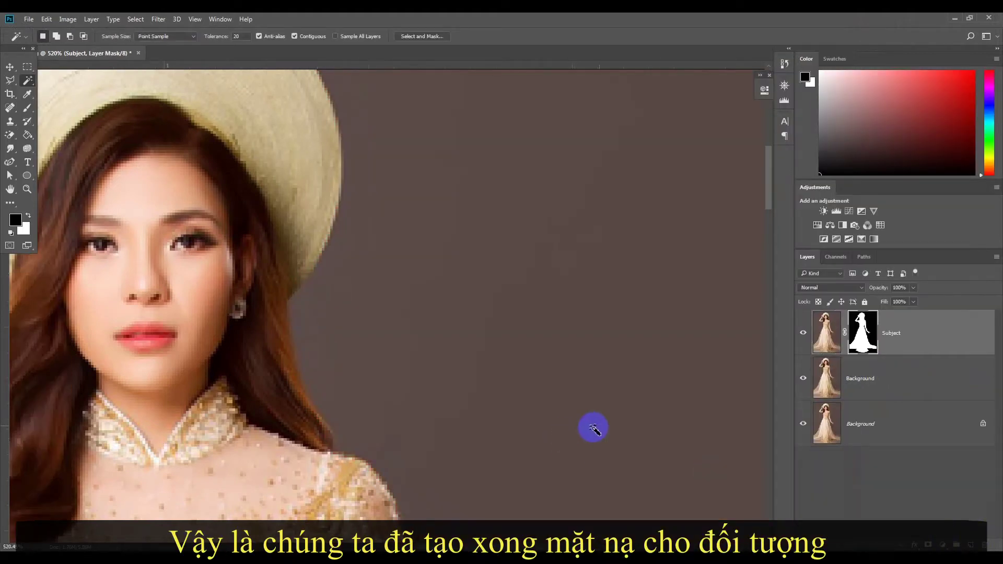
Make the unlocked Background copy the active layer and hide the Subject layer.
left_click(872, 367)
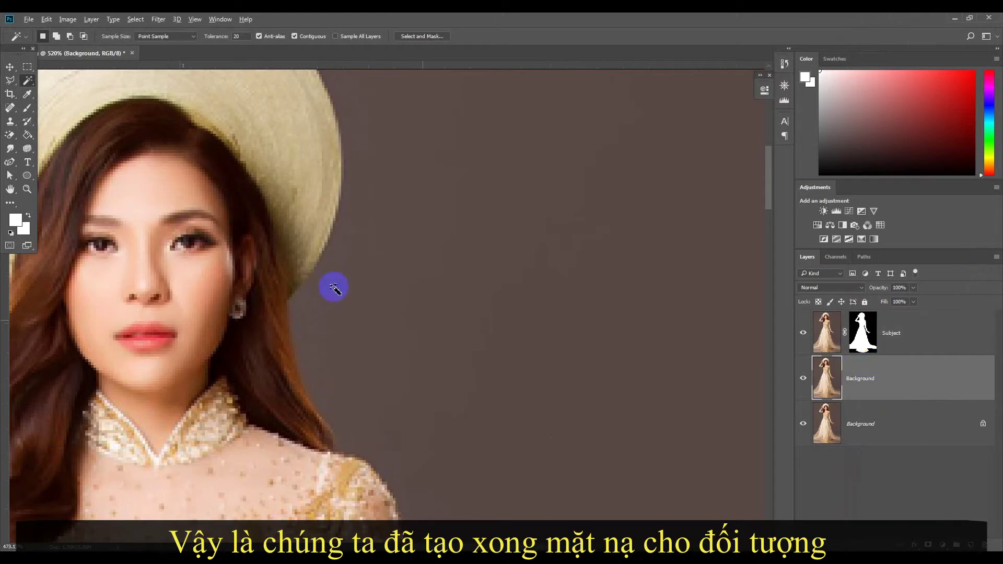
scroll(334, 288, "down", 6)
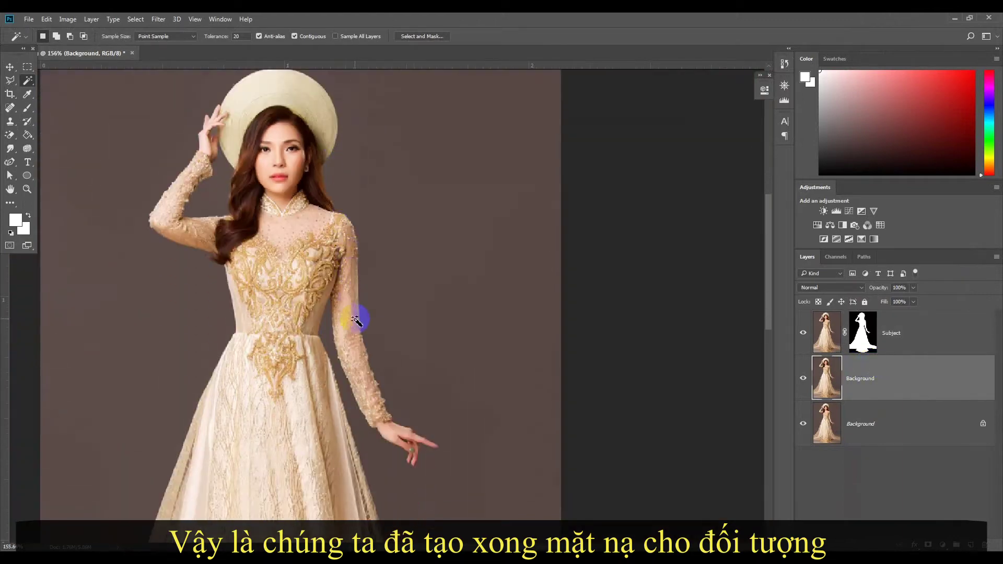
scroll(355, 319, "down", 3)
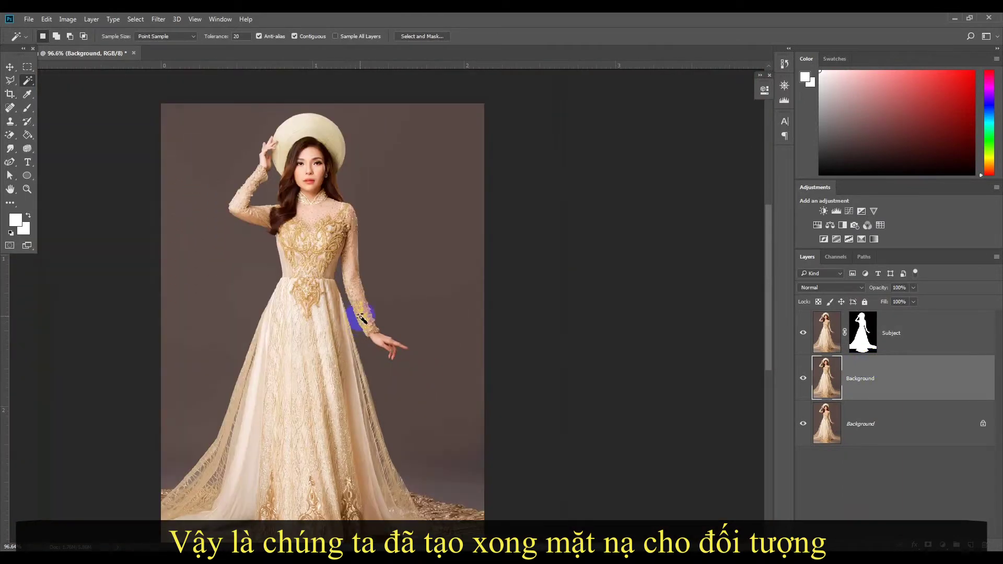
scroll(360, 316, "up", 2)
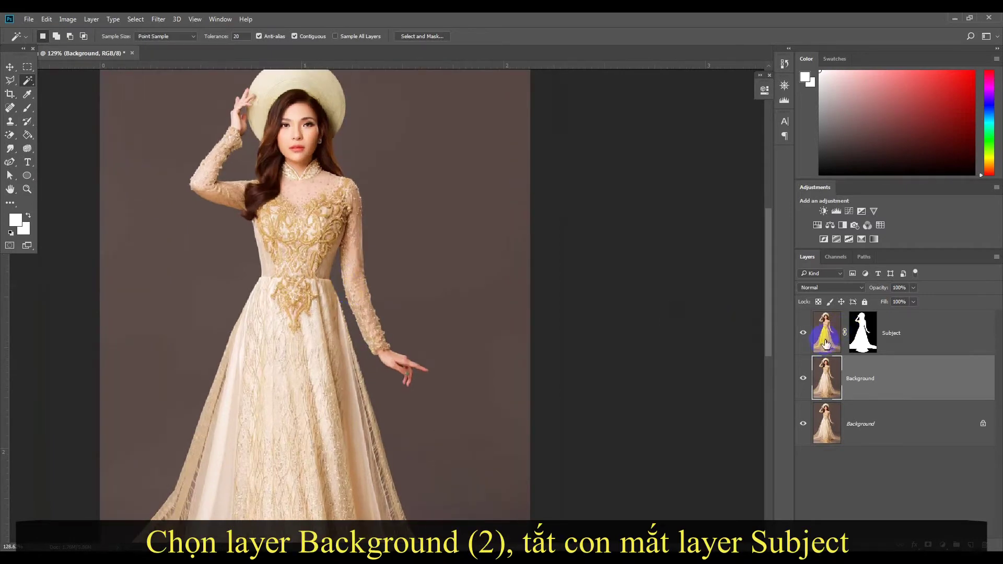
left_click(804, 333)
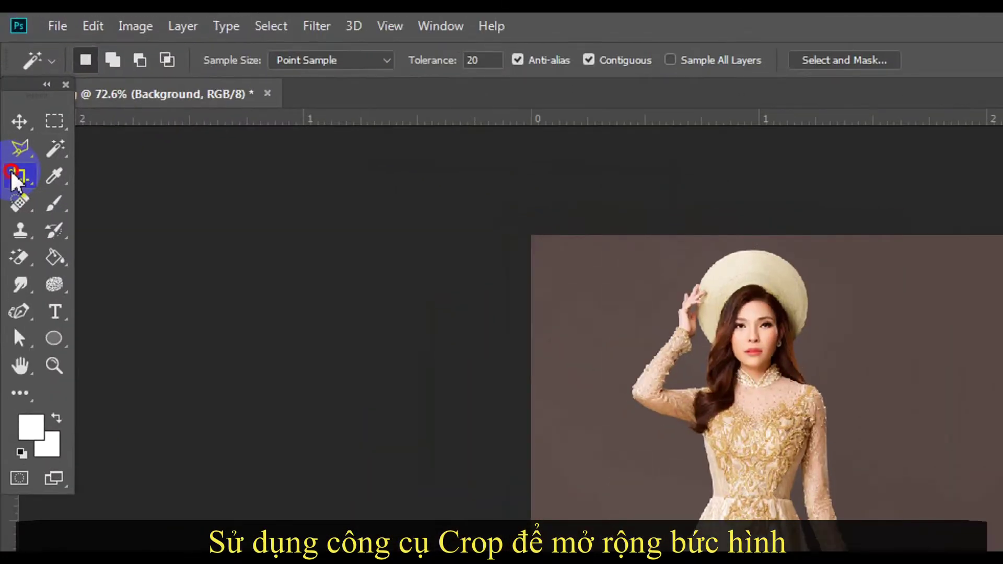
Widen the canvas on both sides of the photo with the Crop tool and apply it.
left_click(9, 94)
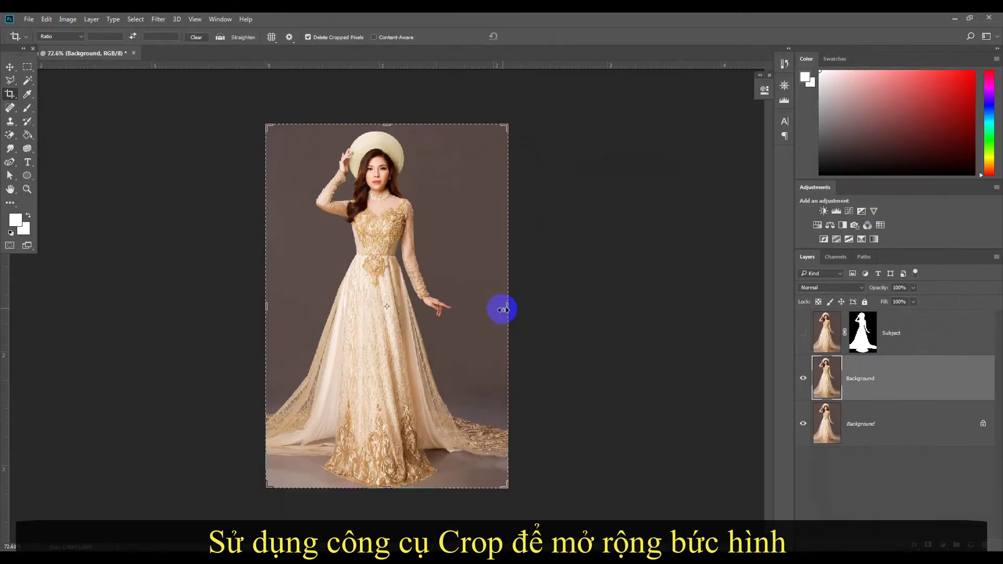
left_click_drag(675, 403, 737, 414)
left_click_drag(552, 313, 550, 309)
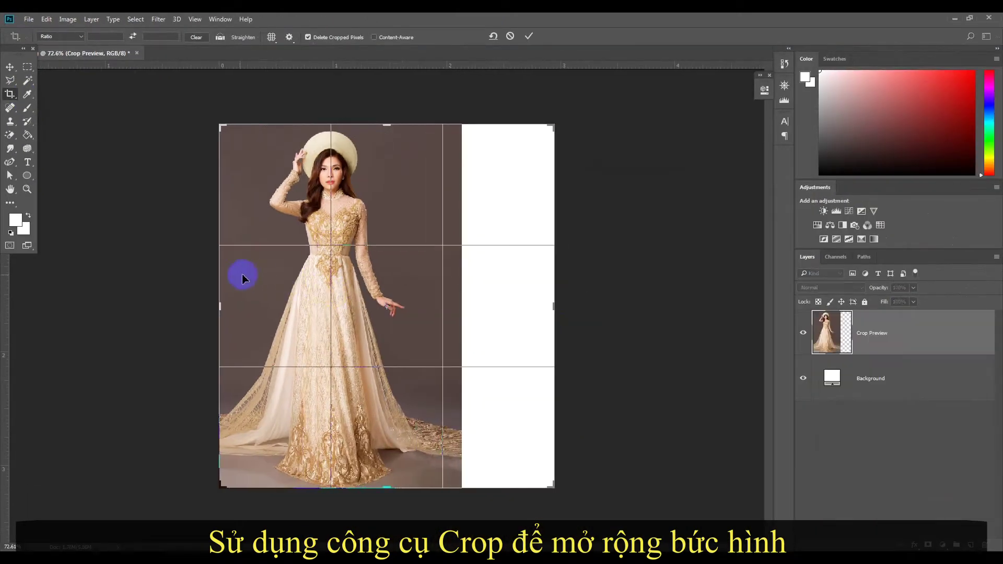
left_click_drag(217, 307, 181, 312)
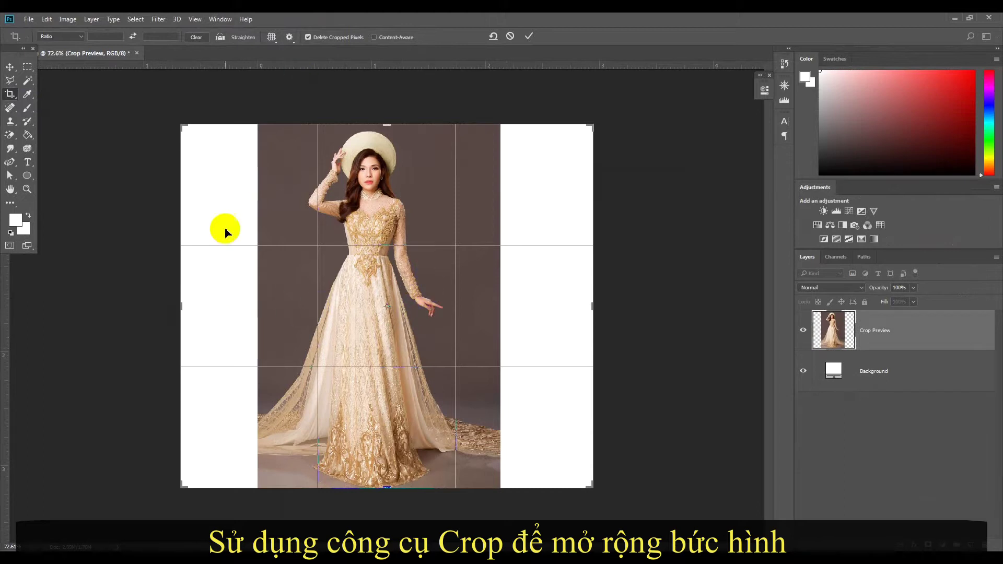
left_click_drag(182, 313, 180, 314)
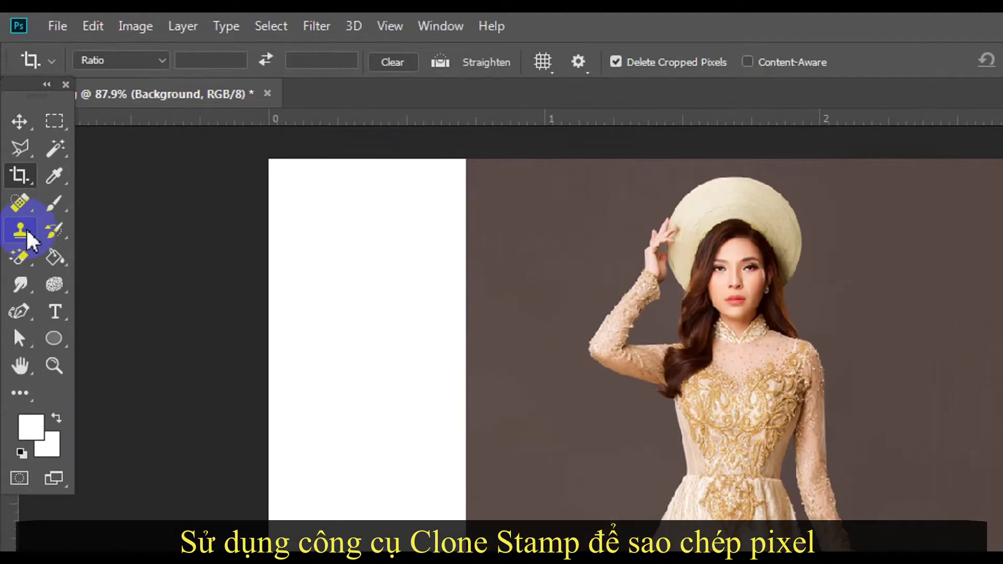
Clone the gold embroidery from the dress hem over the lower skirt and its surroundings as one wide patch with the Clone Stamp.
left_click(26, 230)
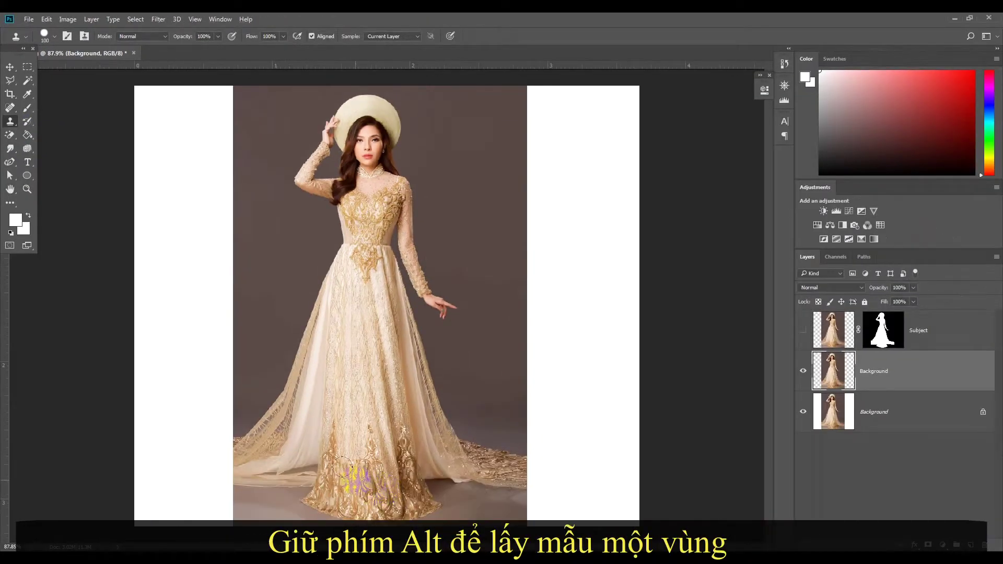
mouse_move(338, 474)
left_mouse_down()
mouse_move(339, 376)
mouse_move(340, 422)
left_mouse_up()
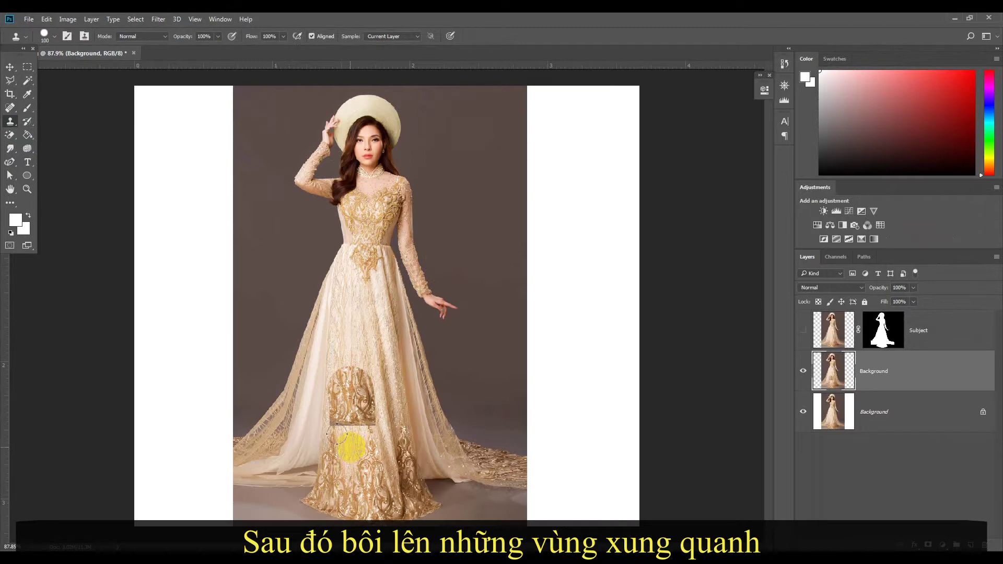
left_click_drag(376, 495, 332, 421)
mouse_move(350, 485)
left_mouse_down()
mouse_move(310, 397)
mouse_move(346, 499)
mouse_move(401, 469)
mouse_move(346, 488)
mouse_move(389, 499)
mouse_move(362, 442)
mouse_move(400, 422)
mouse_move(408, 398)
mouse_move(396, 450)
mouse_move(430, 458)
mouse_move(410, 422)
mouse_move(479, 419)
mouse_move(463, 486)
mouse_move(432, 398)
mouse_move(363, 434)
mouse_move(325, 394)
mouse_move(375, 422)
mouse_move(390, 406)
mouse_move(415, 412)
mouse_move(443, 369)
mouse_move(395, 467)
mouse_move(407, 416)
mouse_move(438, 476)
mouse_move(408, 404)
mouse_move(382, 470)
mouse_move(388, 443)
mouse_move(393, 470)
mouse_move(326, 459)
mouse_move(457, 445)
mouse_move(464, 409)
mouse_move(478, 400)
mouse_move(415, 380)
mouse_move(467, 427)
mouse_move(404, 378)
mouse_move(389, 435)
mouse_move(309, 442)
mouse_move(332, 426)
mouse_move(331, 380)
mouse_move(385, 378)
mouse_move(395, 341)
mouse_move(429, 402)
mouse_move(435, 376)
mouse_move(497, 366)
mouse_move(313, 509)
mouse_move(490, 435)
mouse_move(494, 474)
mouse_move(415, 505)
mouse_move(393, 385)
mouse_move(373, 346)
mouse_move(468, 372)
left_mouse_up()
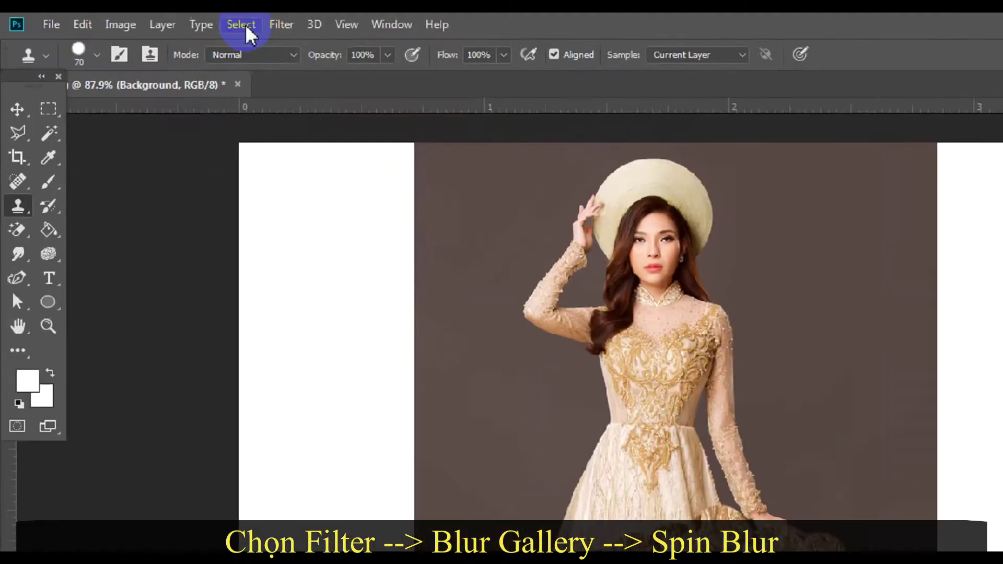
Start a Spin Blur from the Blur Gallery with a 15° blur angle and centre it on the cloned embroidery patch.
left_click(136, 19)
mouse_move(317, 27)
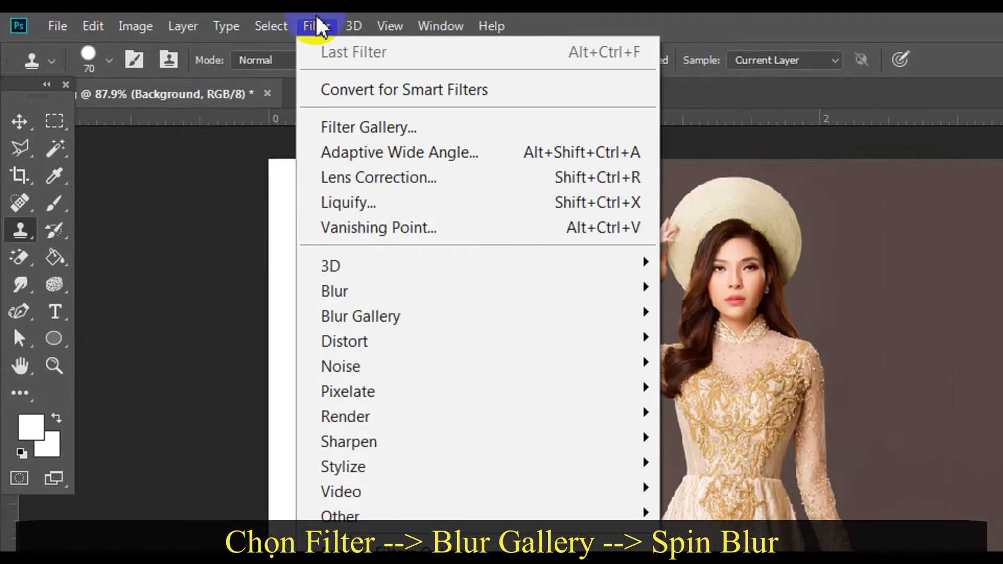
mouse_move(380, 331)
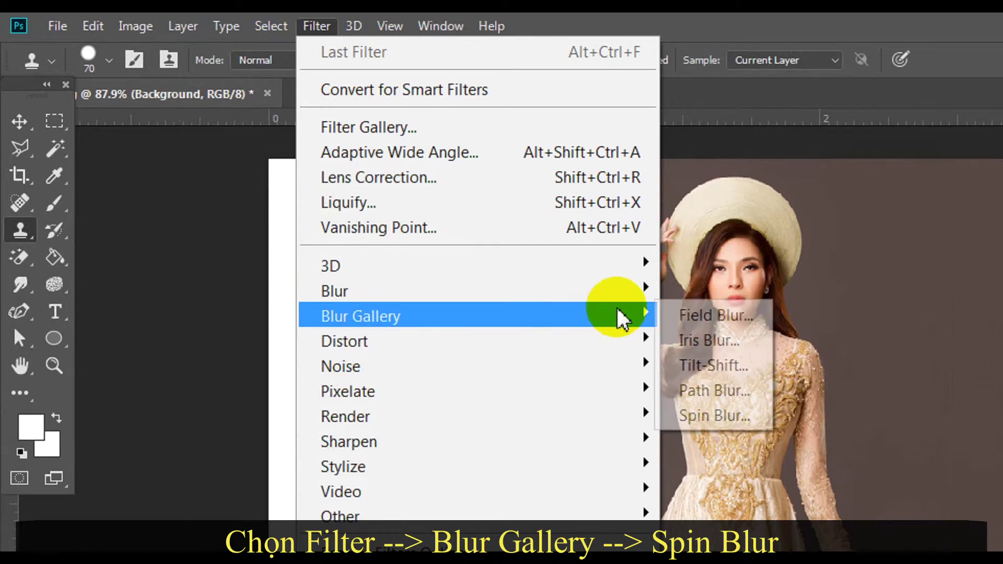
left_click(714, 415)
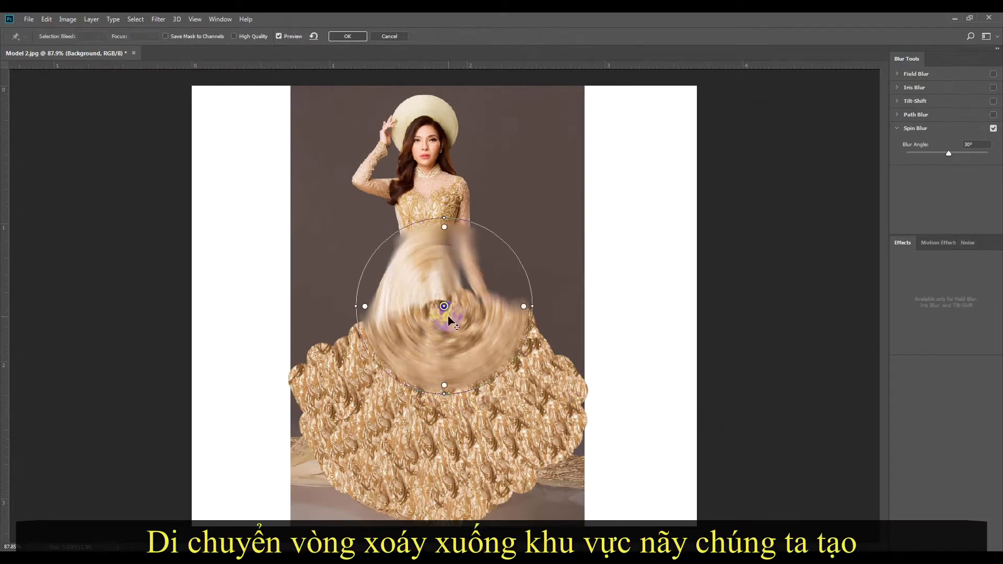
left_click_drag(443, 355, 452, 429)
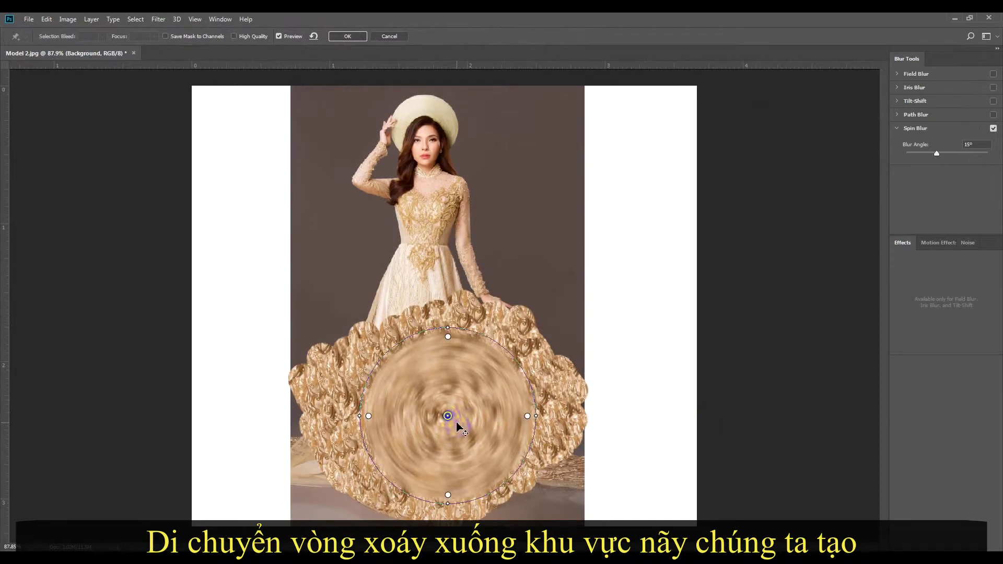
left_click_drag(454, 429, 451, 429)
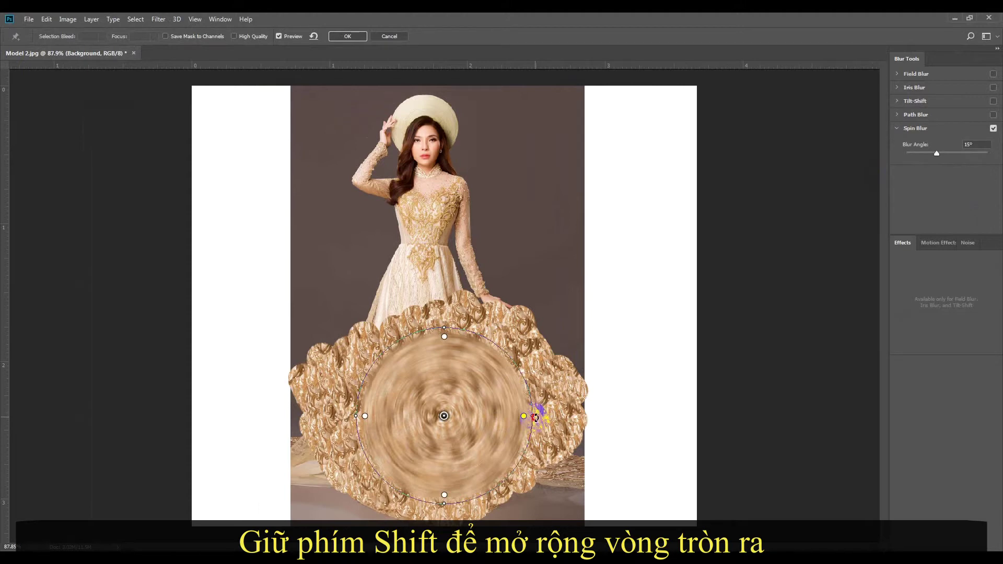
Enlarge the spin blur ring into a near-circle filling most of the embroidery patch, nudge it slightly upward, and apply the blur.
left_click_drag(539, 416, 544, 416)
left_click_drag(547, 417, 547, 417)
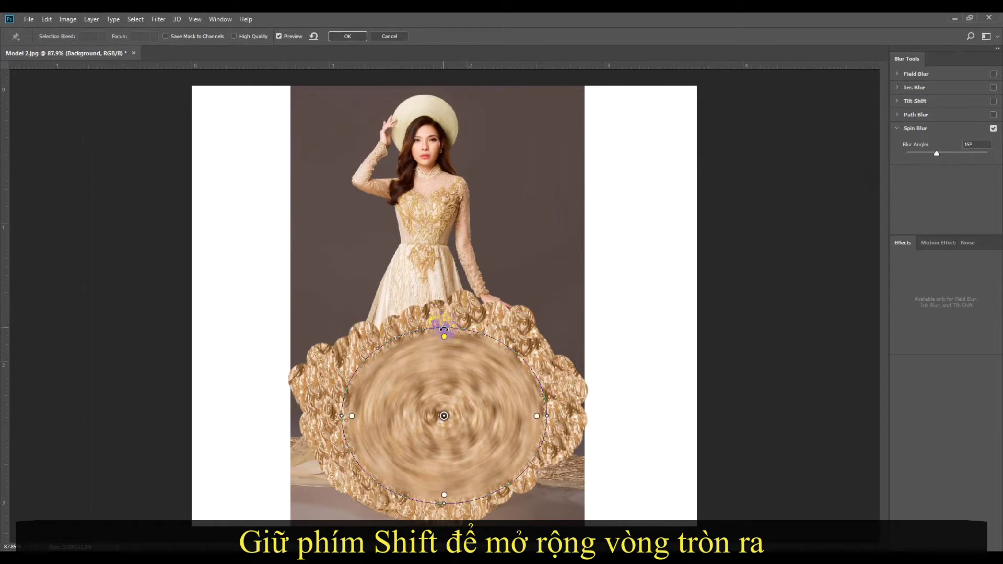
left_click_drag(443, 327, 443, 324)
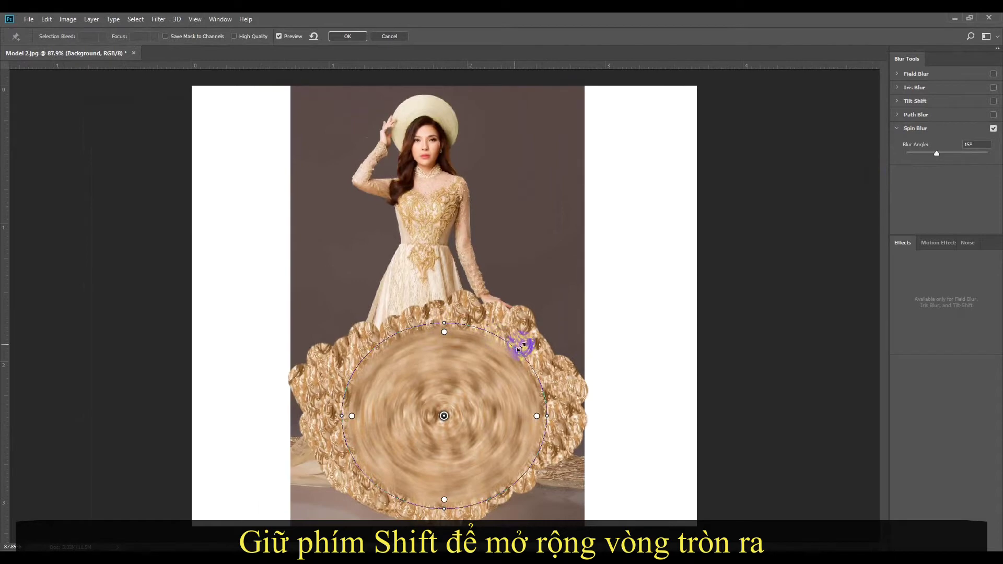
left_click(445, 315)
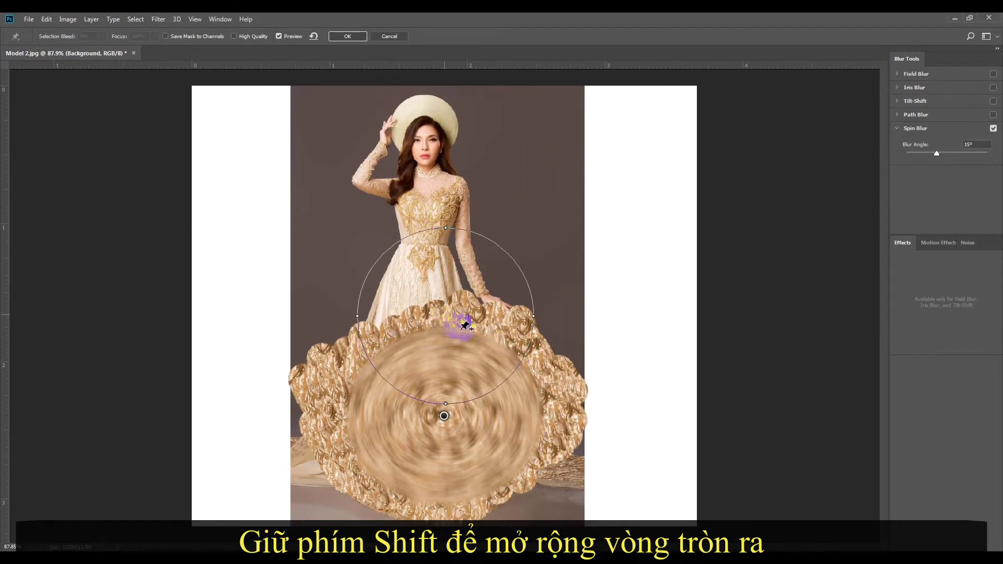
key("Delete")
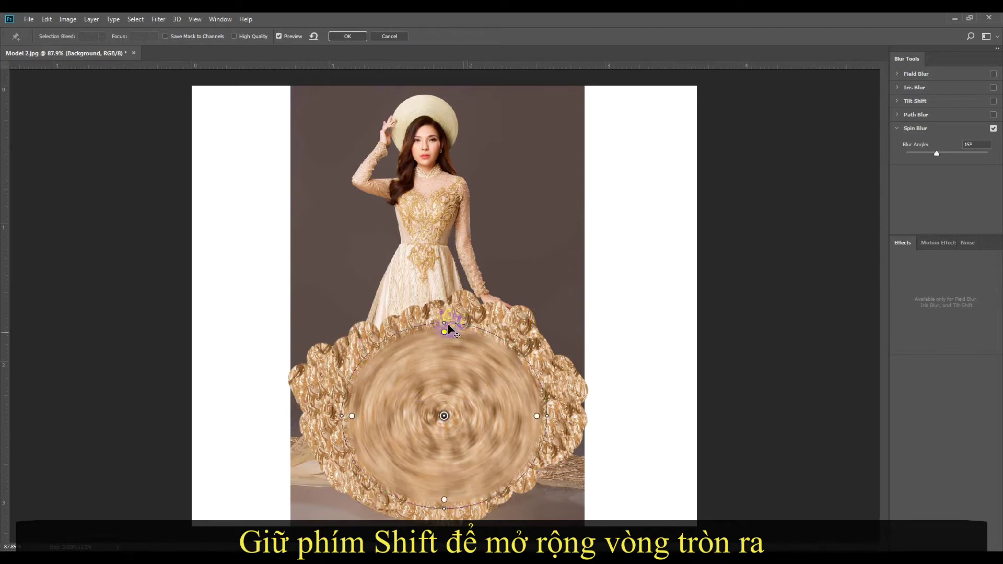
left_click_drag(444, 320, 444, 316)
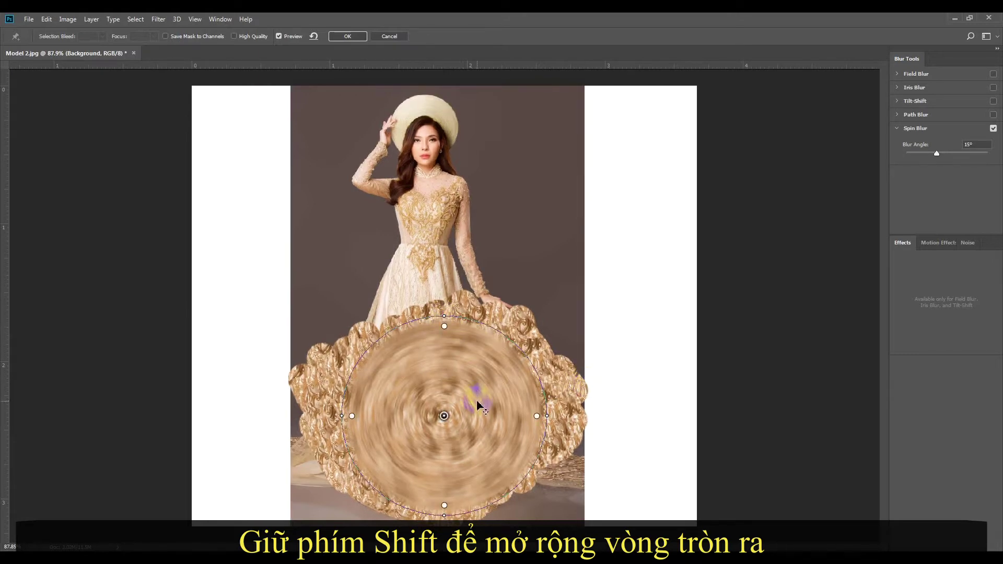
left_click_drag(472, 396, 470, 391)
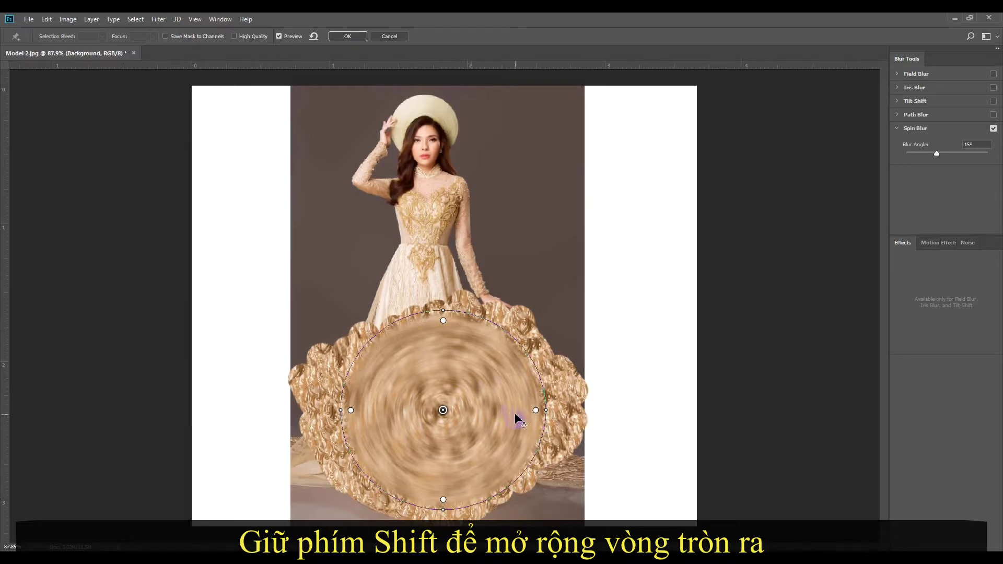
left_click_drag(349, 415, 345, 415)
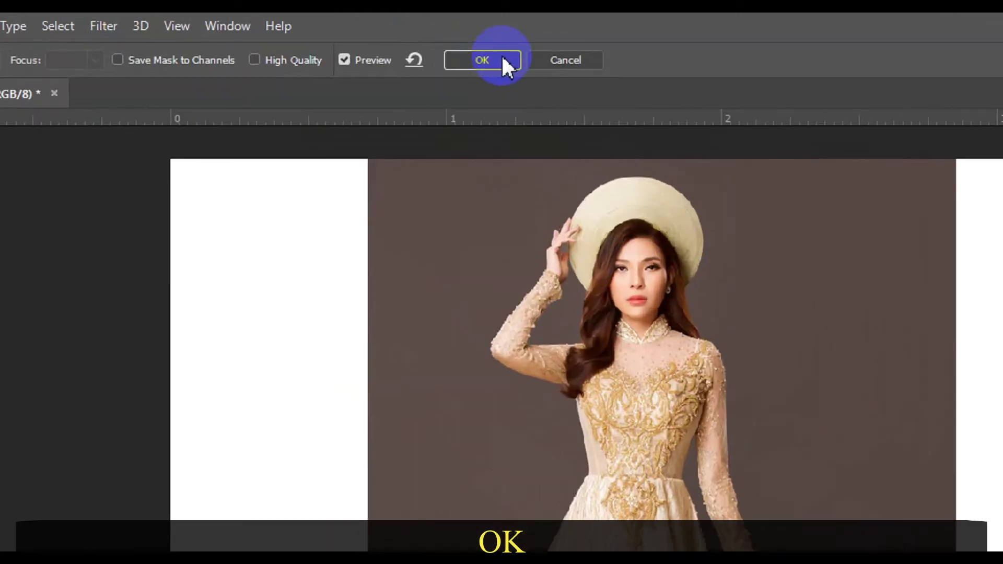
left_click(360, 36)
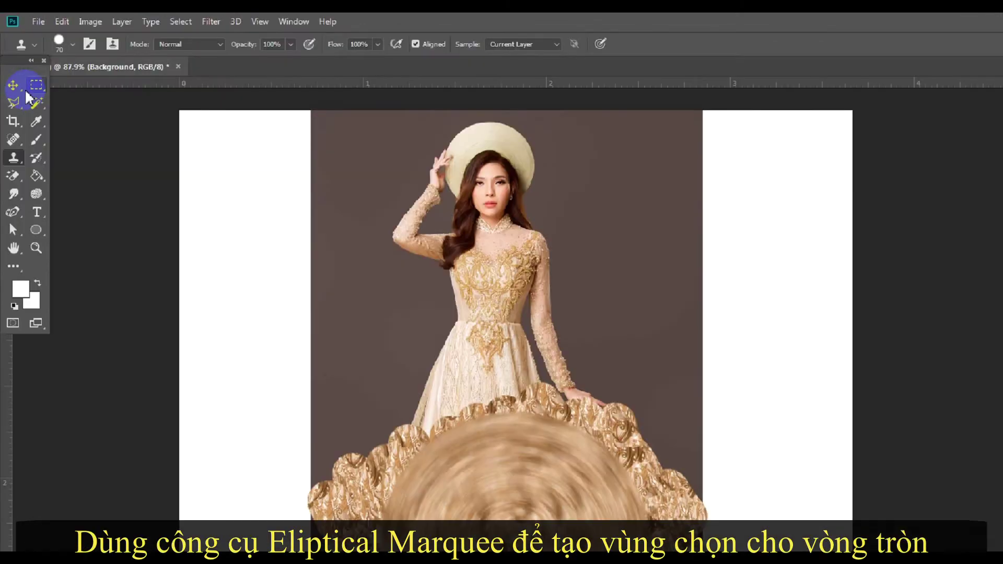
Select the blurred disc with an Elliptical Marquee drawn from its centre, and mask the Background copy layer to that selection.
left_click(28, 67)
right_click(27, 66)
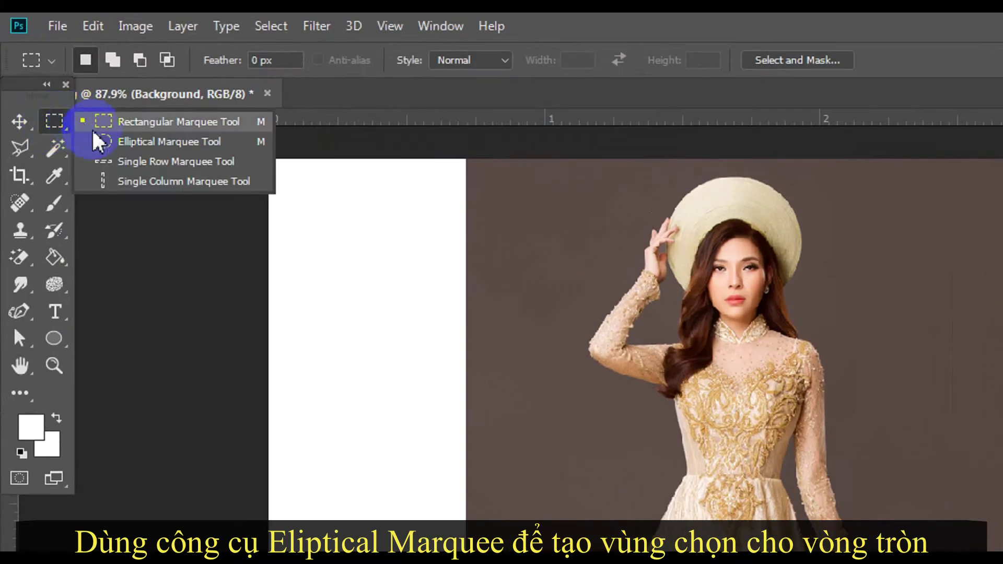
left_click(111, 143)
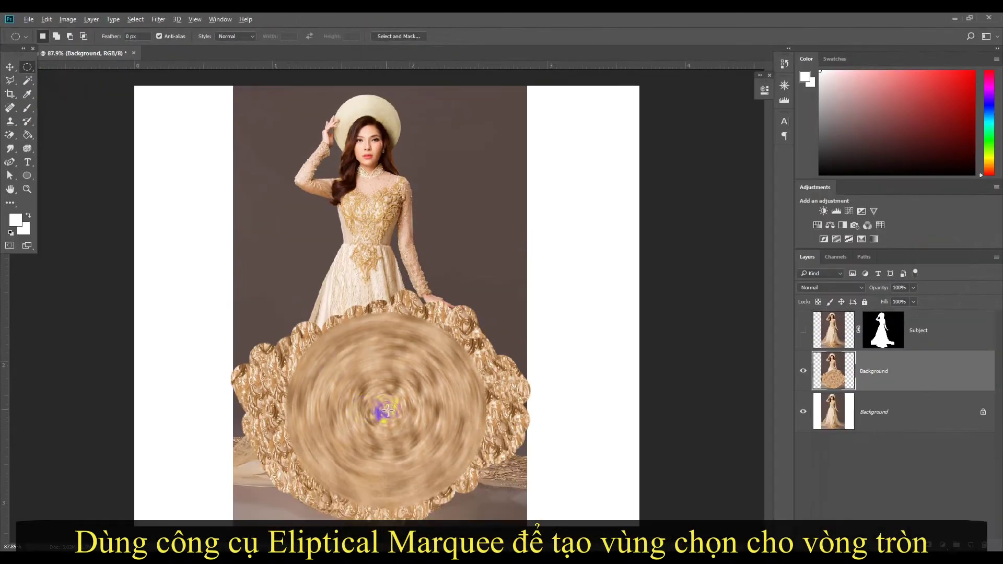
scroll(388, 409, "up", 2)
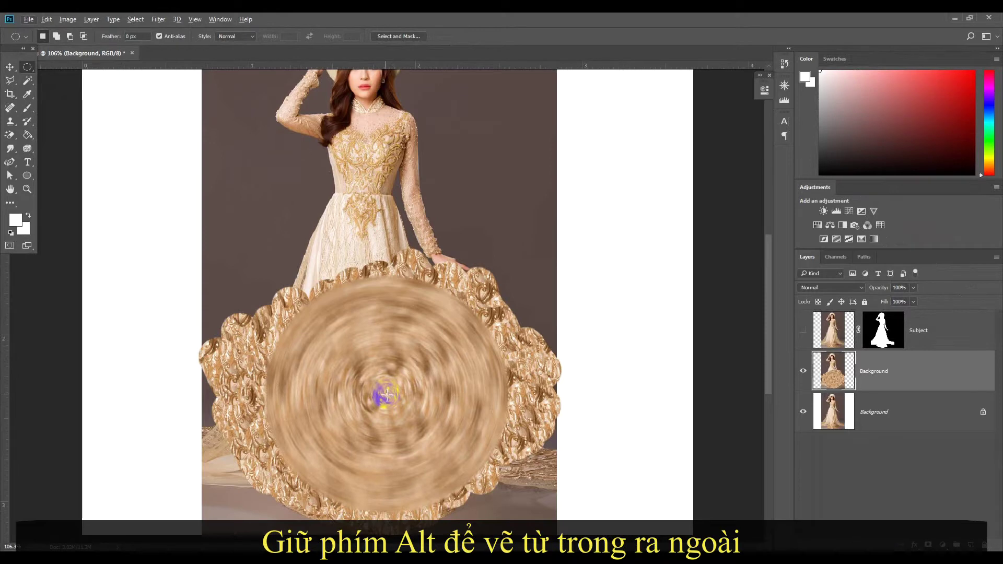
left_click_drag(386, 395, 505, 511)
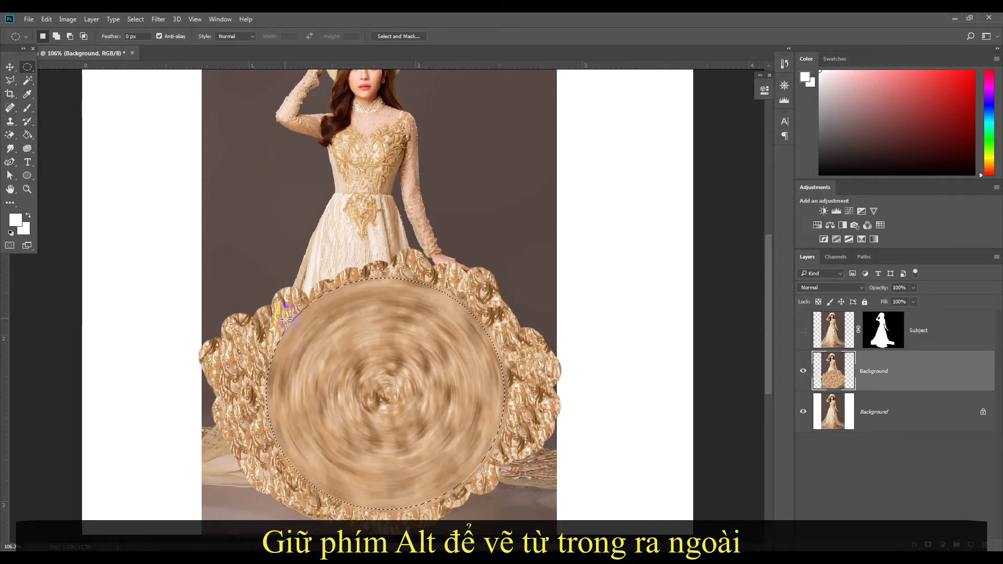
left_click_drag(385, 366, 384, 371)
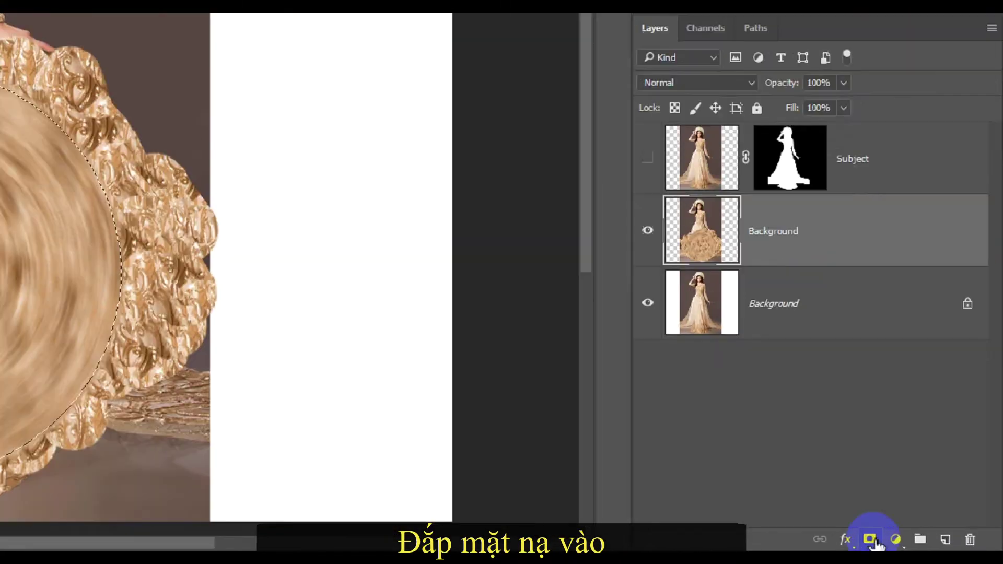
left_click(883, 541)
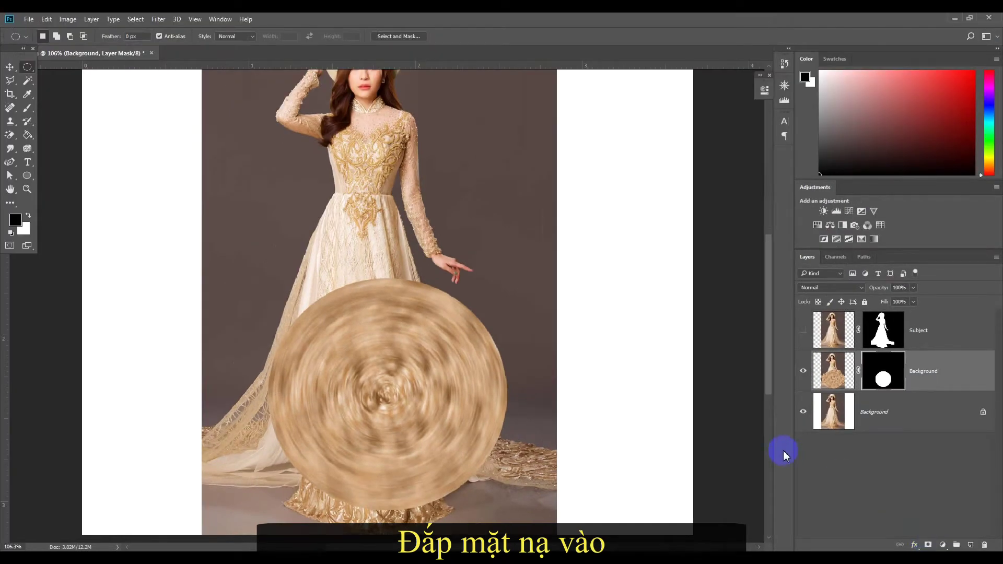
Move the masked disc up in front of the model's waist, near the middle of the picture.
scroll(485, 318, "up", 3)
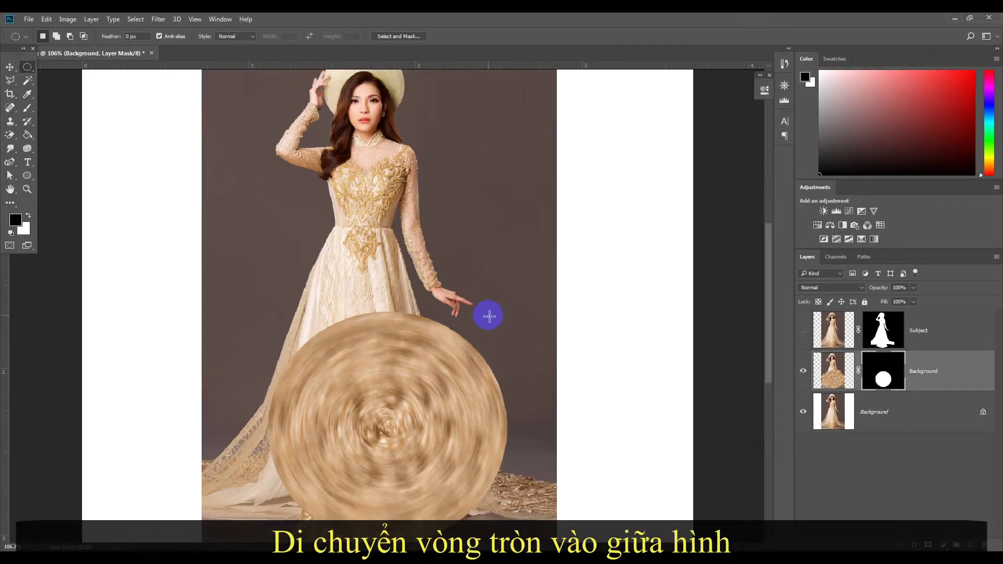
scroll(519, 318, "down", 1)
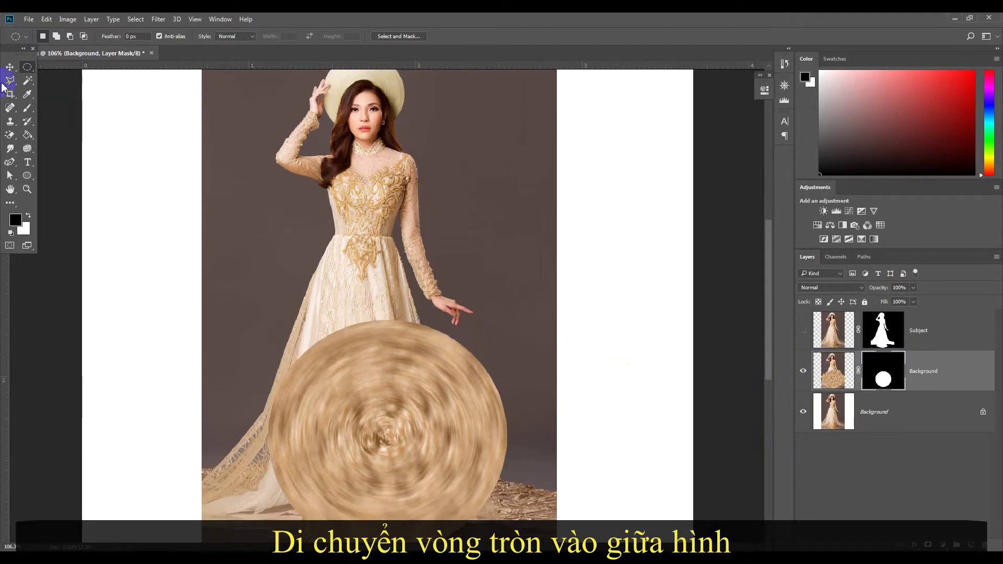
left_click(10, 68)
left_click_drag(413, 420, 381, 277)
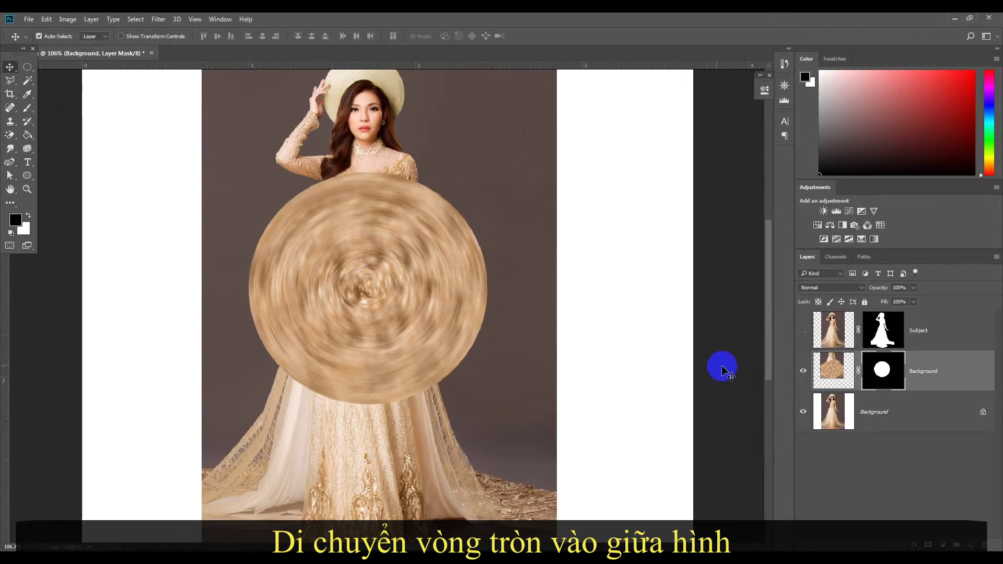
scroll(503, 387, "down", 1)
scroll(504, 387, "down", 1)
left_click_drag(393, 293, 401, 324)
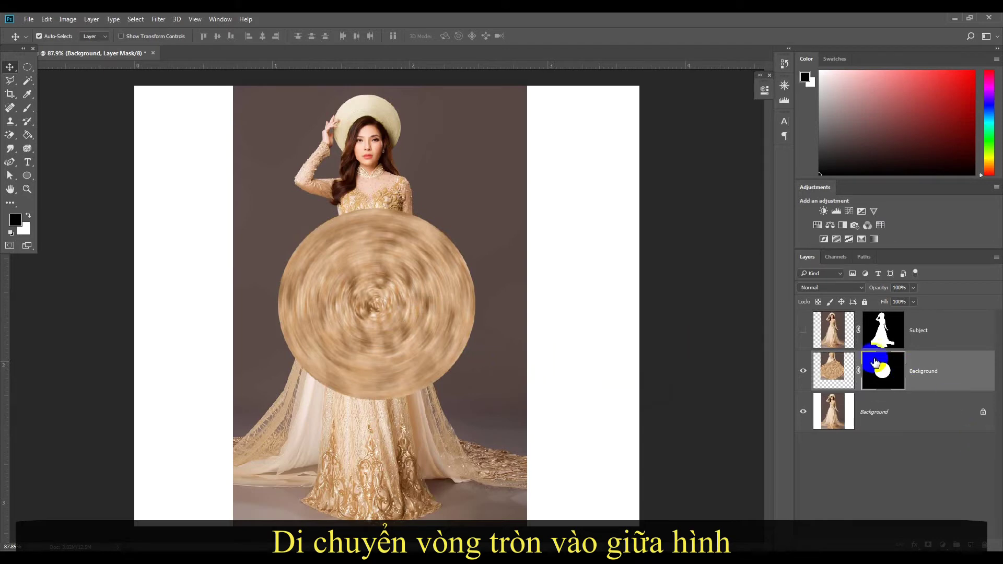
Duplicate the masked disc layer and rename the duplicate 1.
left_click(878, 370)
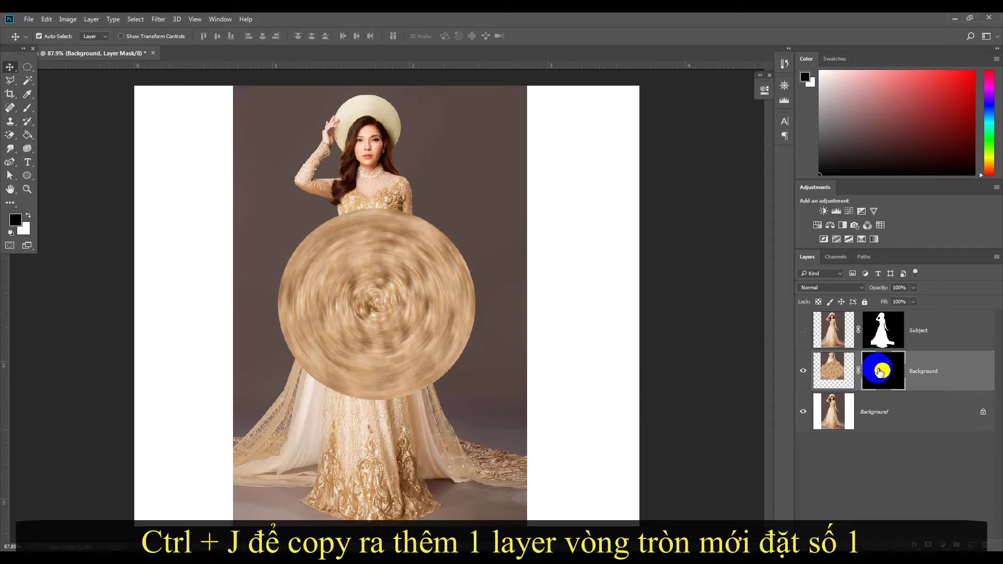
key("ctrl+j")
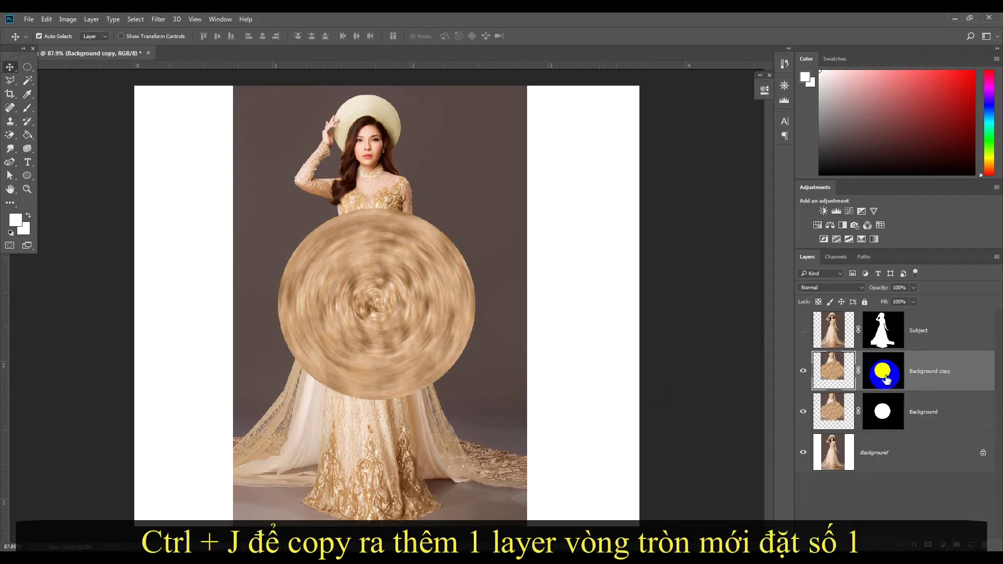
left_click(928, 367)
type("1")
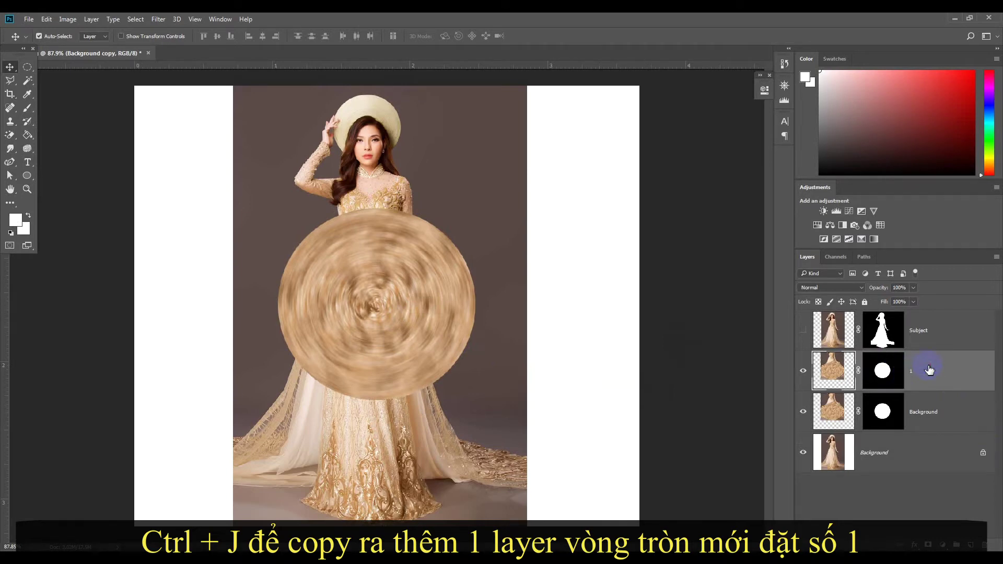
key("Return")
Begin a free transform of layer 1 and place its reference point on the disc's centre, at about X 529 px, Y 479 px.
key("ctrl+t")
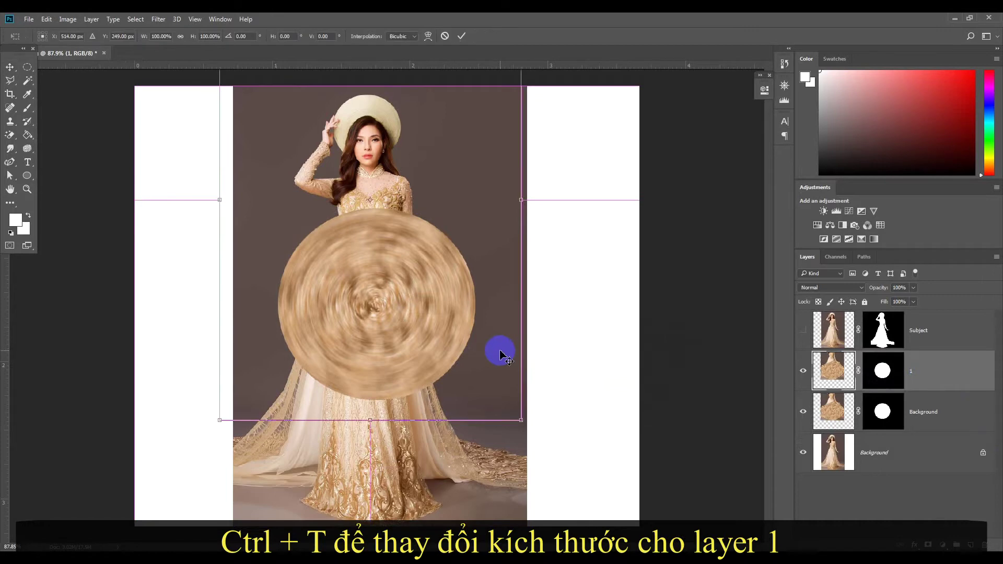
scroll(500, 353, "down", 5)
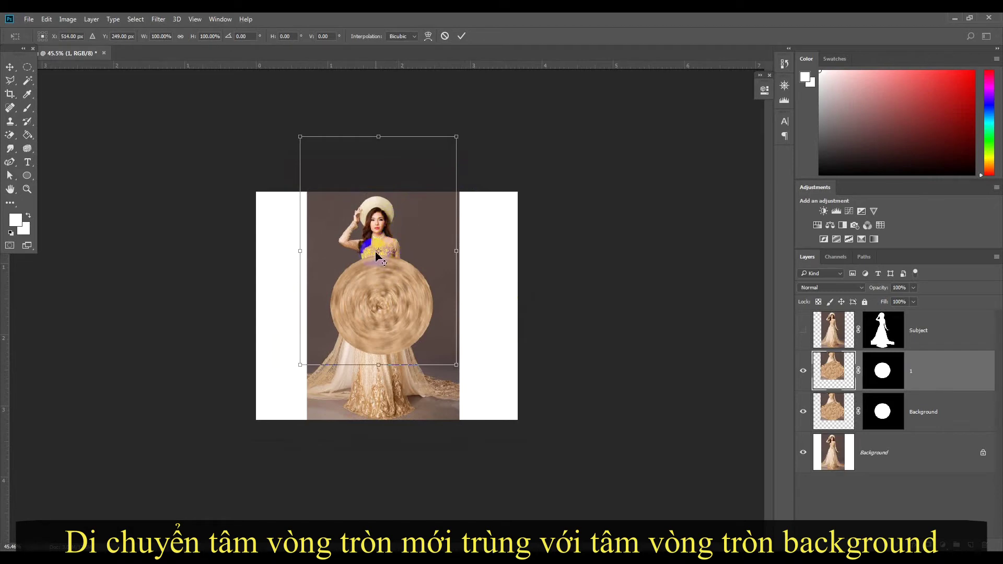
left_click_drag(378, 253, 383, 307)
scroll(385, 304, "up", 5)
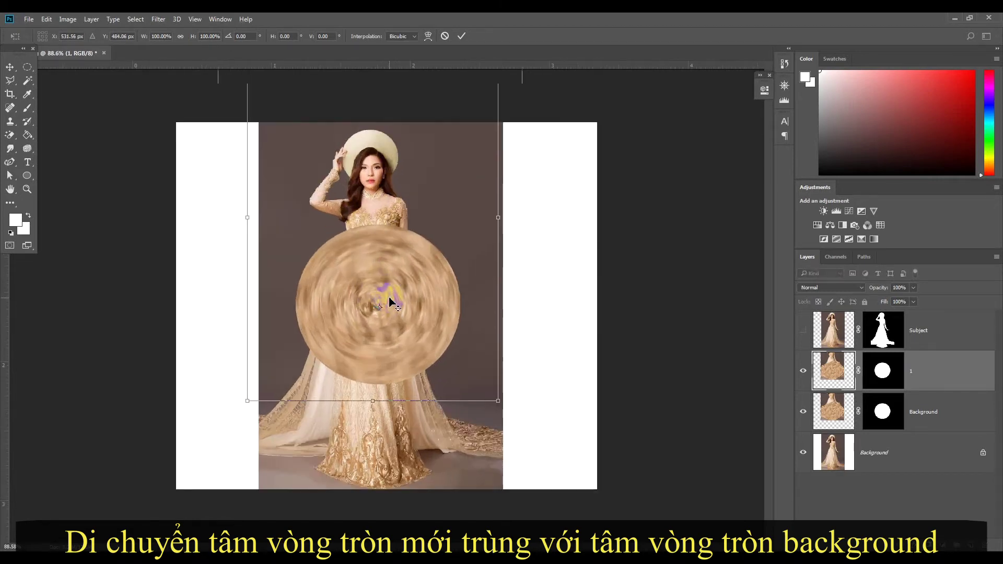
scroll(374, 317, "up", 2)
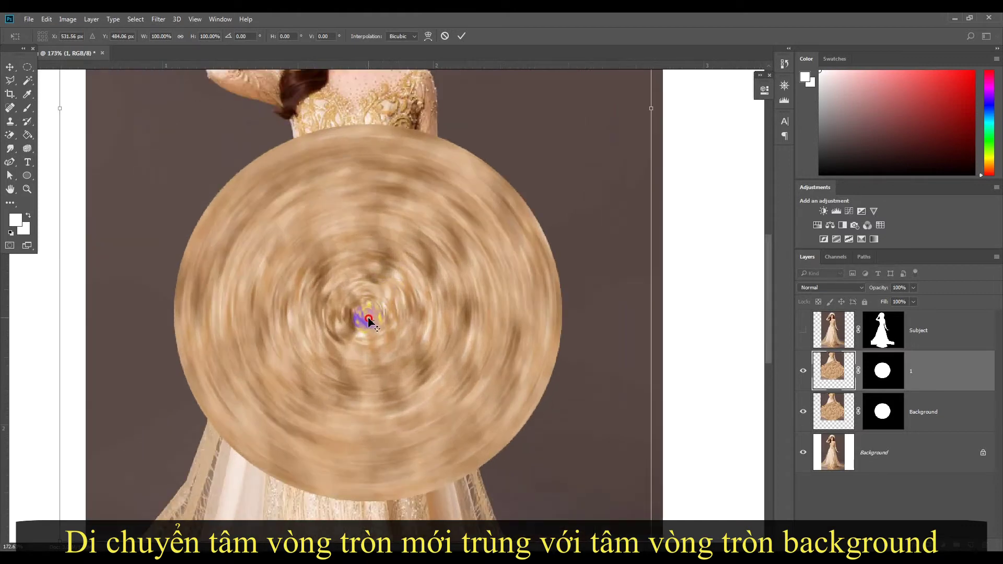
left_click_drag(371, 321, 370, 317)
scroll(454, 317, "down", 6)
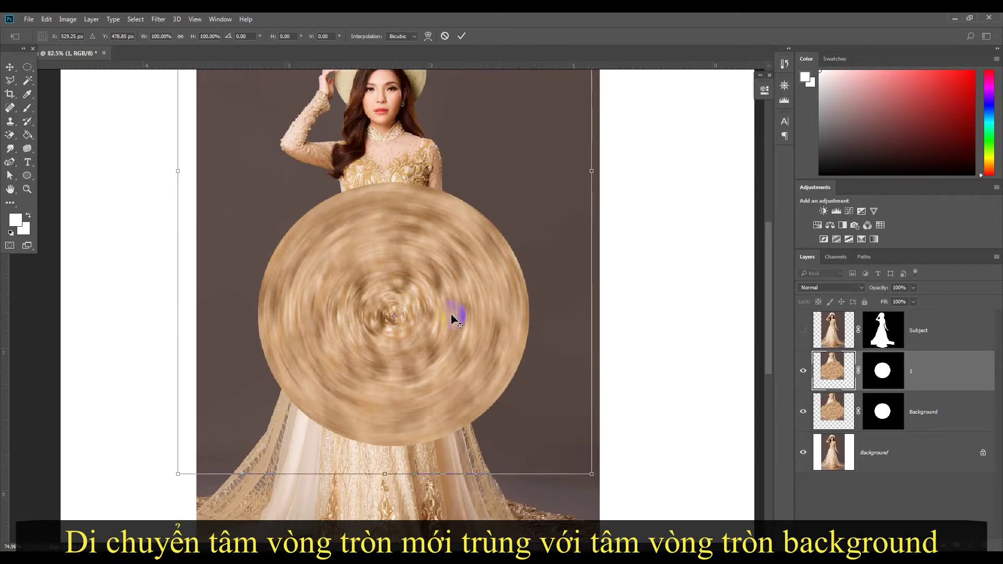
scroll(454, 316, "down", 1)
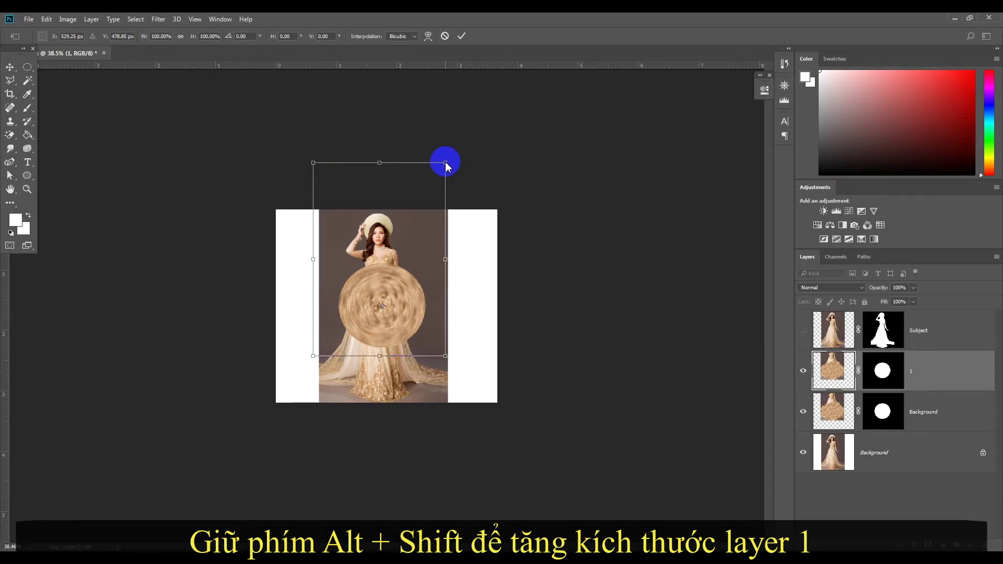
Enlarge layer 1 proportionally to about 117% around the disc's centre and set its opacity to 80%.
left_click_drag(444, 164, 456, 148)
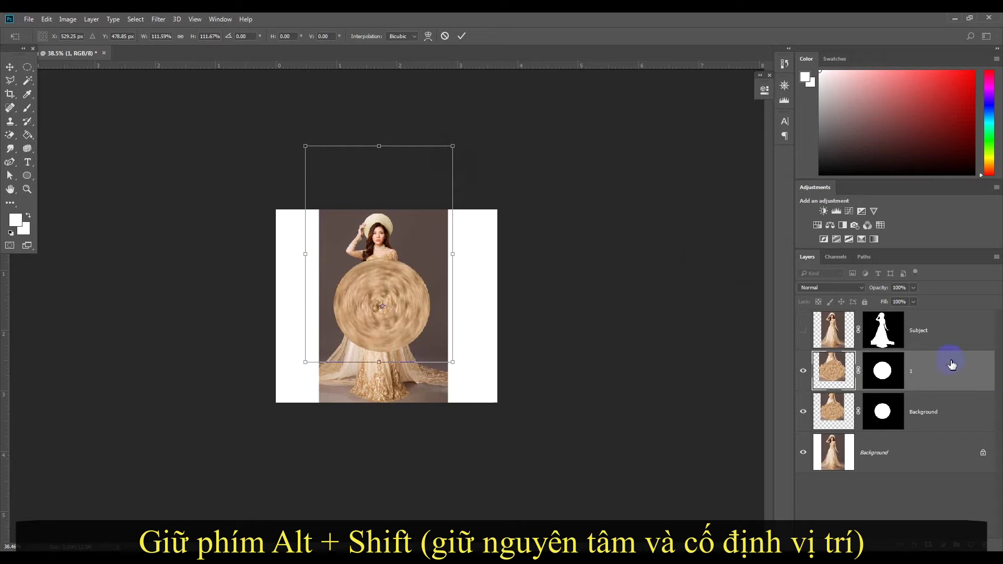
left_click_drag(451, 146, 457, 139)
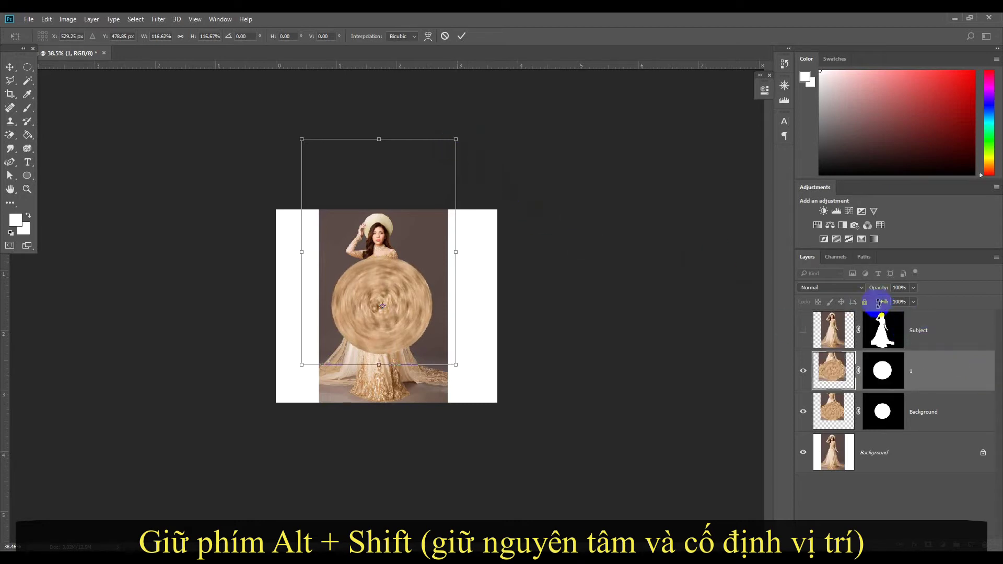
left_click(460, 43)
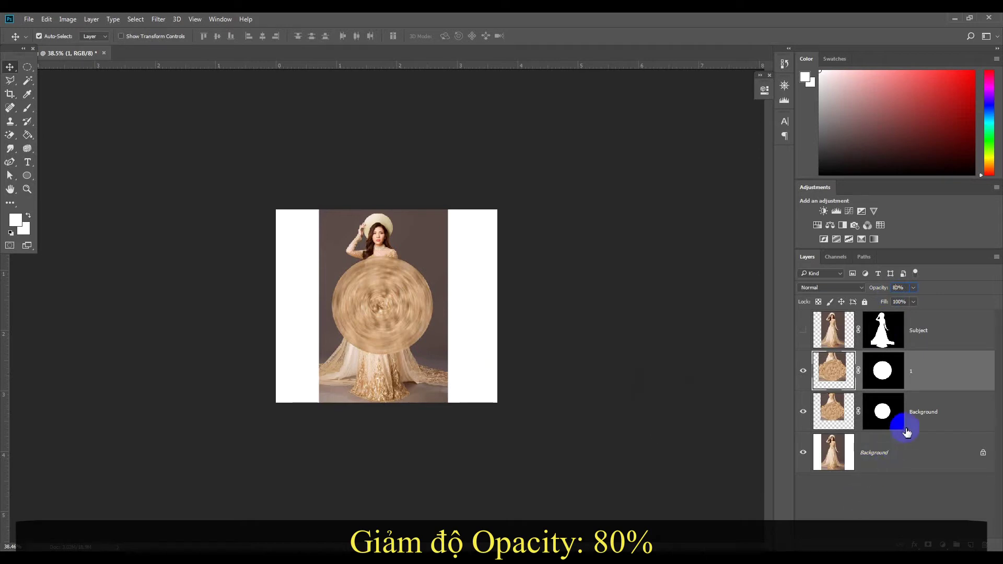
Duplicate layer 1 and make the mask of the new copy active.
left_click(883, 370)
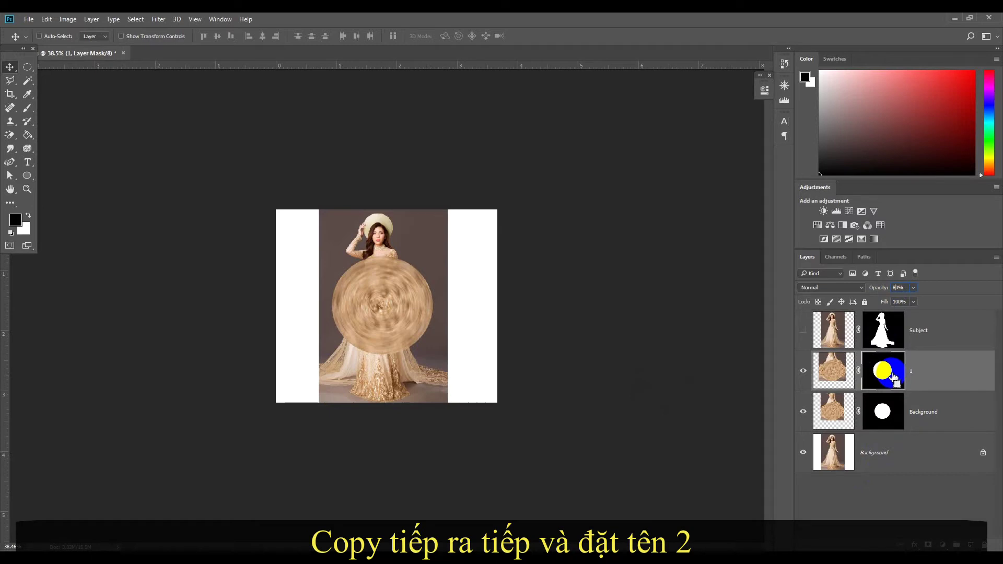
key("ctrl+j")
left_click(882, 369)
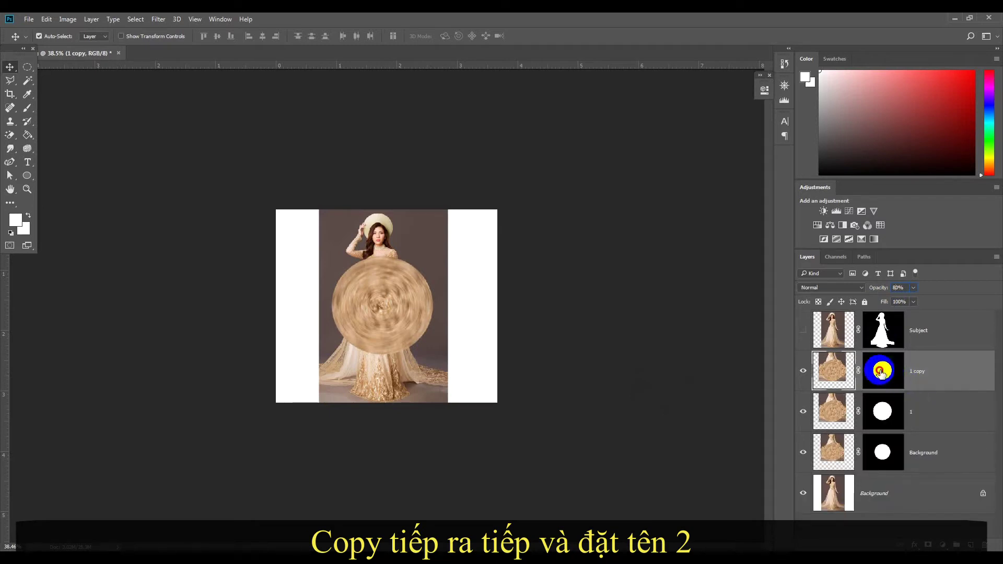
left_click(908, 406)
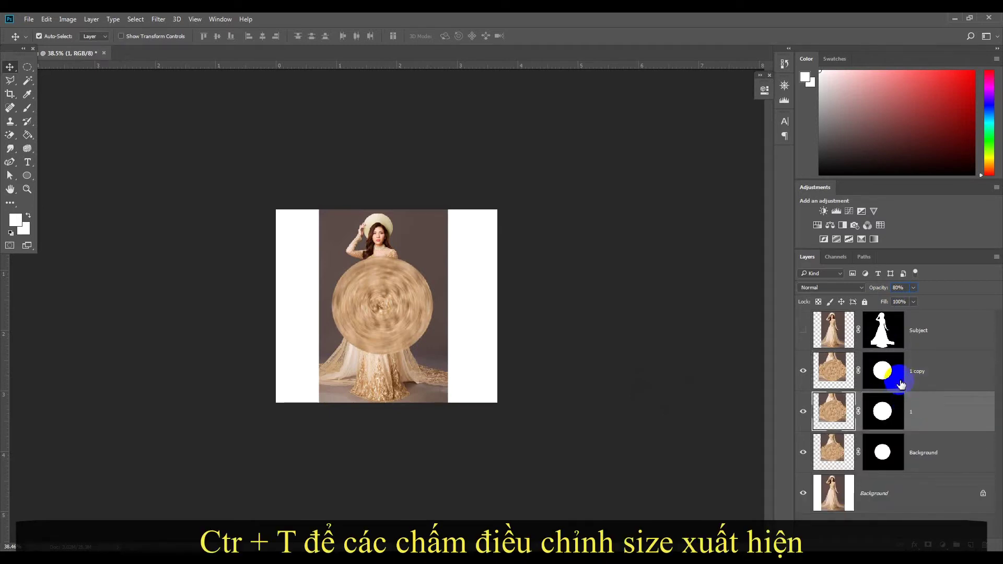
left_click(900, 383)
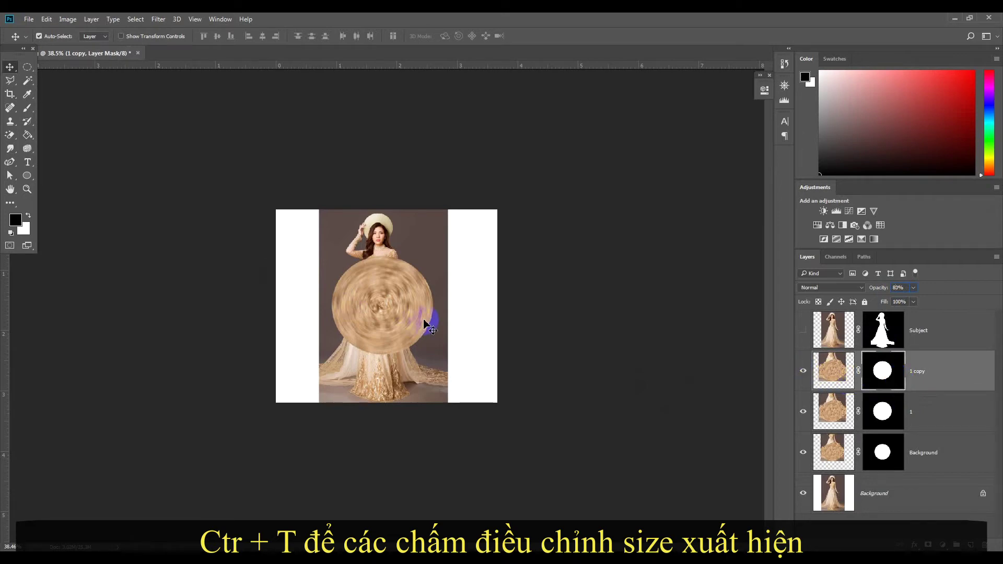
Begin a free transform of layer 1 copy and place its reference point on the disc's centre, at about X 527 px, Y 479 px.
key("ctrl+t")
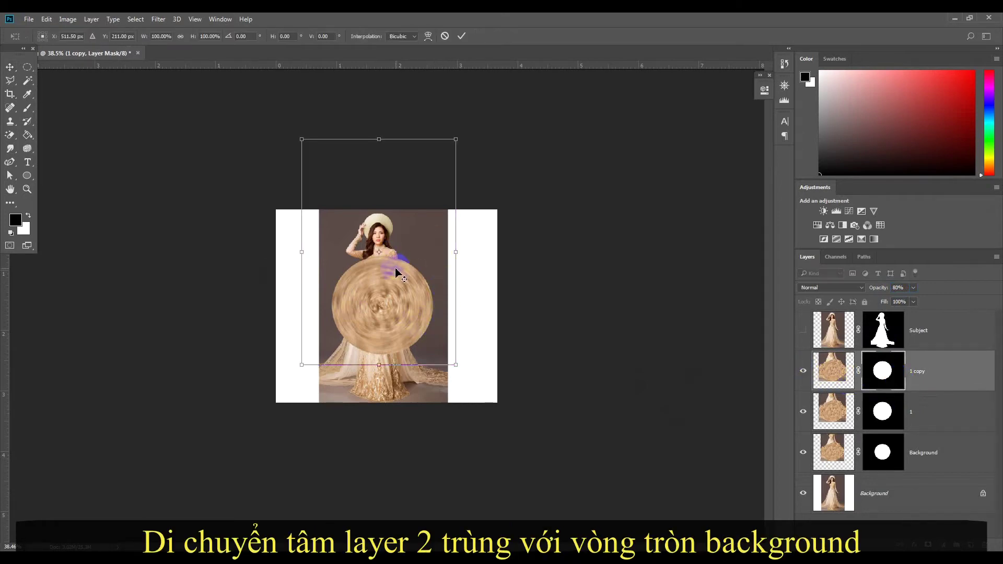
scroll(395, 271, "up", 5)
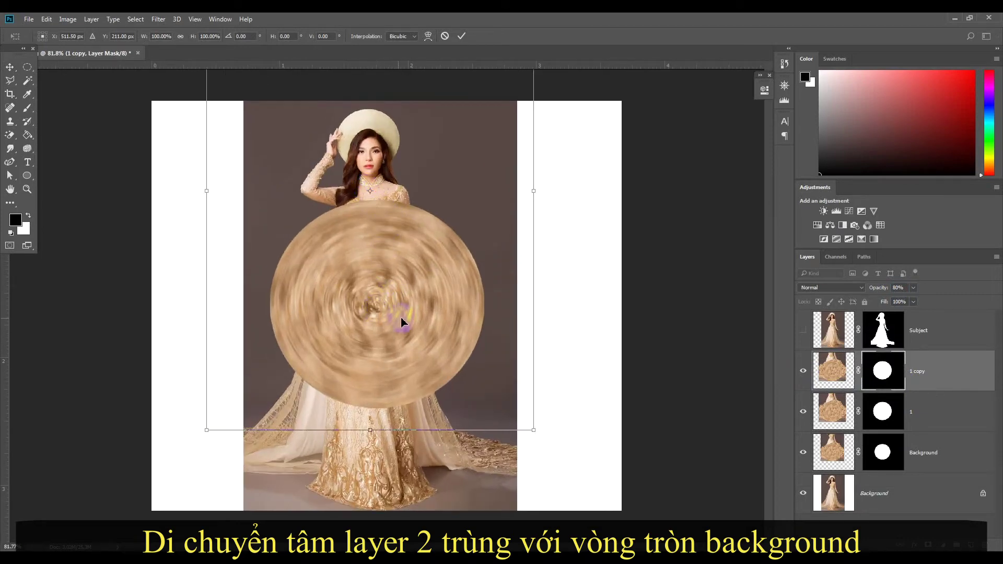
left_click_drag(369, 190, 378, 307)
scroll(403, 275, "up", 1)
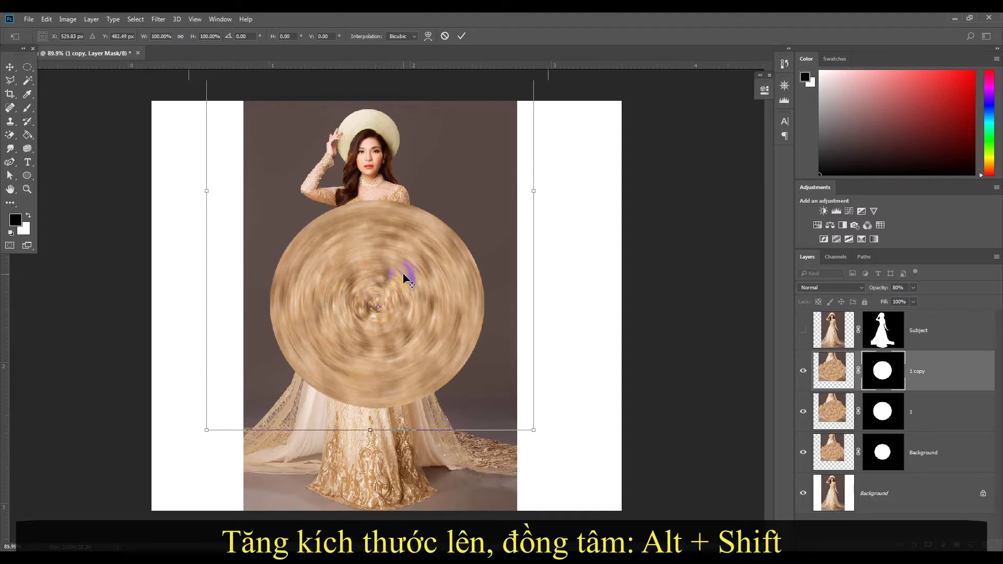
scroll(403, 274, "up", 5)
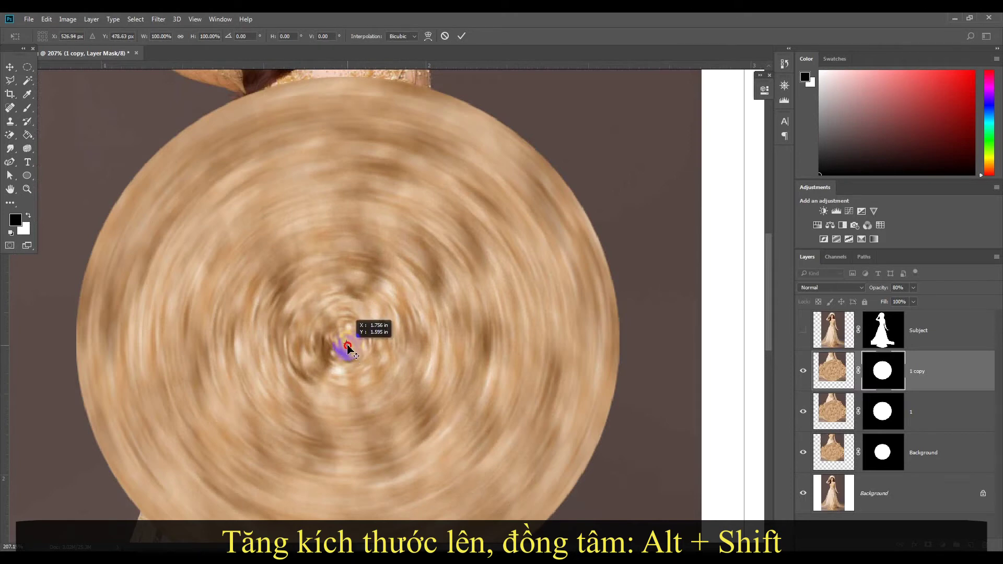
scroll(434, 354, "down", 5)
scroll(435, 351, "down", 5)
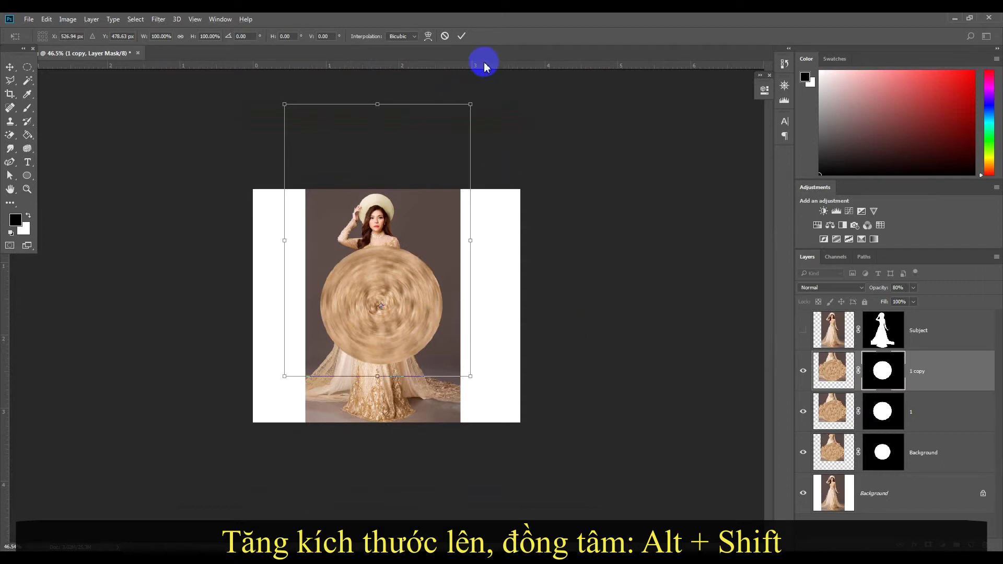
Enlarge layer 1 copy proportionally to about 112% around the disc's centre and set its opacity to 60%.
left_click_drag(471, 104, 493, 92)
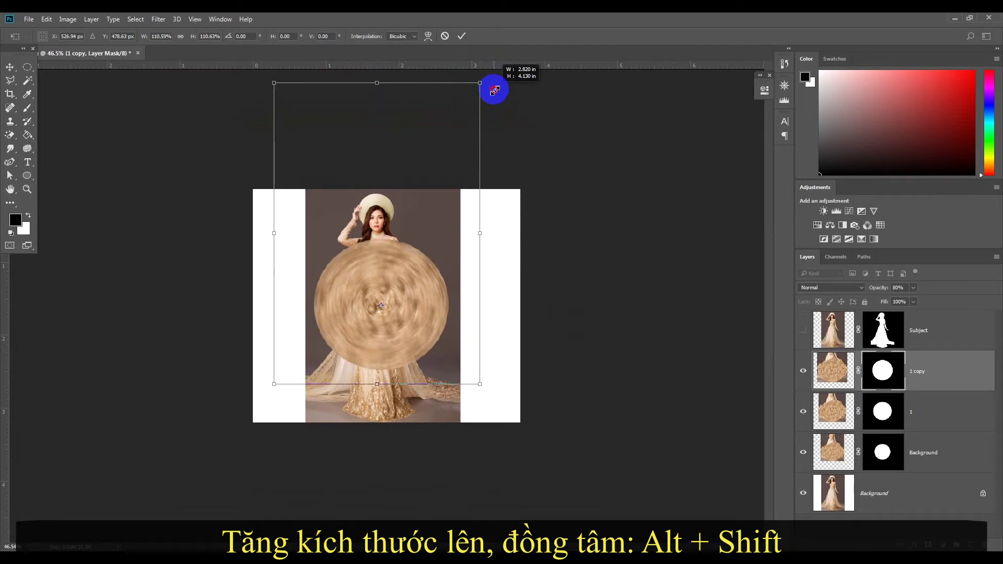
left_click_drag(494, 90, 499, 88)
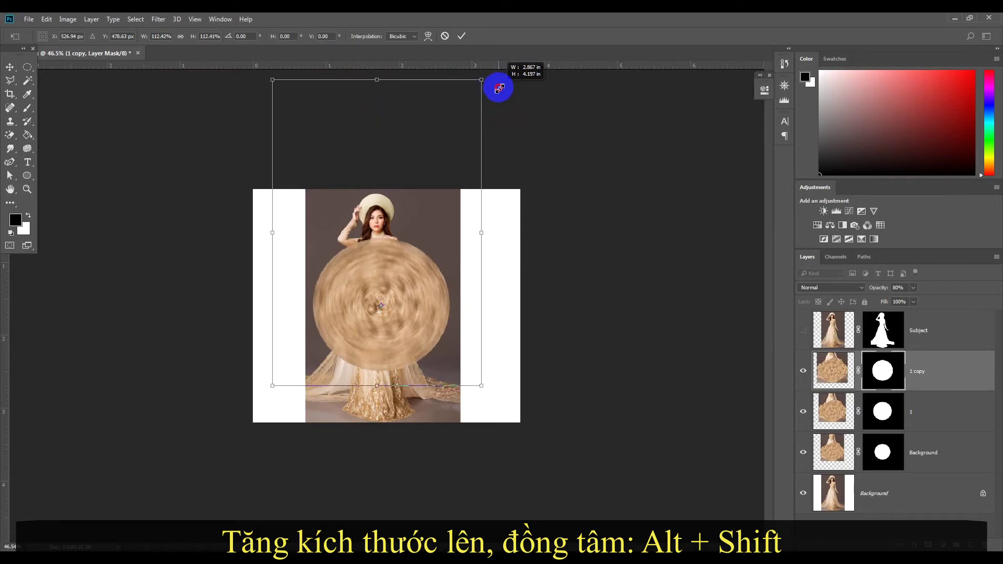
left_click(464, 36)
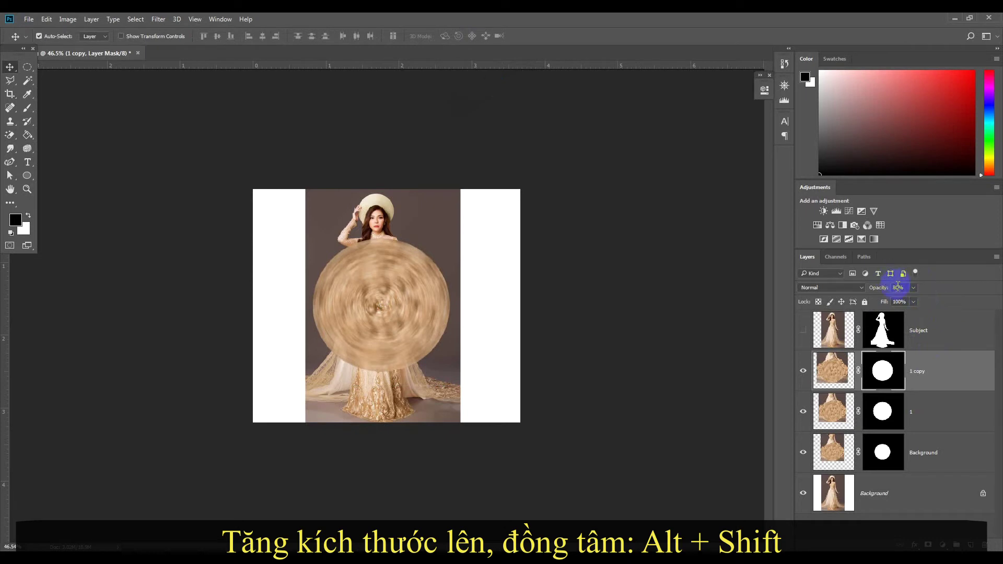
left_click(897, 288)
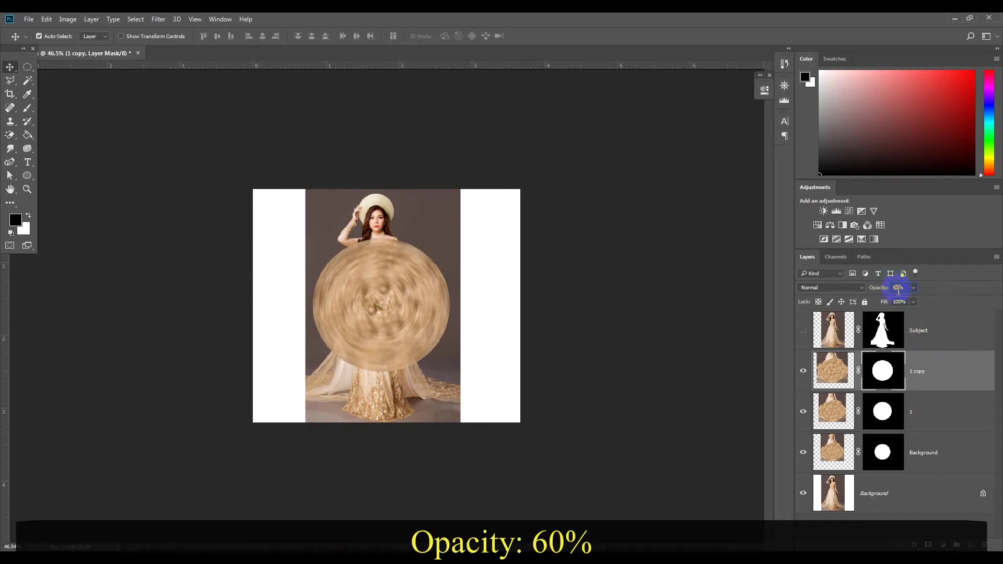
type("60")
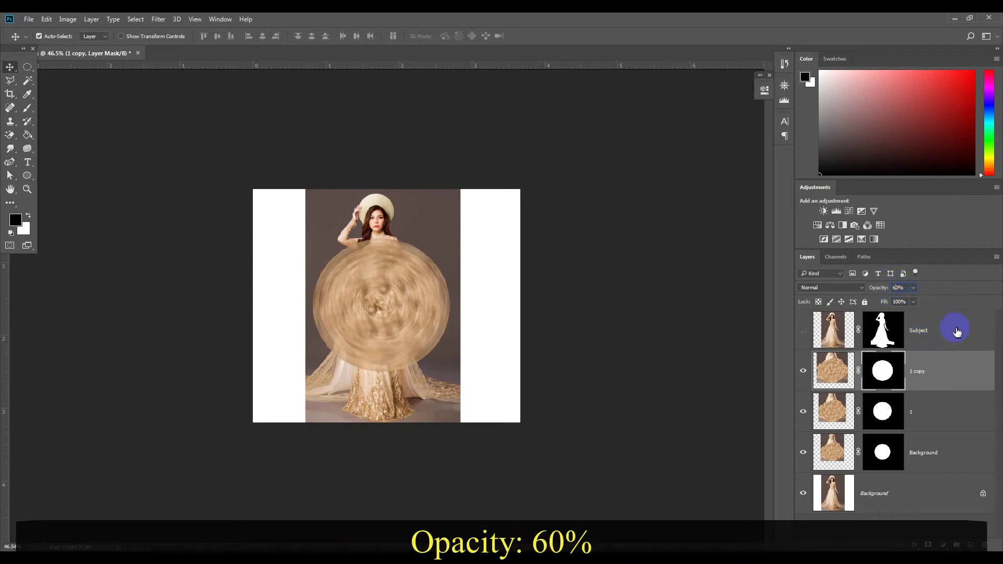
Duplicate layer 1 copy and set the new layer's transform reference point on the disc's centre, at about X 528 px, Y 478 px.
left_click(850, 365)
left_click(894, 373)
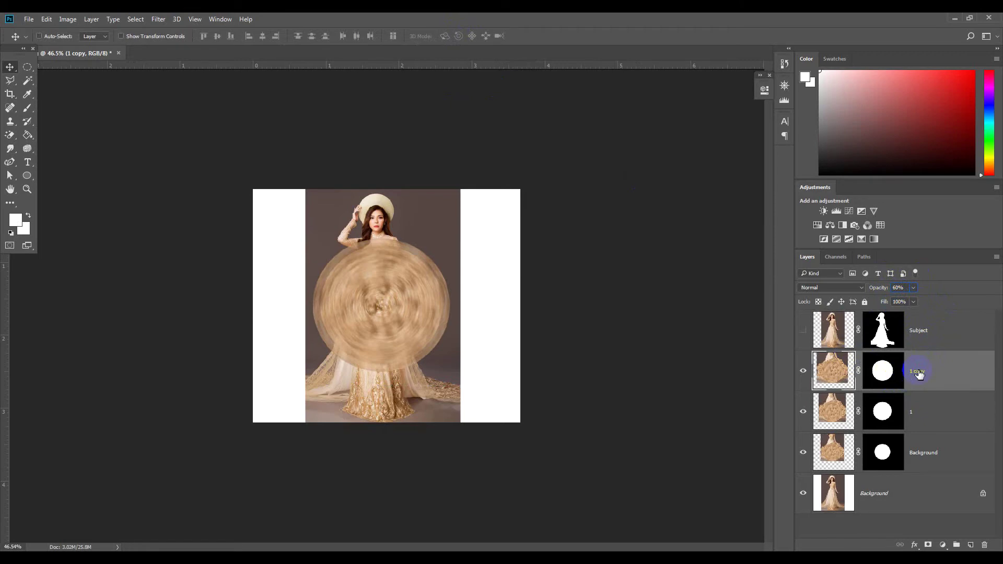
key("ctrl+j")
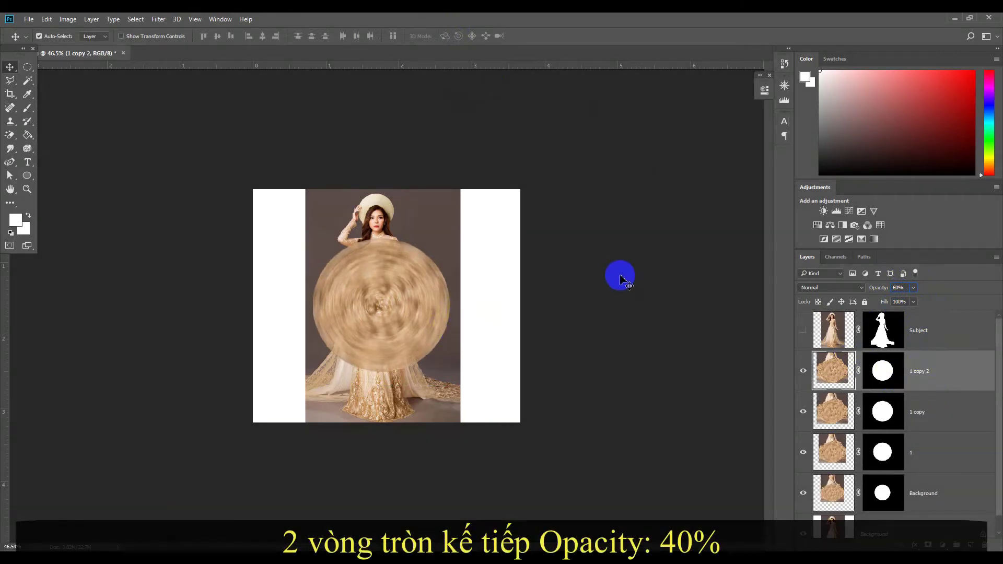
key("ctrl+t")
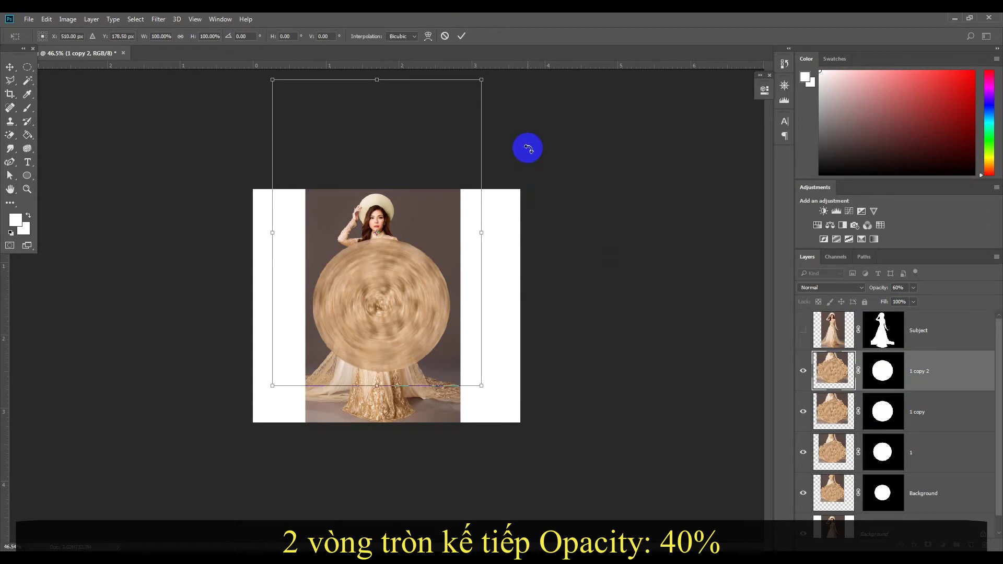
key("ctrl+0")
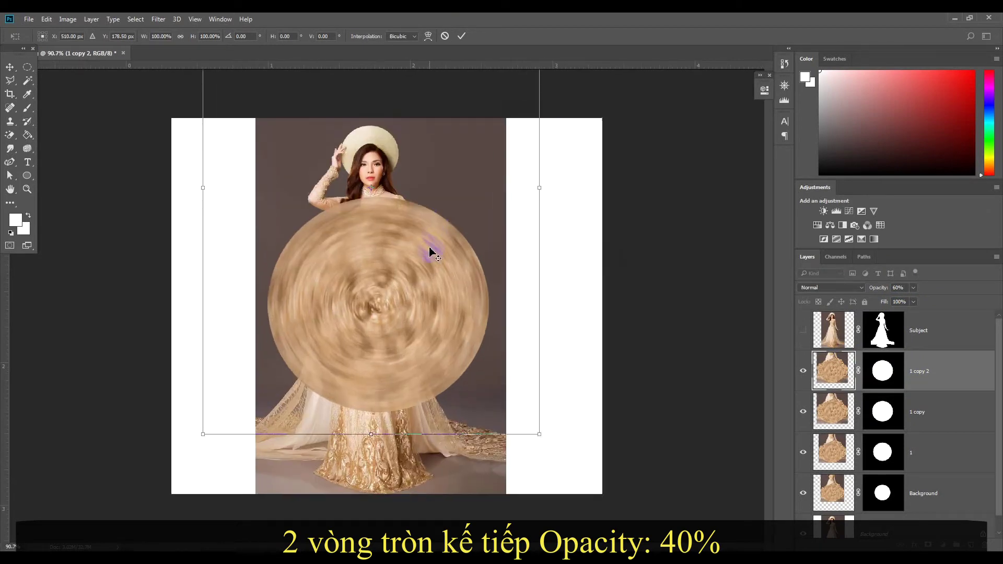
left_click_drag(367, 163, 377, 305)
scroll(376, 306, "up", 4)
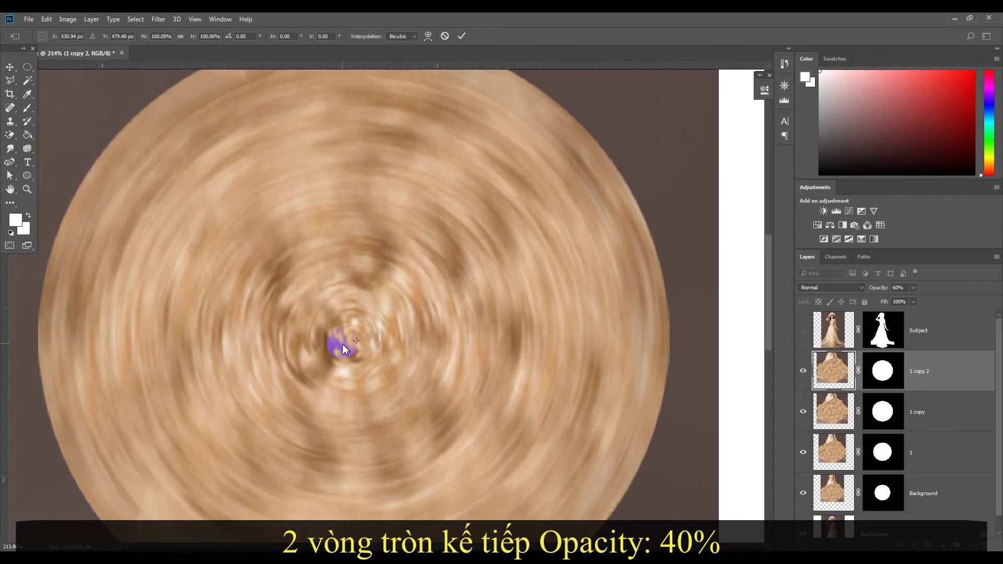
mouse_move(356, 342)
left_mouse_down()
mouse_move(347, 337)
mouse_move(357, 340)
left_mouse_up()
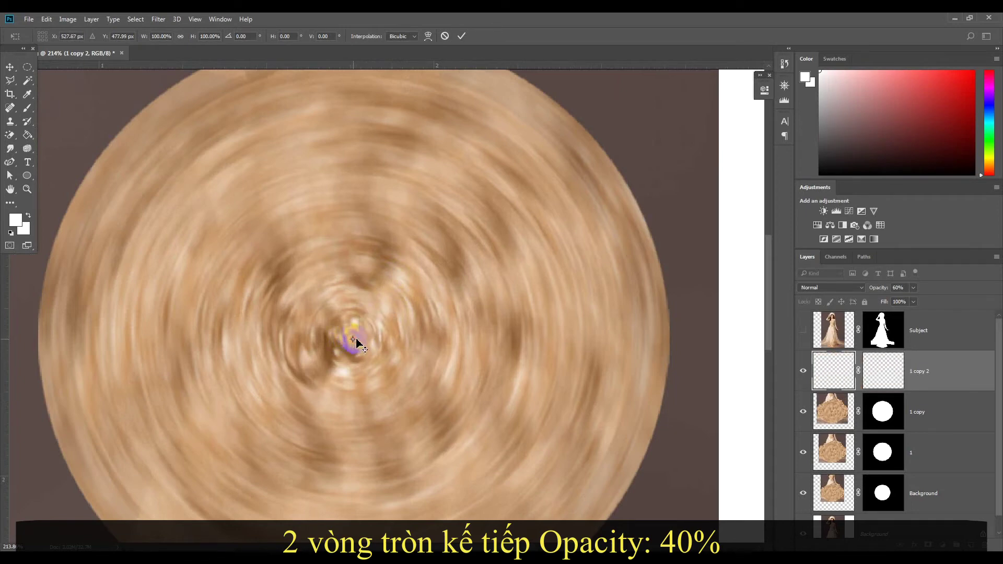
scroll(417, 336, "down", 6)
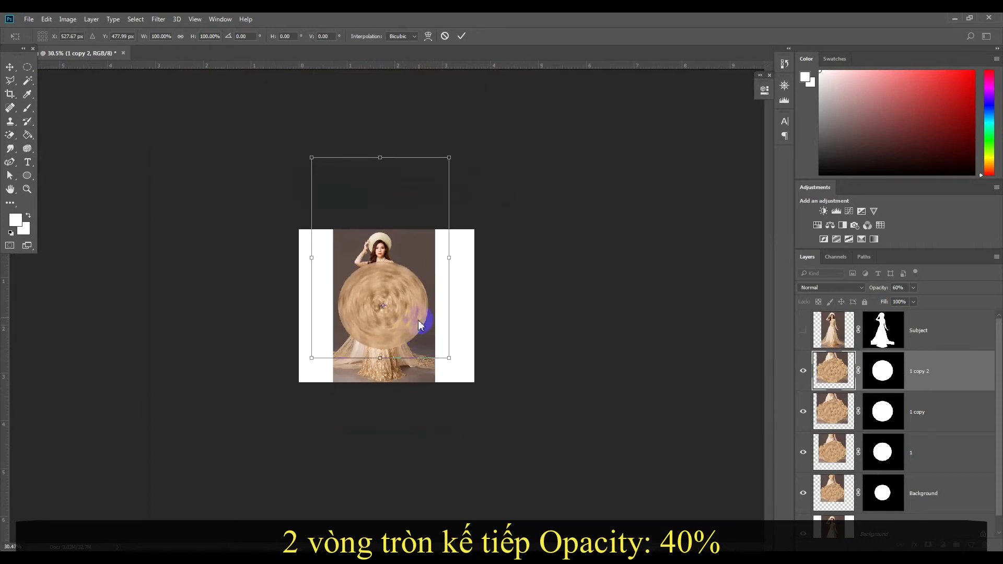
Enlarge layer 1 copy 2 proportionally to about 119% around the disc's centre and set its opacity to 40%.
left_click_drag(449, 157, 478, 135)
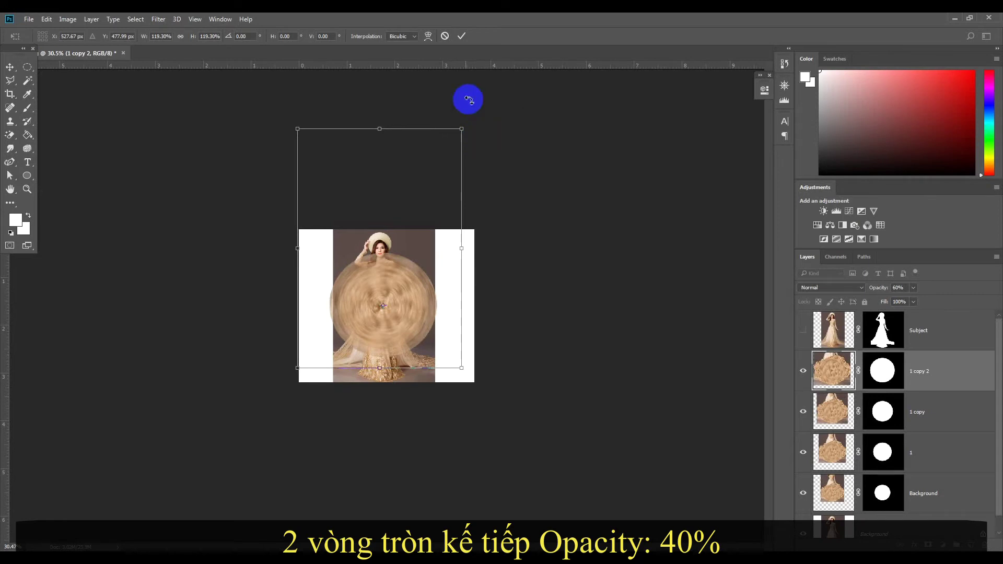
left_click(462, 36)
left_click(905, 288)
type("40")
key("Return")
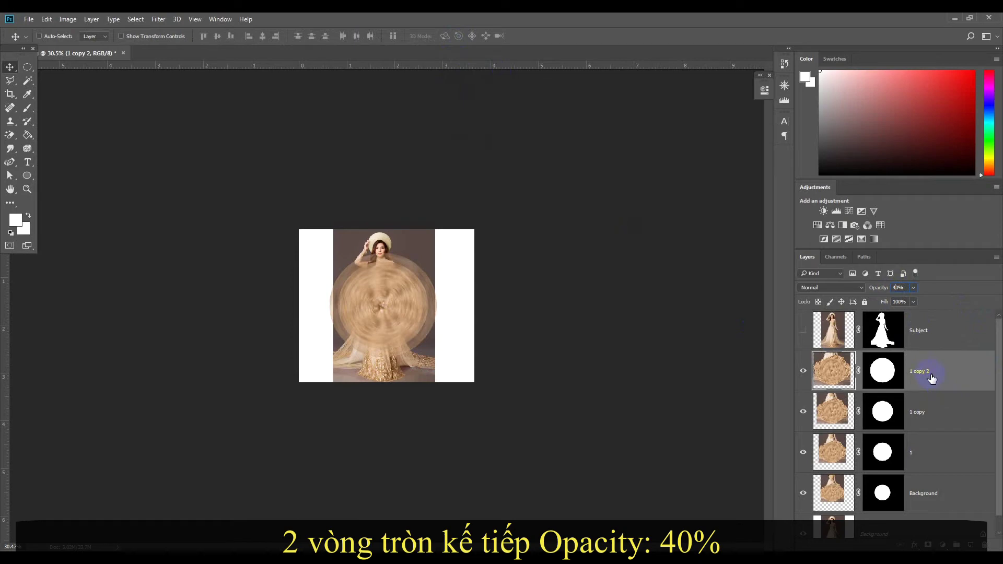
Duplicate layer 1 copy 2 and enlarge the new disc to about 124% around a reference point at about X 527 px, Y 478 px.
key("ctrl+j")
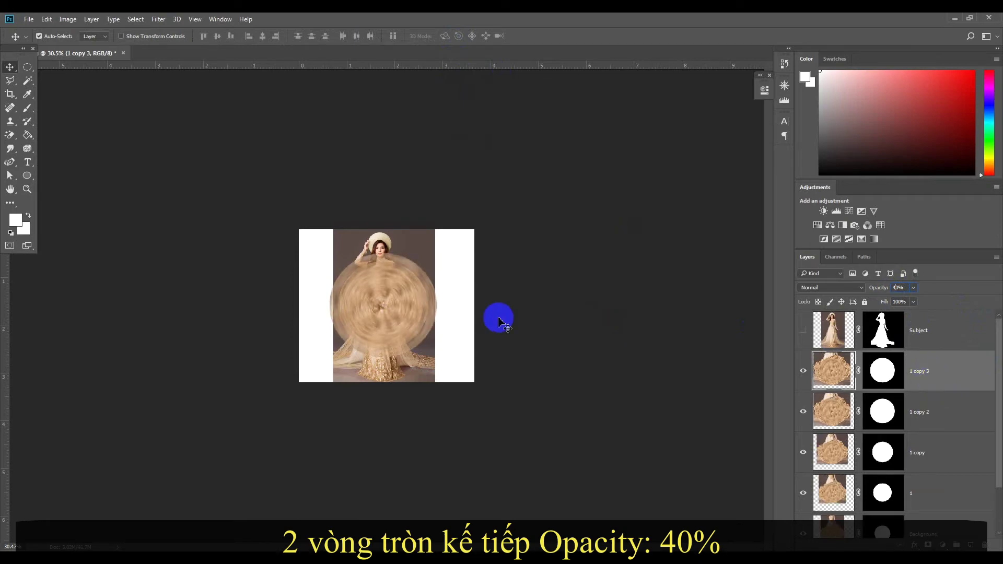
key("ctrl+t")
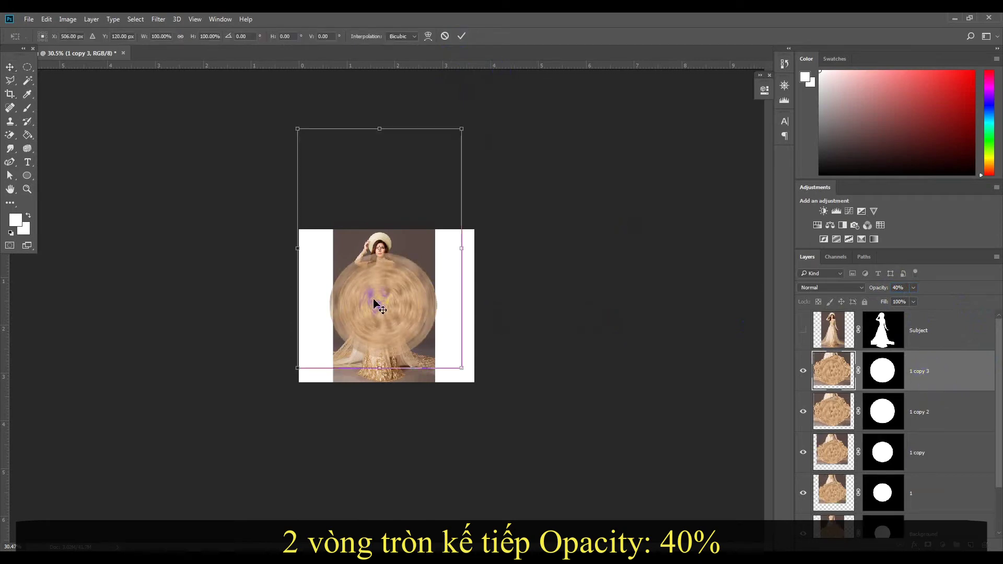
scroll(380, 262, "up", 5)
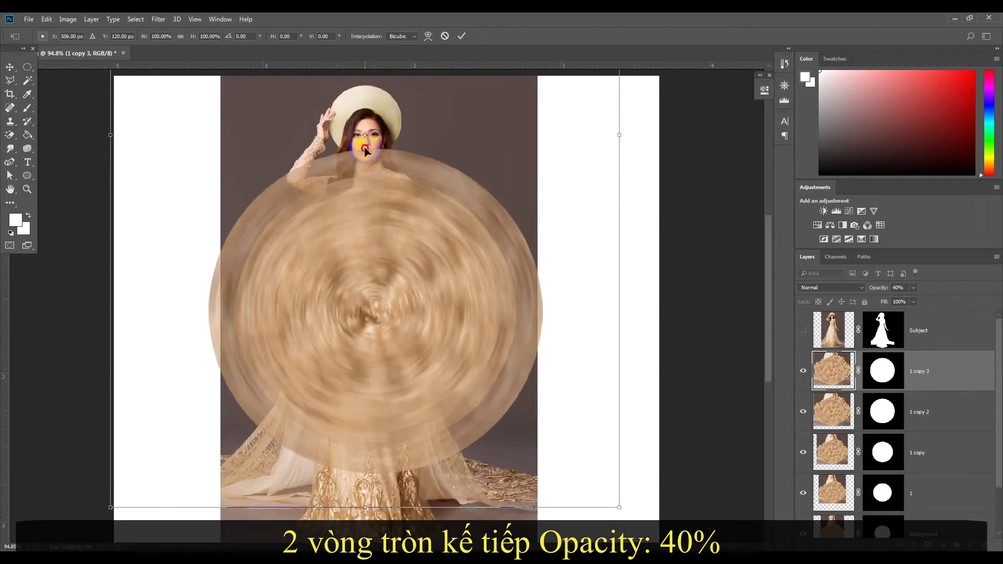
left_click_drag(365, 134, 375, 314)
scroll(375, 315, "up", 4)
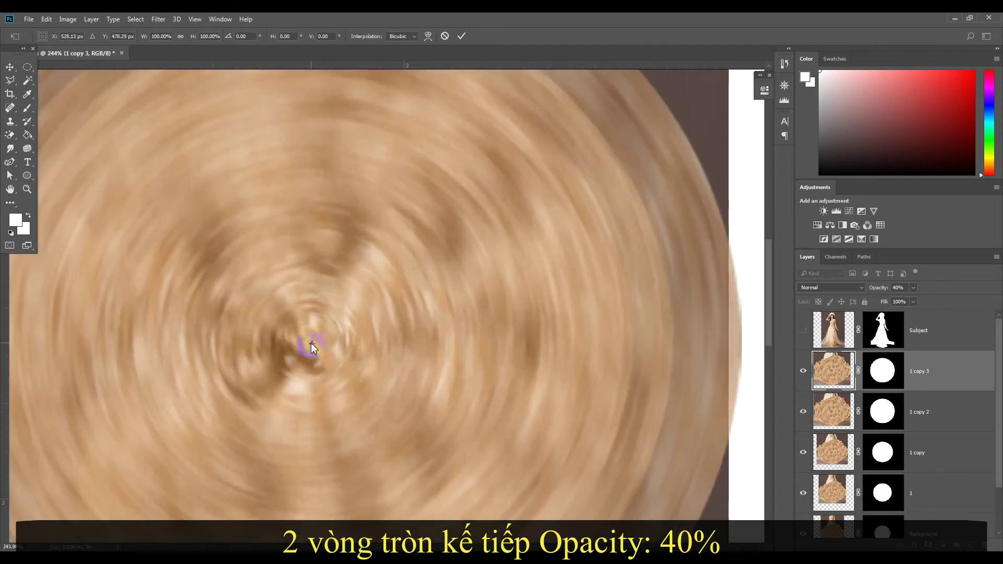
left_click(307, 354)
mouse_move(311, 346)
left_mouse_down()
mouse_move(291, 351)
mouse_move(311, 343)
left_mouse_up()
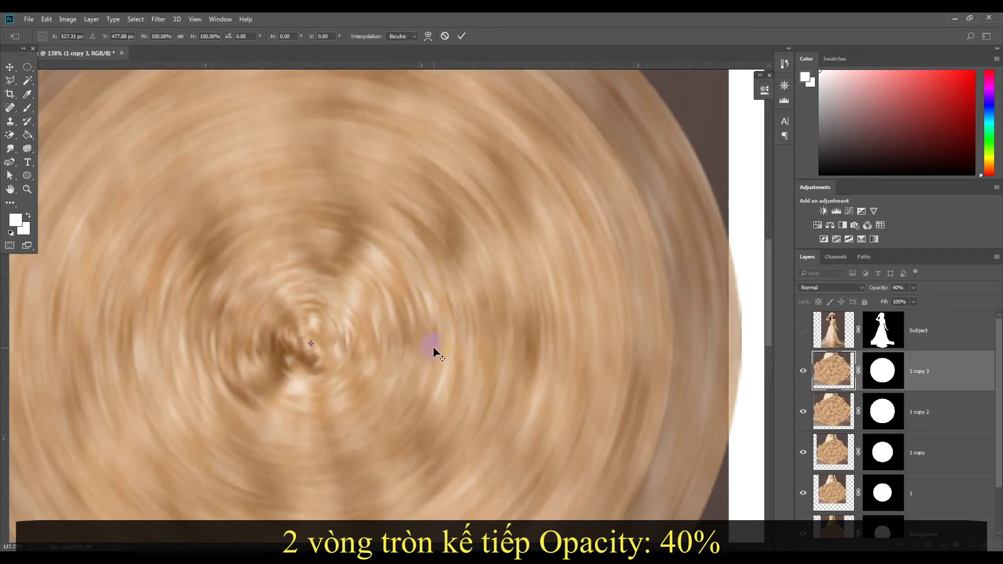
scroll(433, 348, "down", 5)
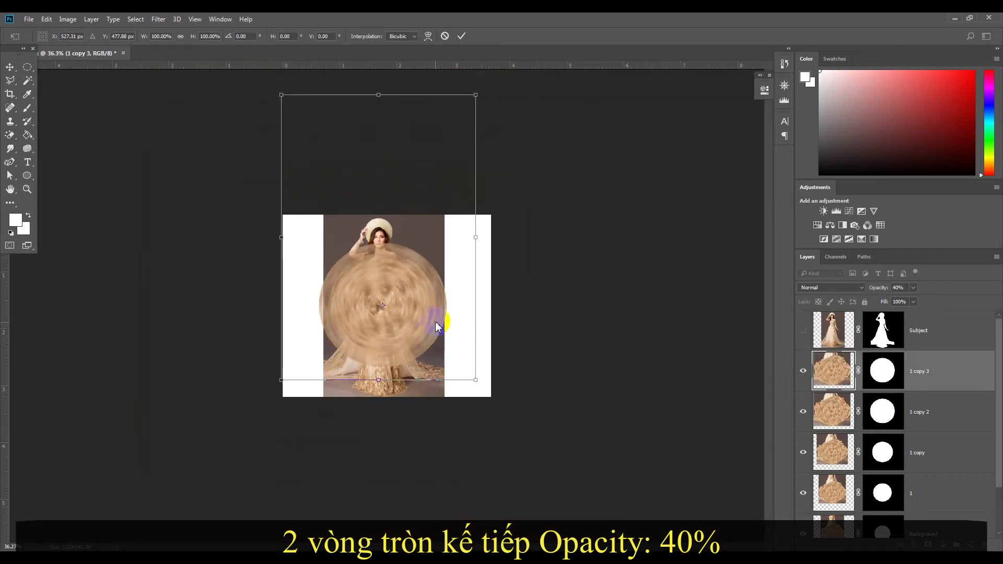
left_click_drag(476, 94, 533, 57)
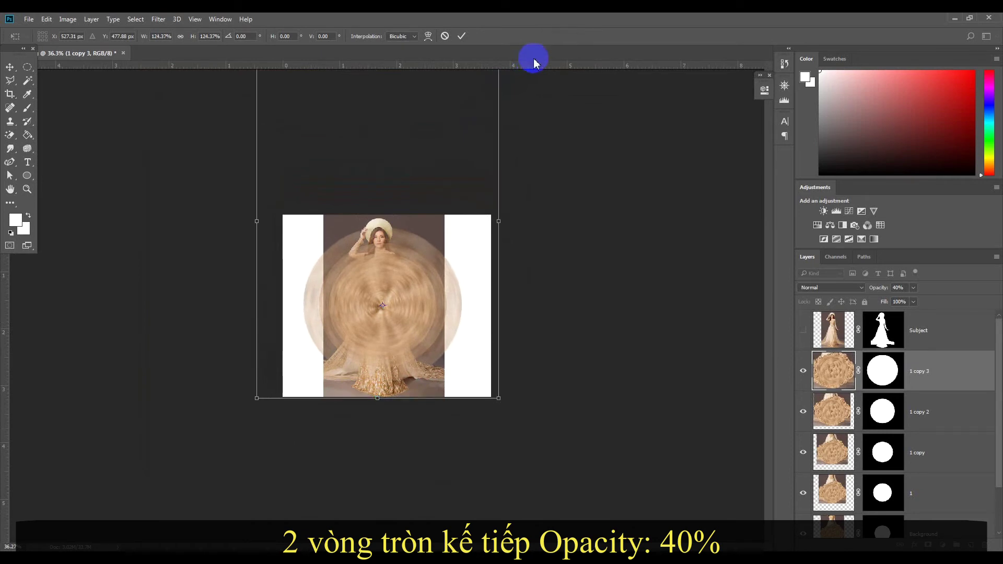
left_click(461, 36)
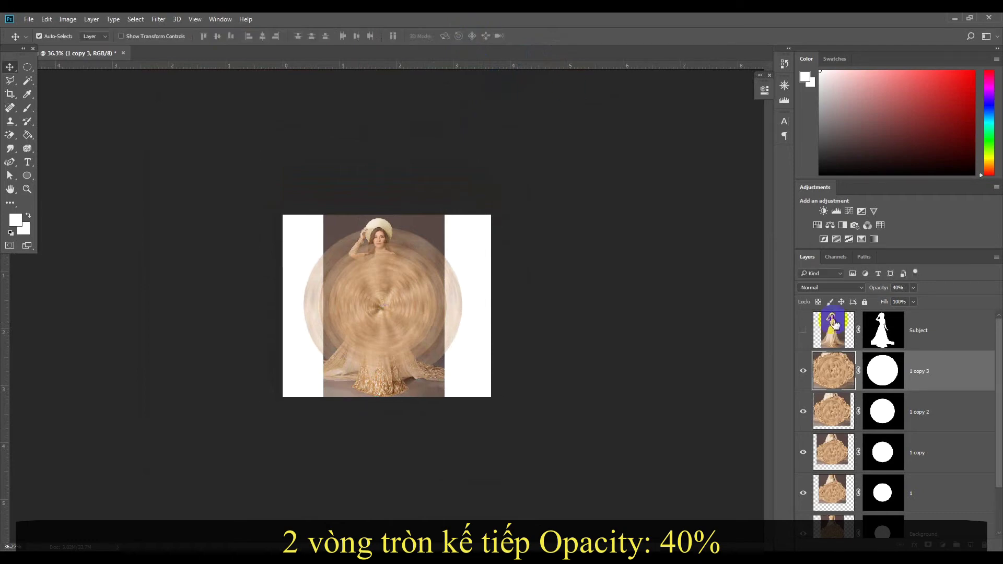
Rename the disc layers 1 copy, 1 copy 2 and 1 copy 3 as 2, 3 and 4.
scroll(921, 407, "down", 1)
left_click(921, 412)
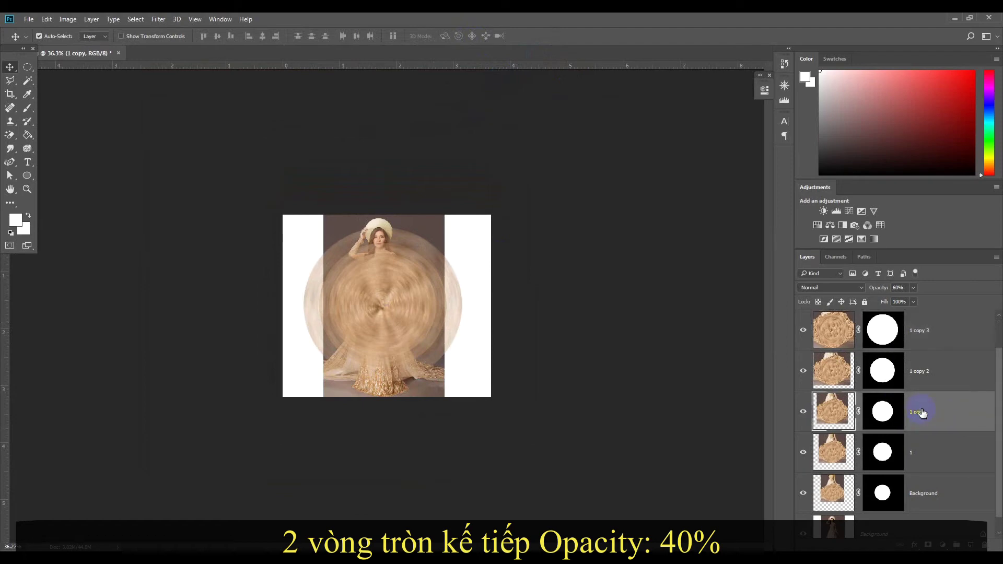
type("2")
key("Return")
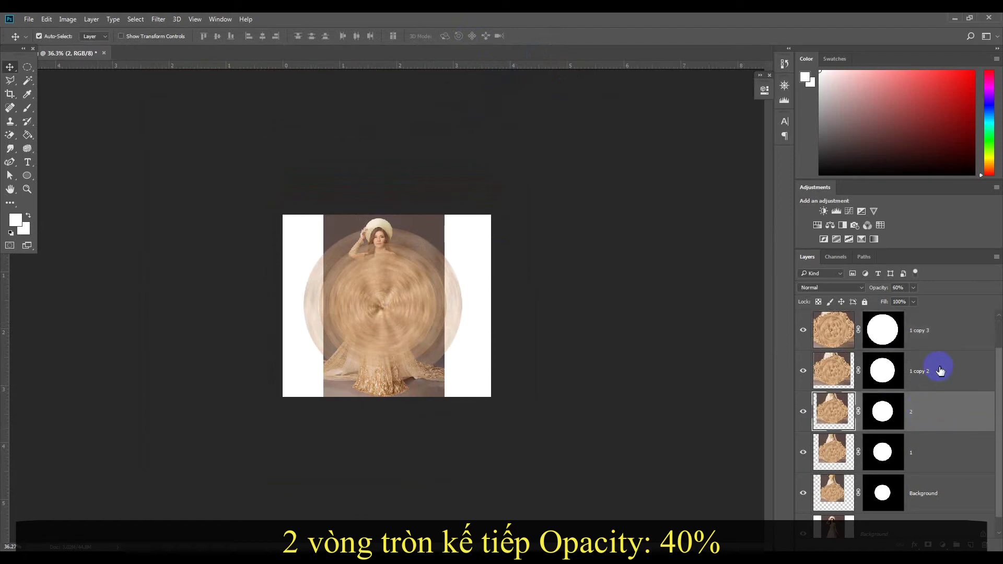
double_click(921, 371)
type("3")
key("Return")
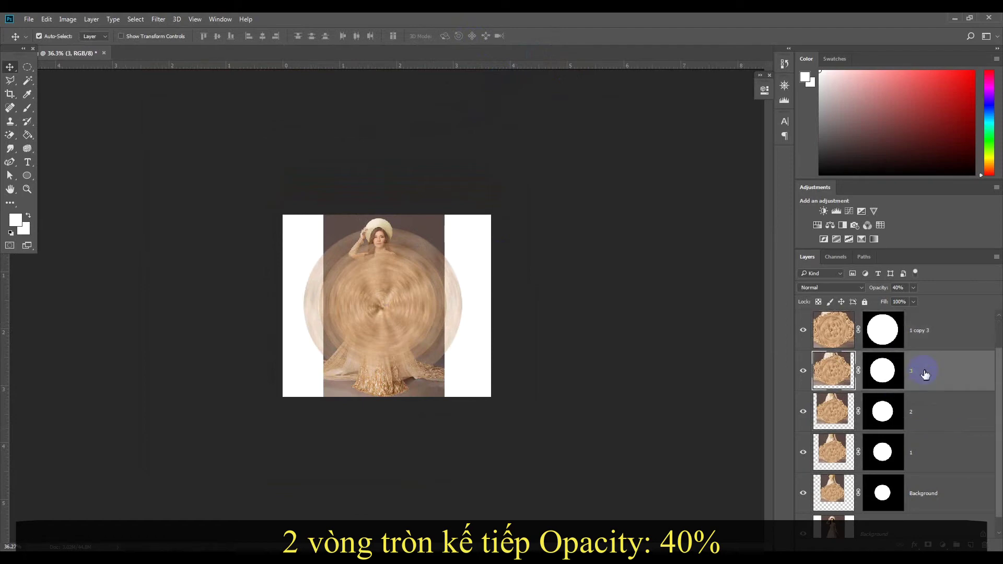
scroll(924, 371, "up", 1)
double_click(927, 371)
type("4")
key("Return")
left_click(534, 336)
left_click(886, 389)
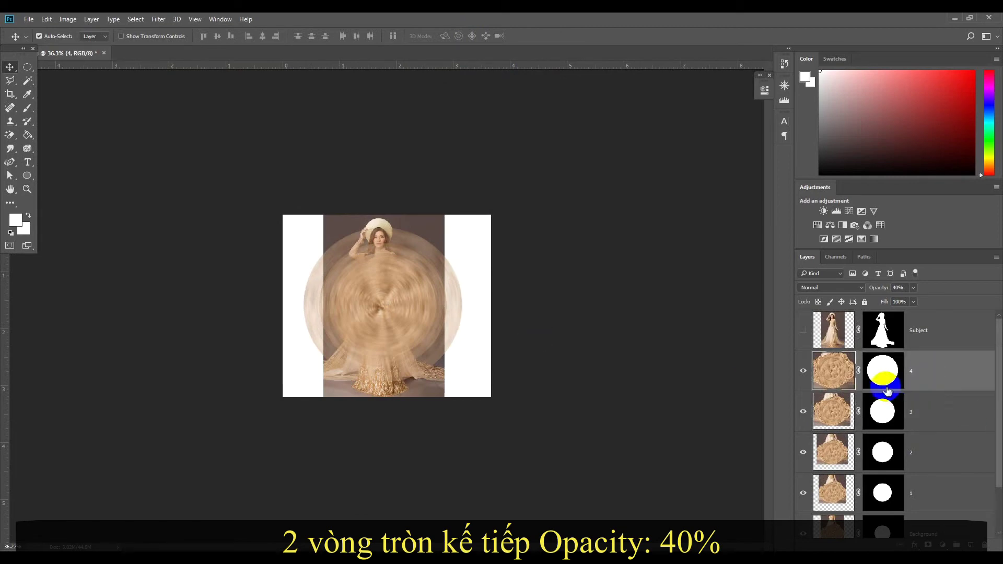
Duplicate disc layer 4 and hide the Subject layer.
left_click(804, 331)
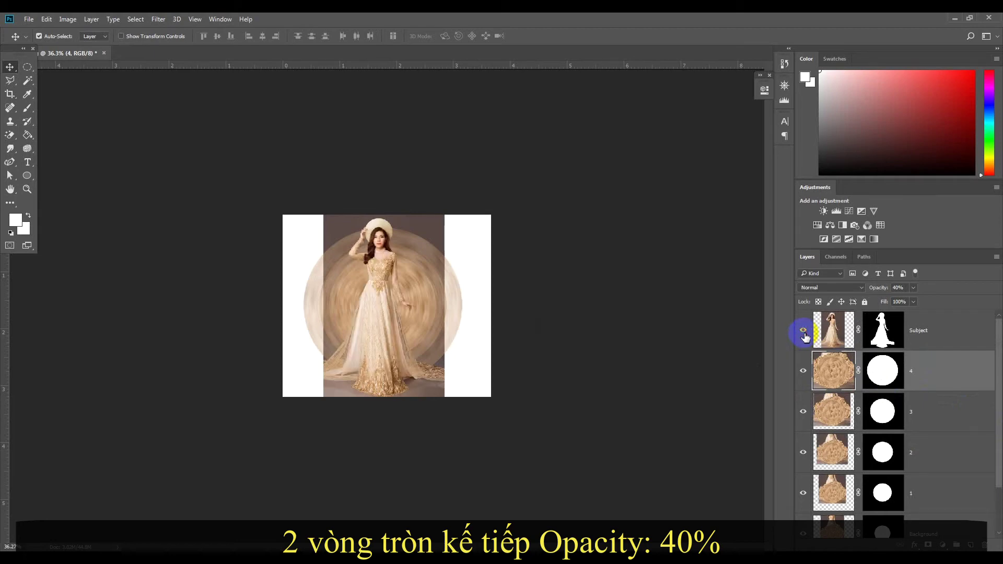
left_click(887, 408)
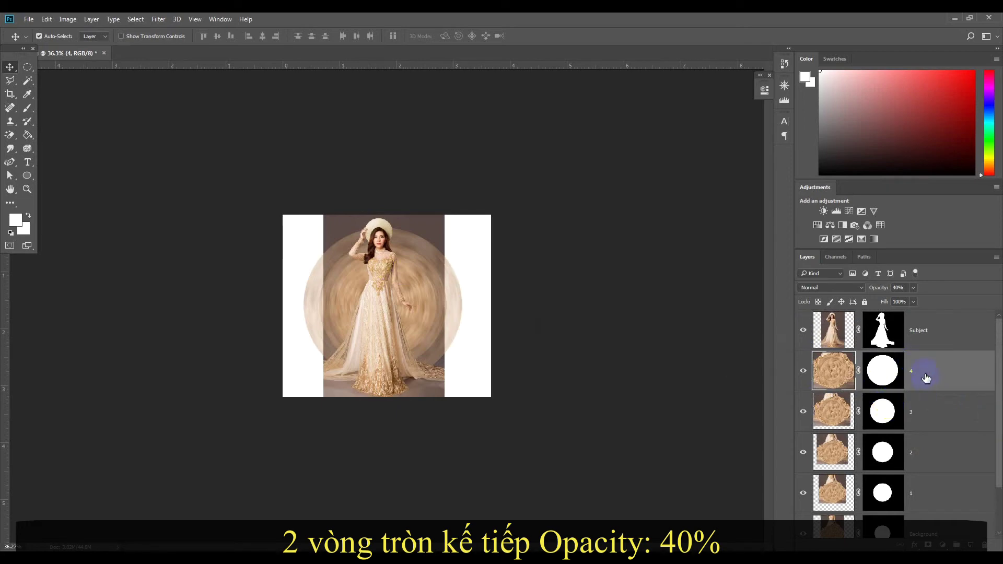
key("ctrl+j")
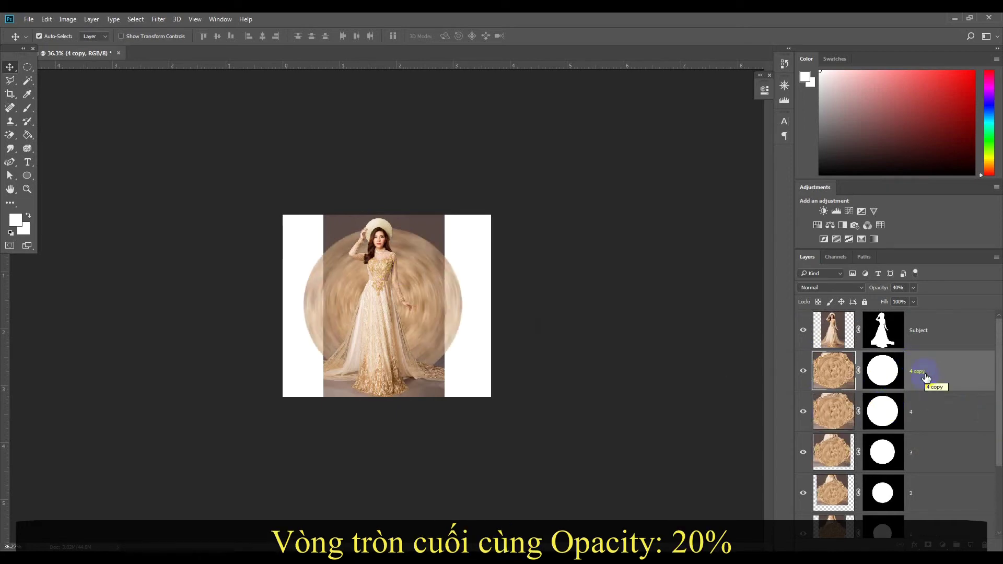
left_click(880, 385)
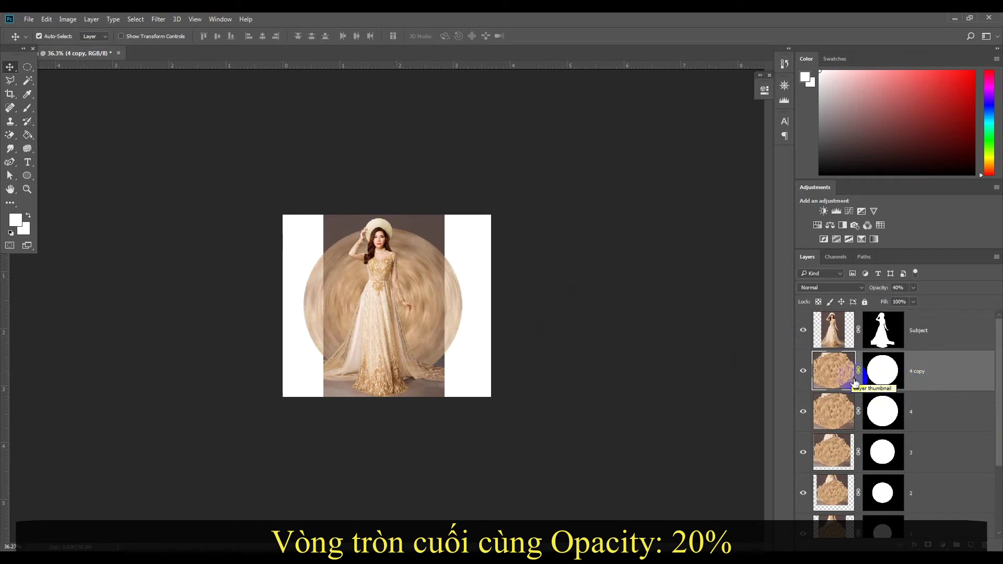
left_click(801, 329)
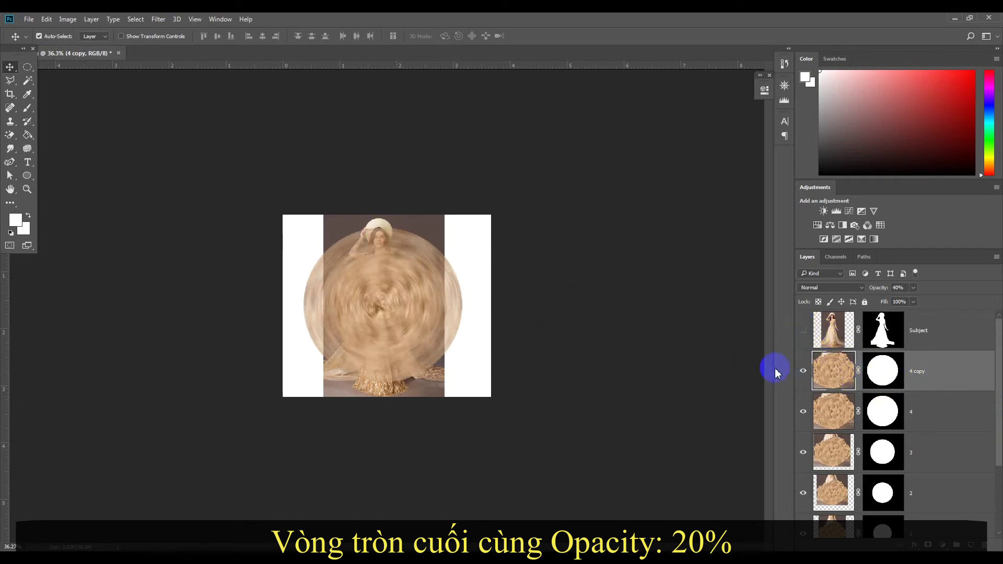
Start transforming layer 4 copy and set its reference point on the disc's centre, at about X 528 px, Y 479 px.
key("ctrl+t")
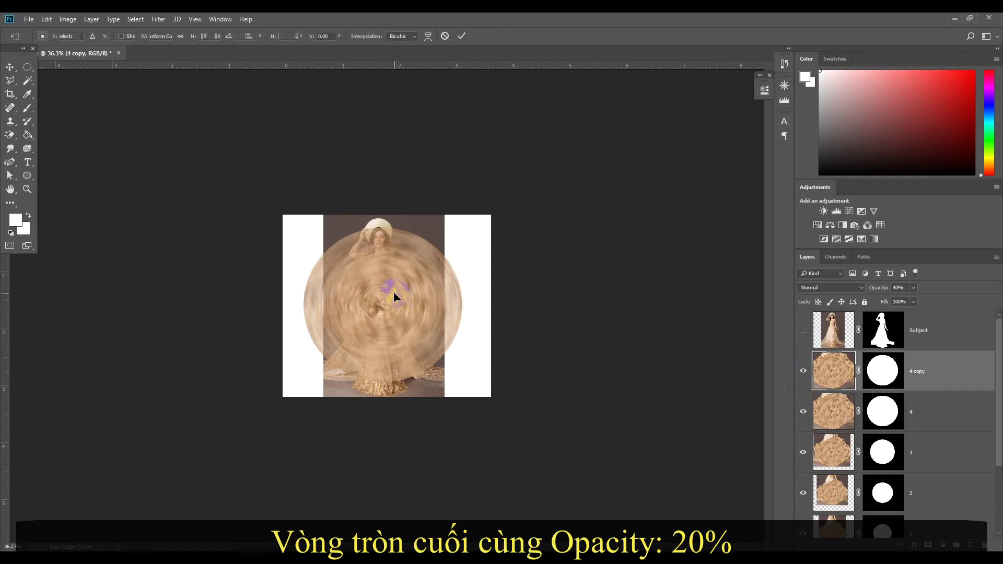
scroll(403, 223, "up", 2, "alt")
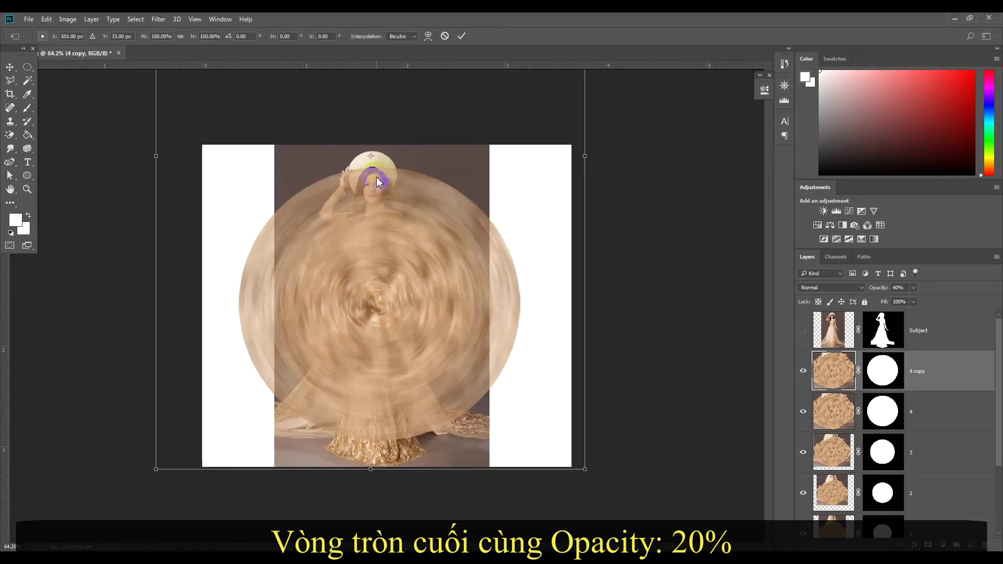
left_click_drag(370, 156, 375, 304)
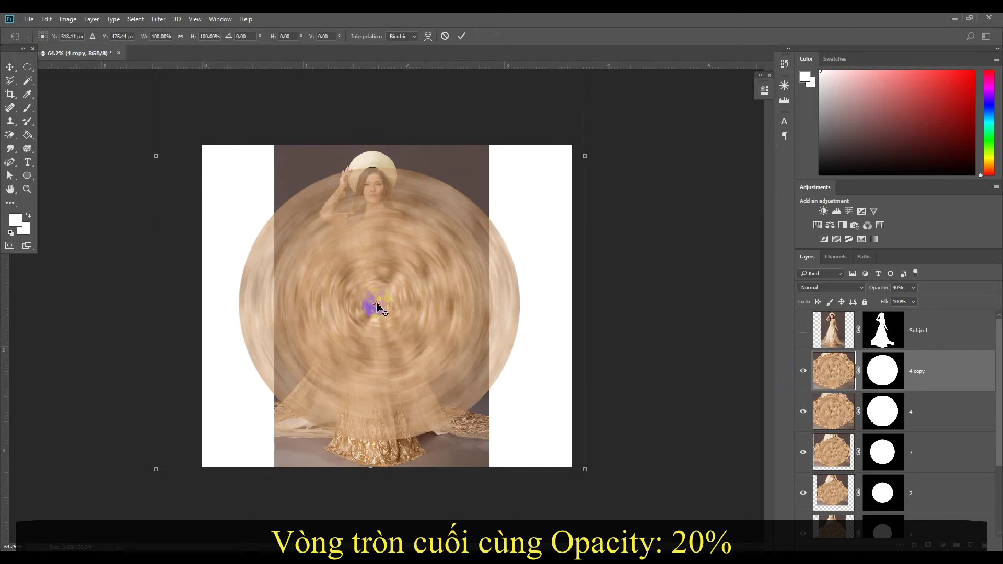
scroll(420, 268, "up", 5, "alt")
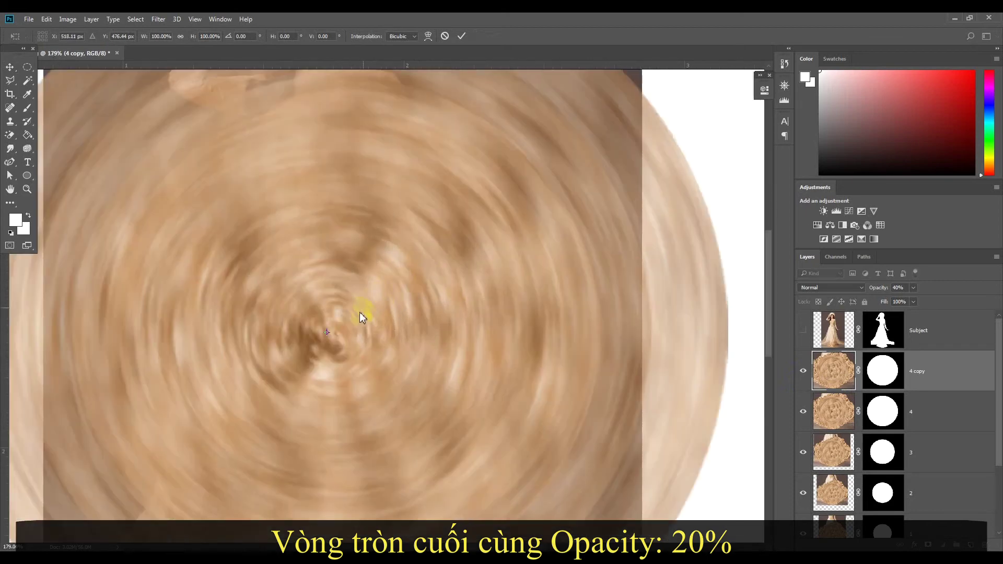
left_click(335, 338)
left_click_drag(333, 338, 336, 335)
scroll(444, 347, "down", 5, "alt")
scroll(443, 346, "down", 3, "alt")
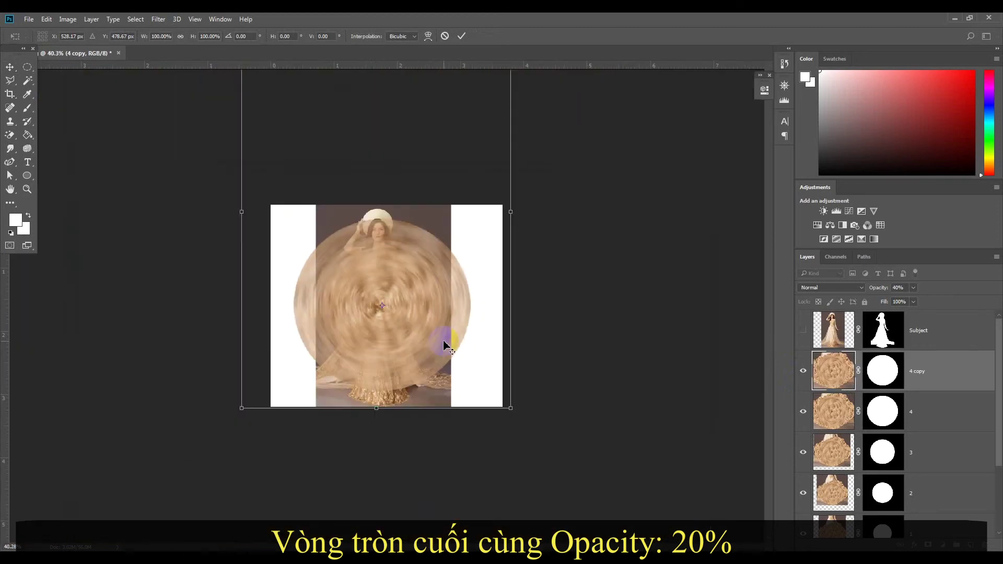
Enlarge layer 4 copy proportionally around the disc's centre until it slightly exceeds the canvas height, and set its opacity to 20%.
left_click_drag(464, 124, 504, 102)
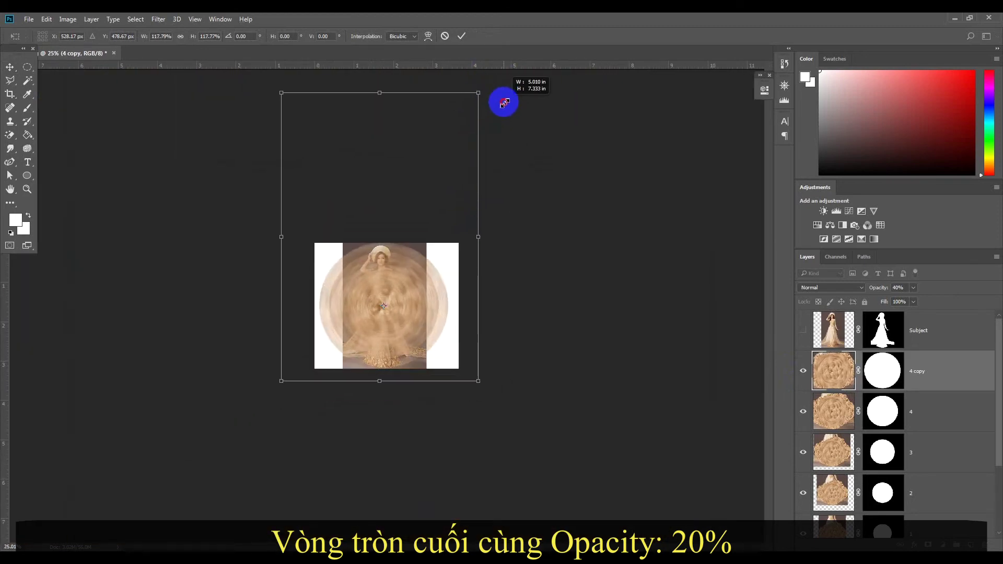
left_click_drag(504, 103, 510, 98)
left_click(462, 37)
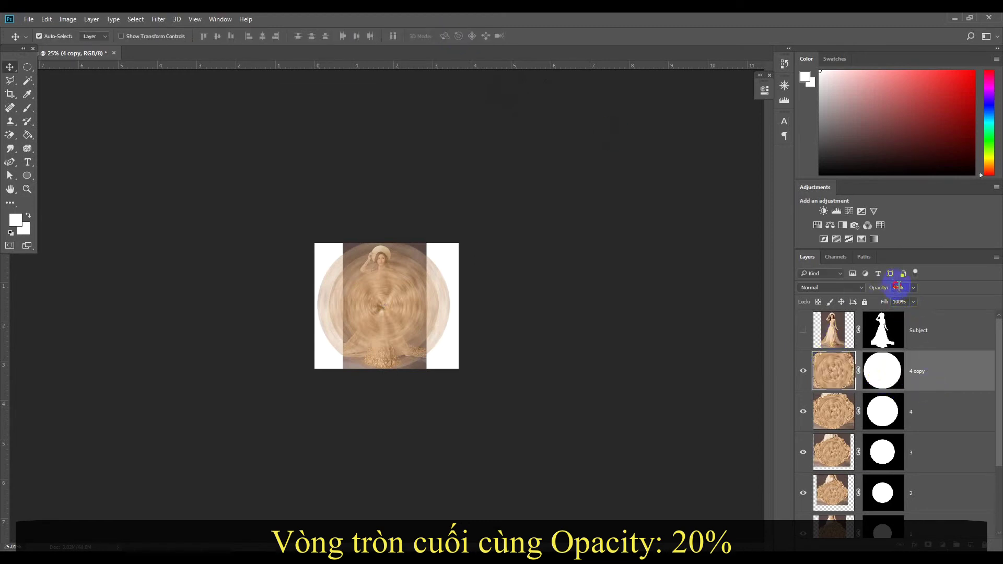
type("20")
key("Return")
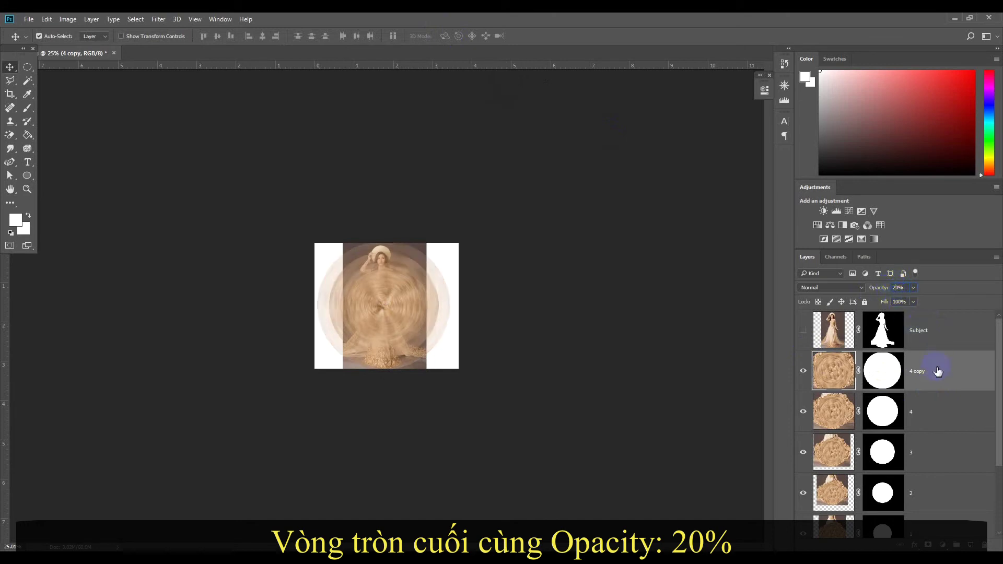
left_click(920, 409)
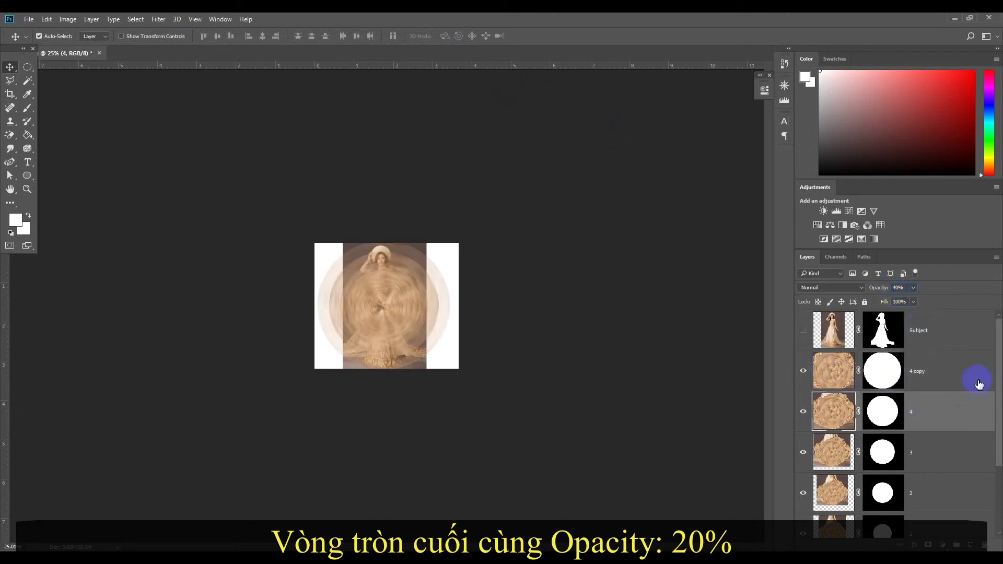
Add a Solid Color fill layer in dark red #931717 directly above the locked Background layer.
scroll(995, 398, "down", 3)
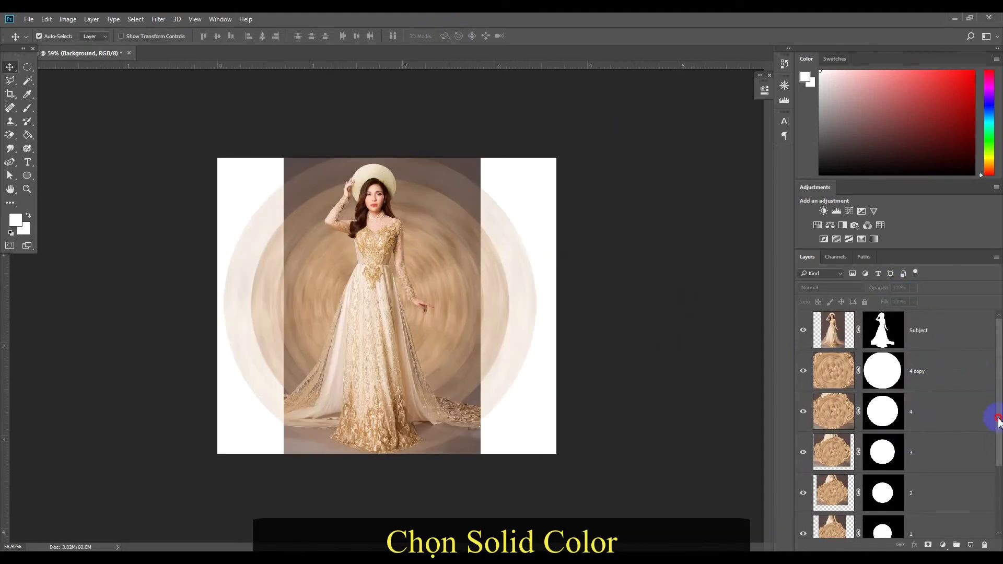
left_click_drag(998, 421, 998, 490)
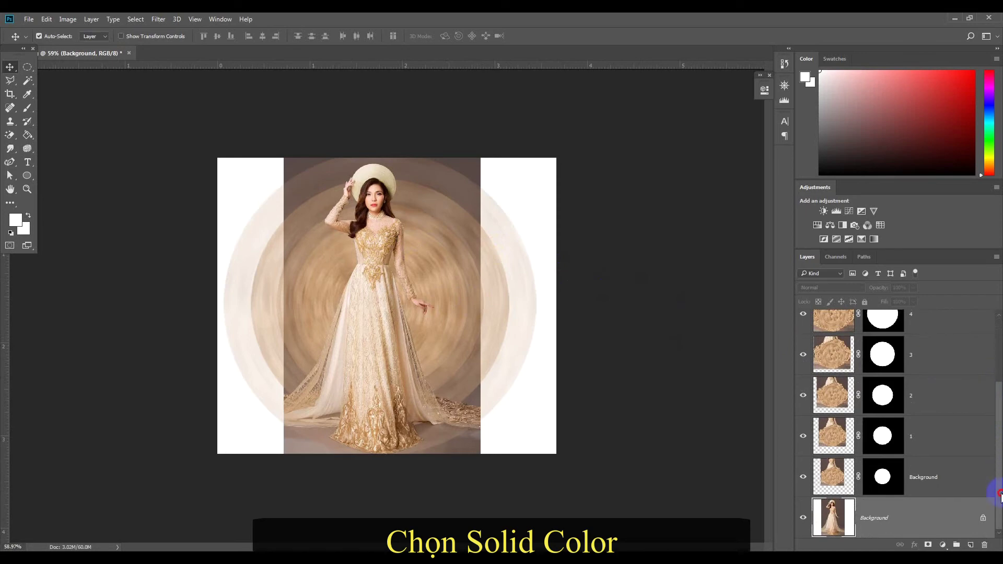
right_click(867, 519)
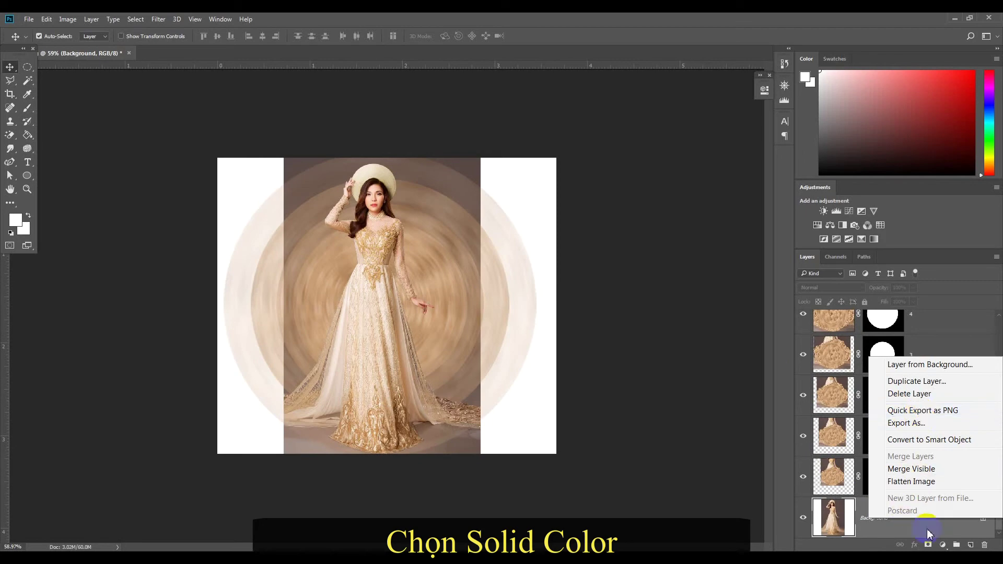
left_click(944, 544)
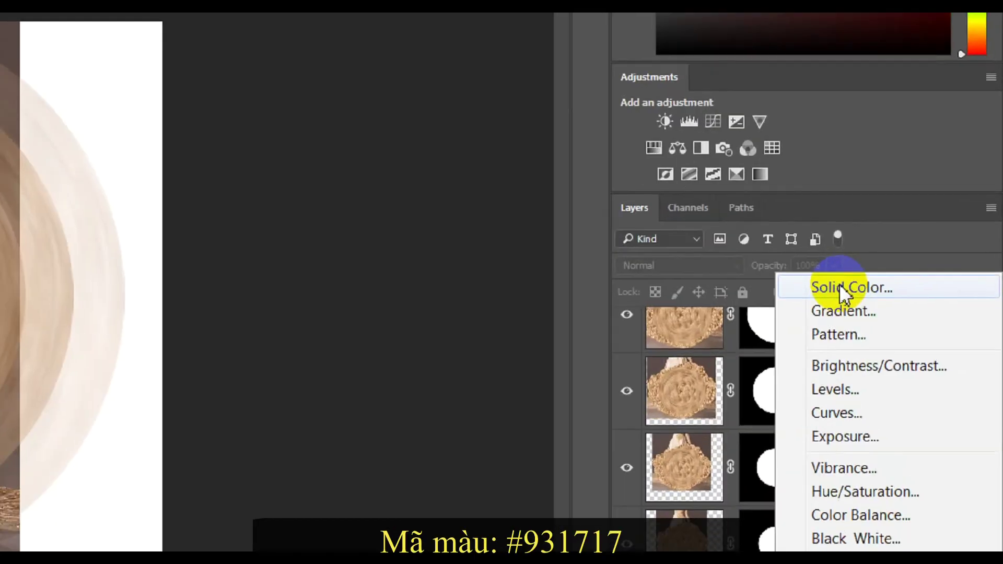
left_click(840, 286)
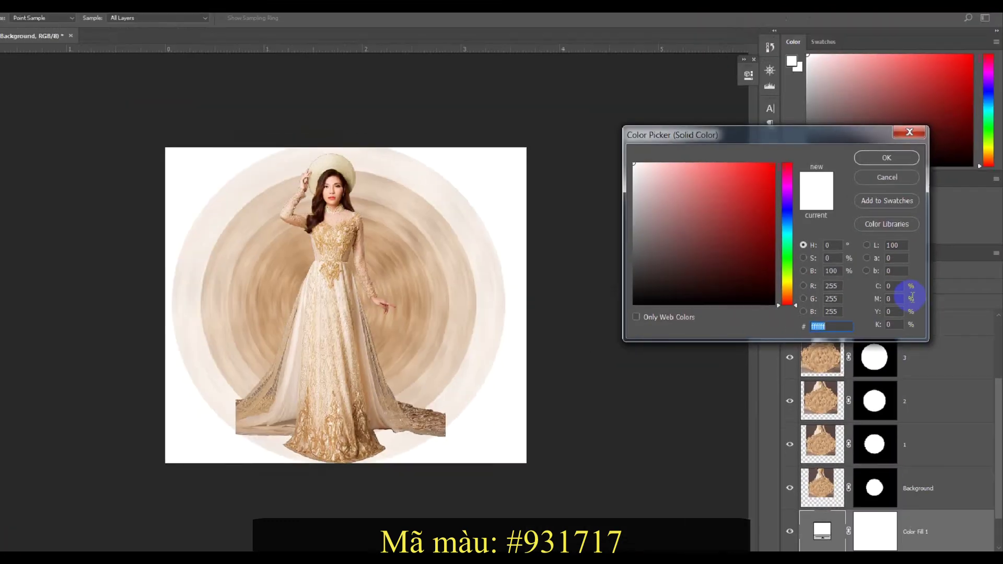
left_click(765, 229)
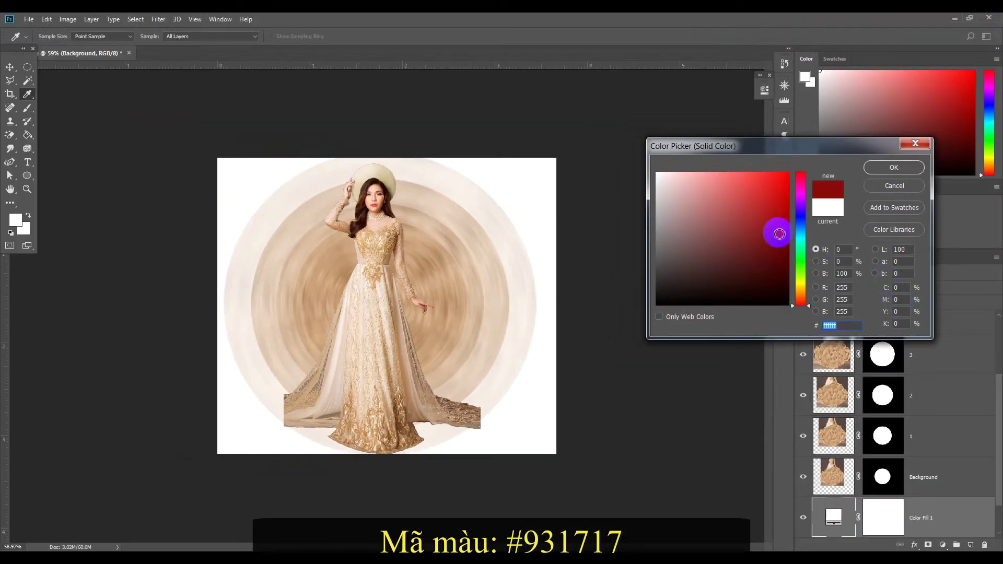
type("931717")
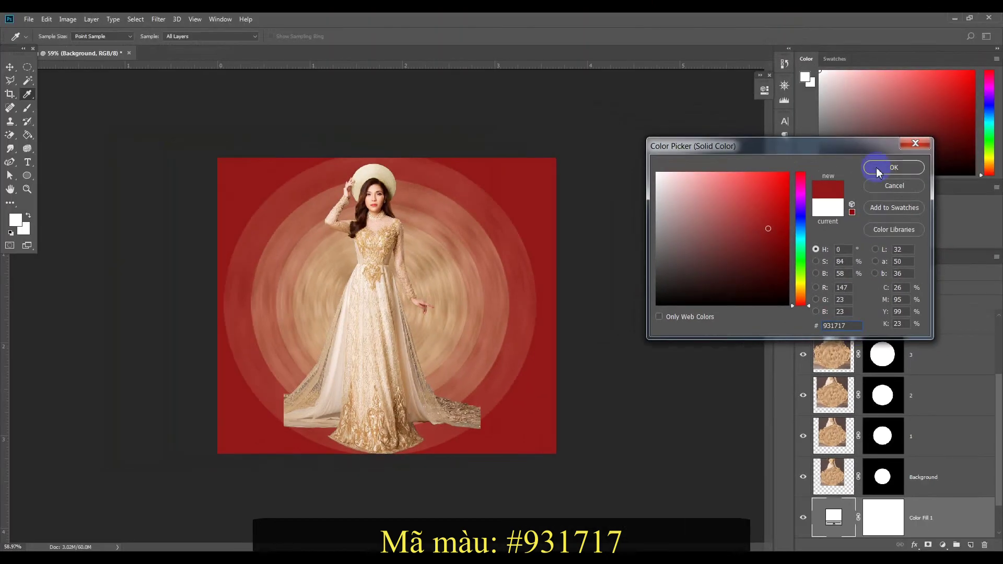
left_click(877, 168)
Add a Color Lookup adjustment layer using the LateSunset.3DL file and place it directly above Color Fill 1.
scroll(953, 460, "down", 1)
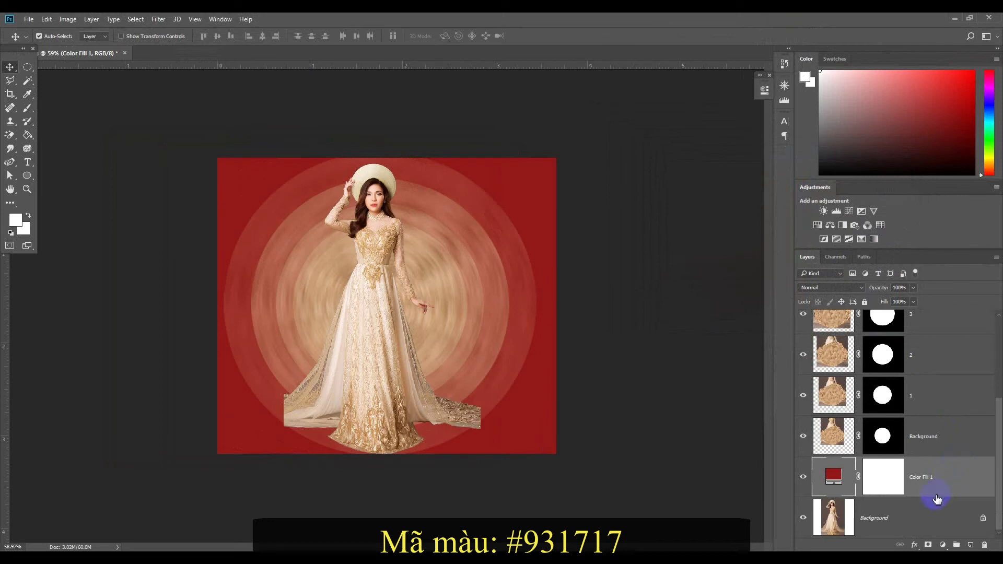
left_click(901, 521)
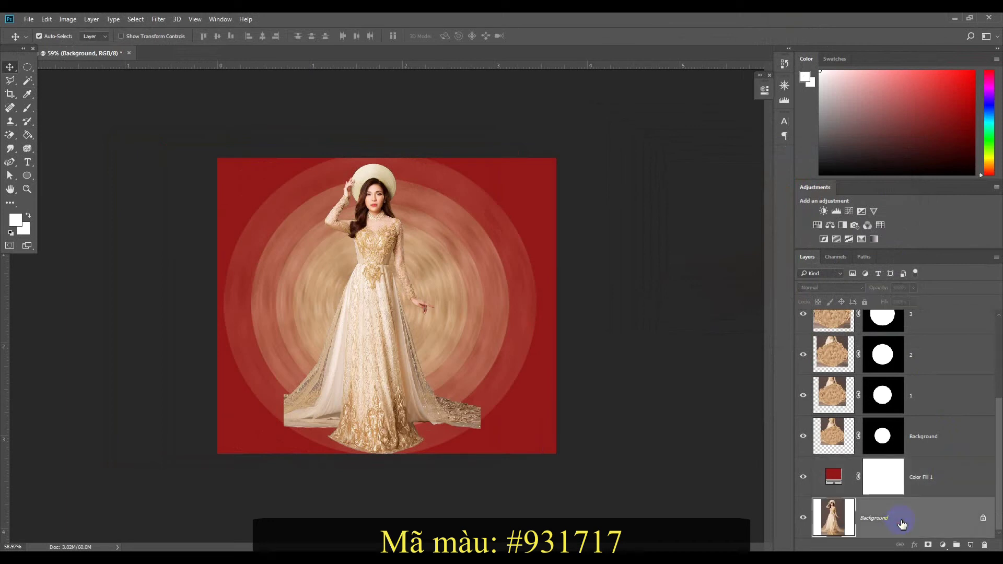
right_click(900, 518)
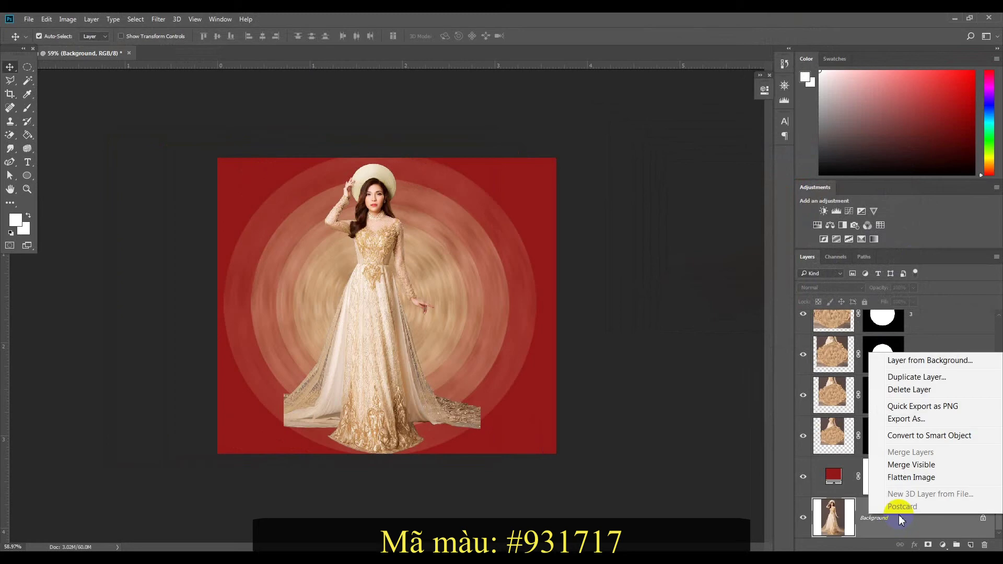
left_click(942, 545)
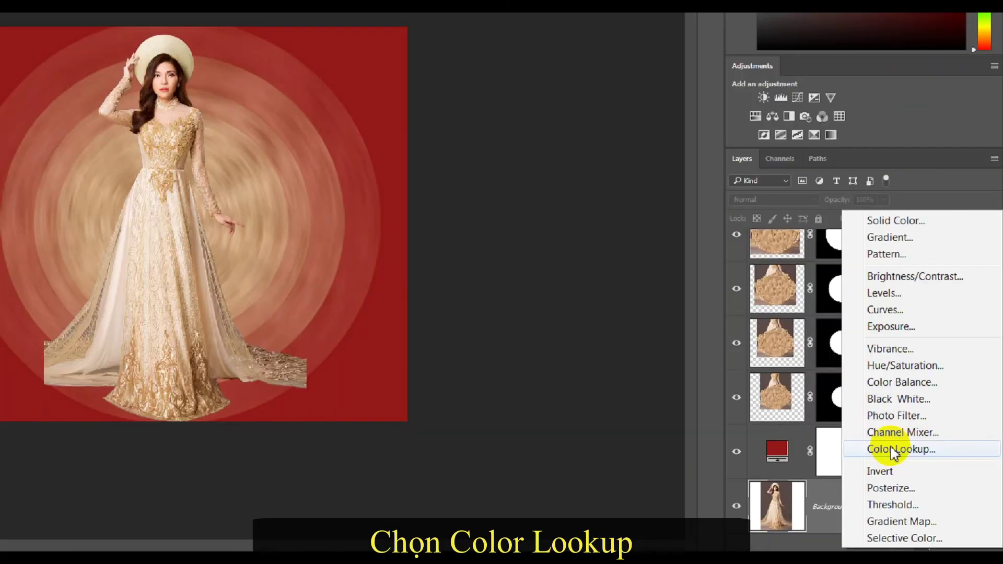
left_click(894, 453)
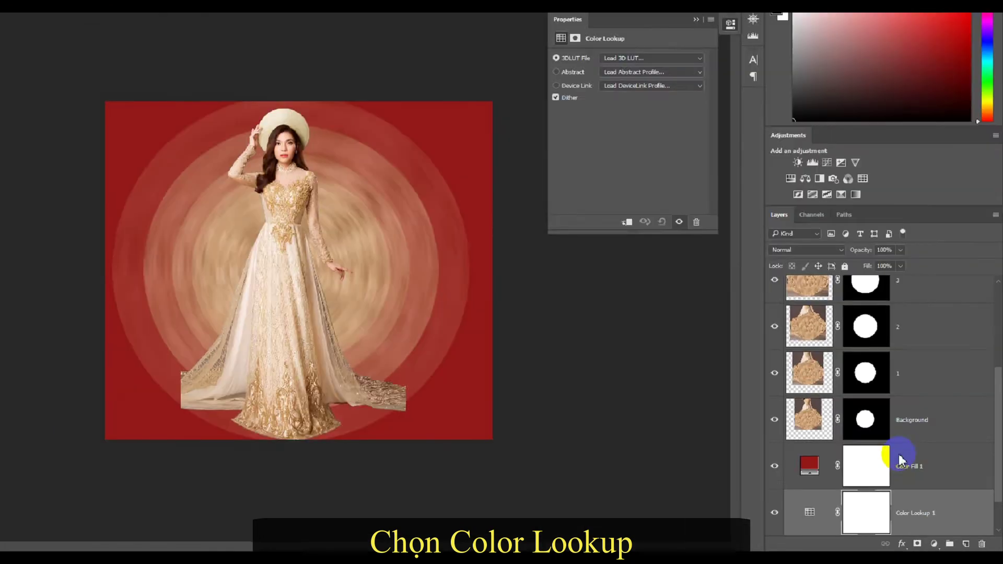
left_click(690, 60)
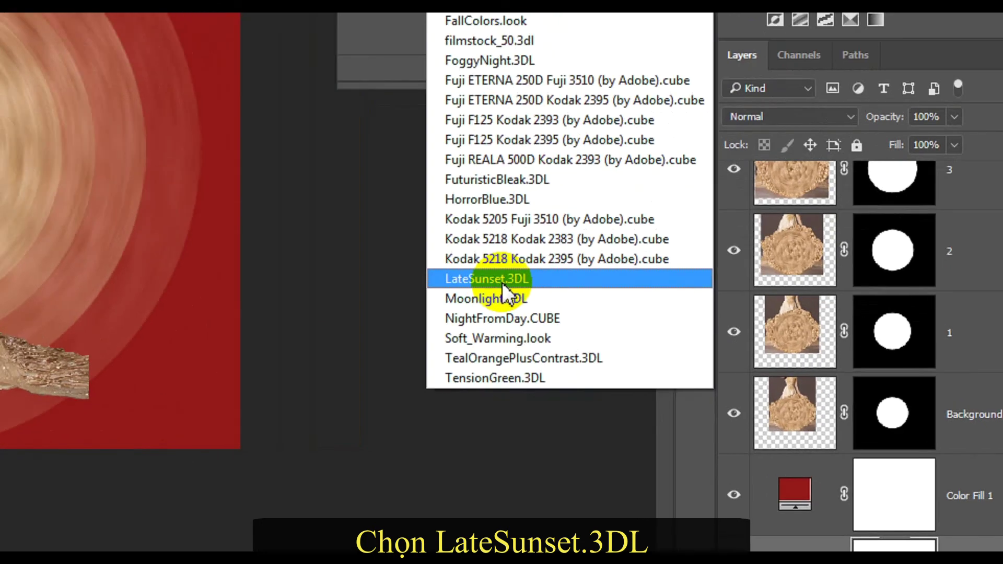
left_click(503, 279)
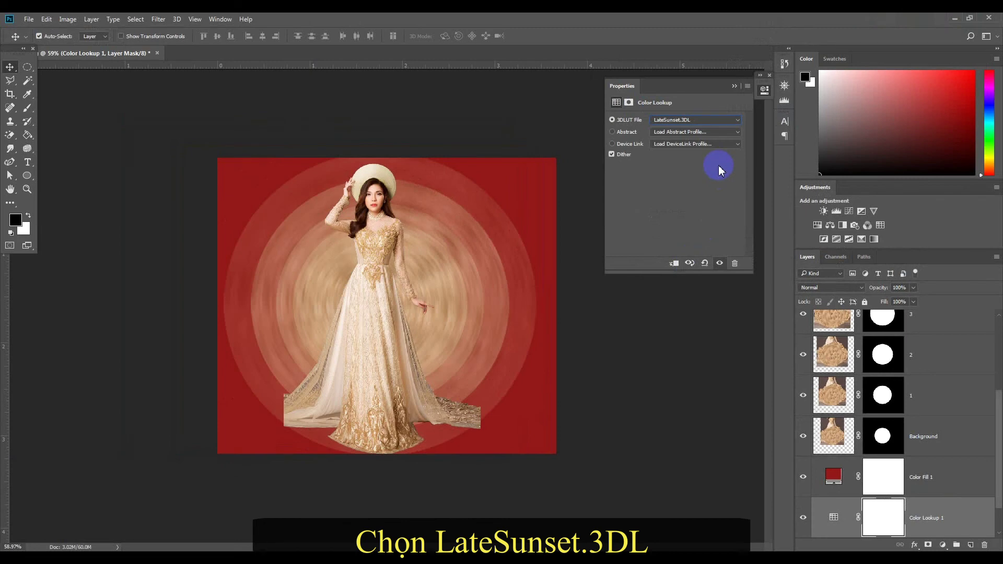
left_click(734, 86)
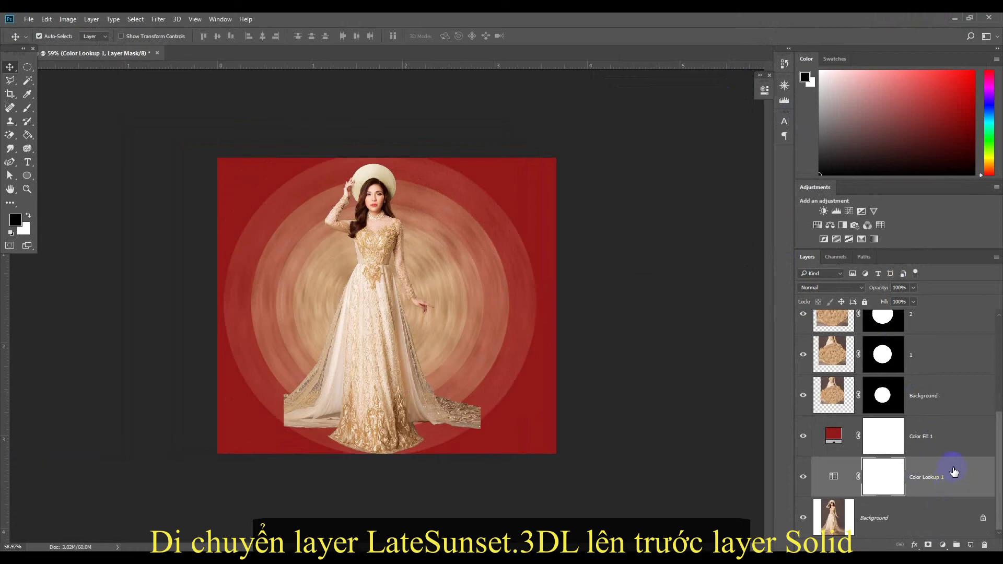
left_click_drag(940, 481, 921, 434)
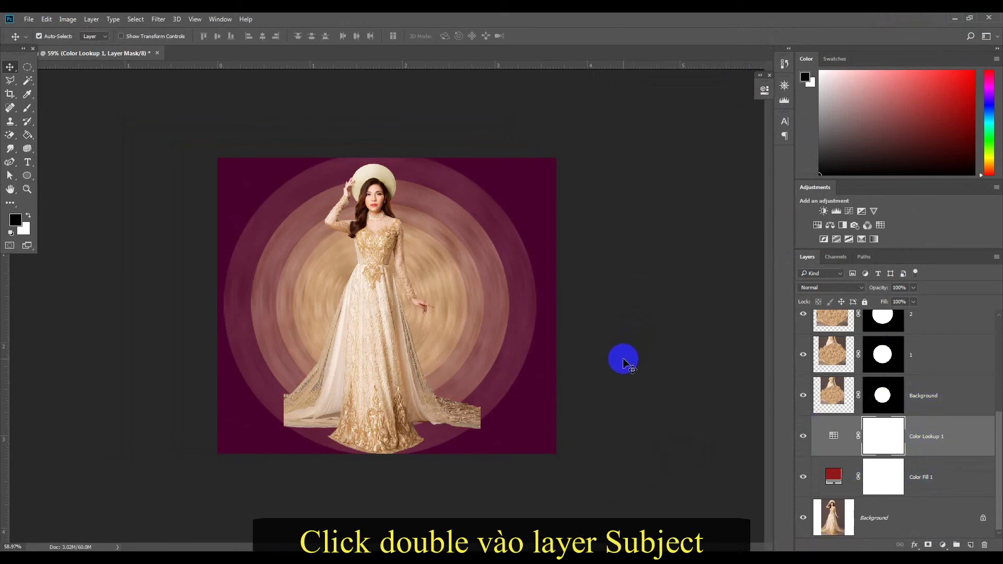
mouse_move(620, 363)
left_mouse_down()
mouse_move(497, 353)
mouse_move(509, 340)
mouse_move(449, 281)
left_mouse_up()
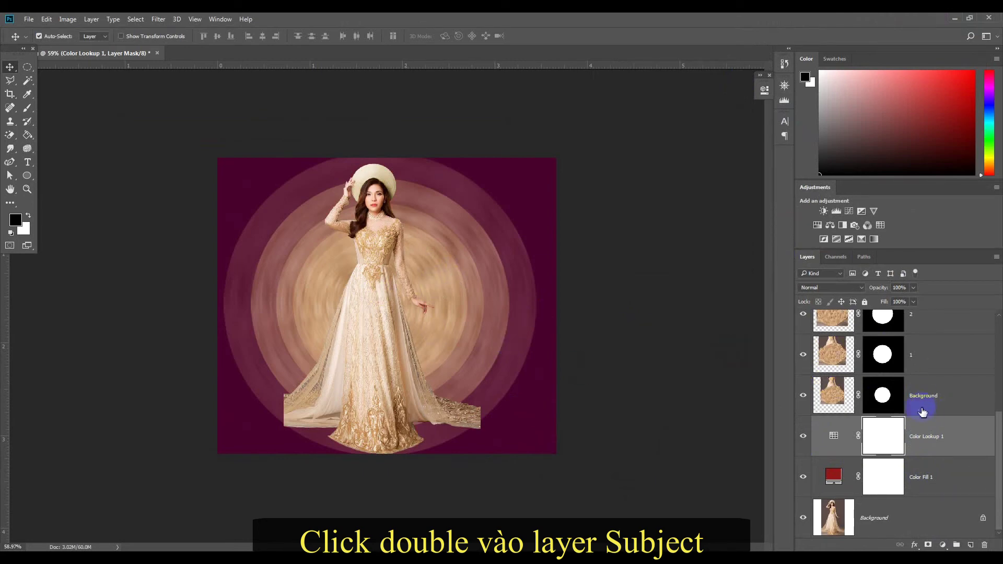
Add a Drop Shadow effect to the Subject layer and set its angle to 180°.
scroll(918, 407, "up", 5)
left_click(839, 336)
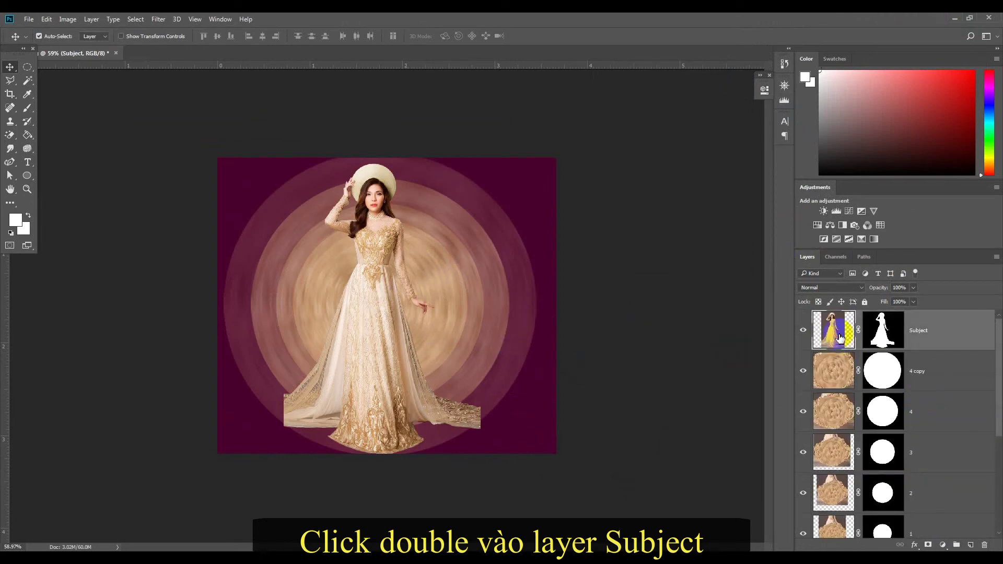
double_click(840, 337)
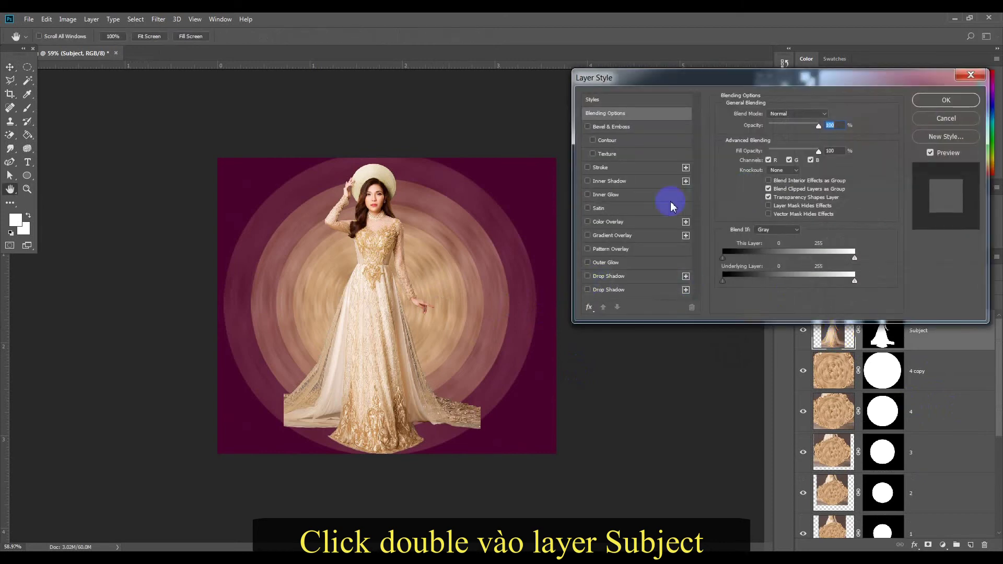
left_click(590, 290)
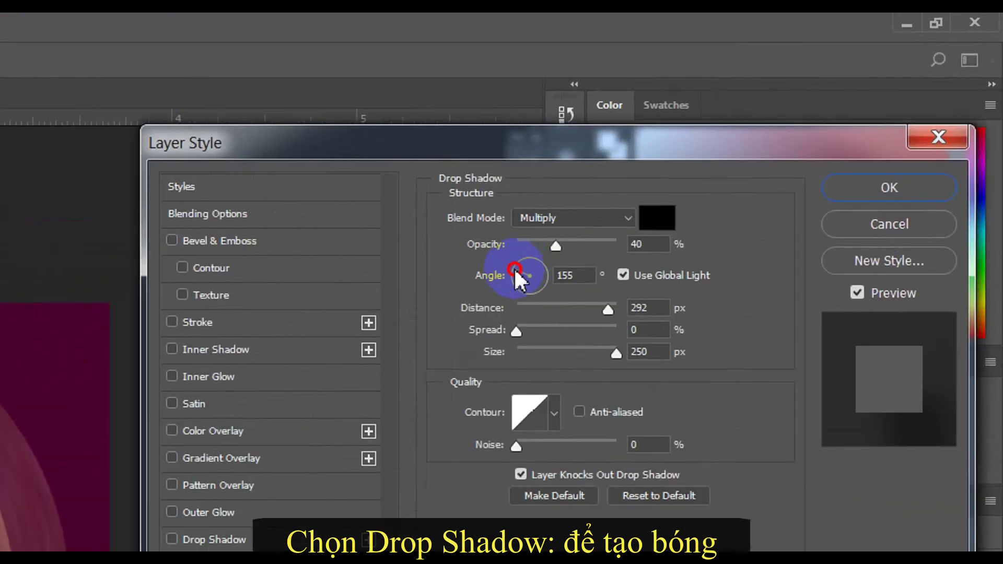
left_click_drag(763, 141, 759, 142)
left_click(516, 274)
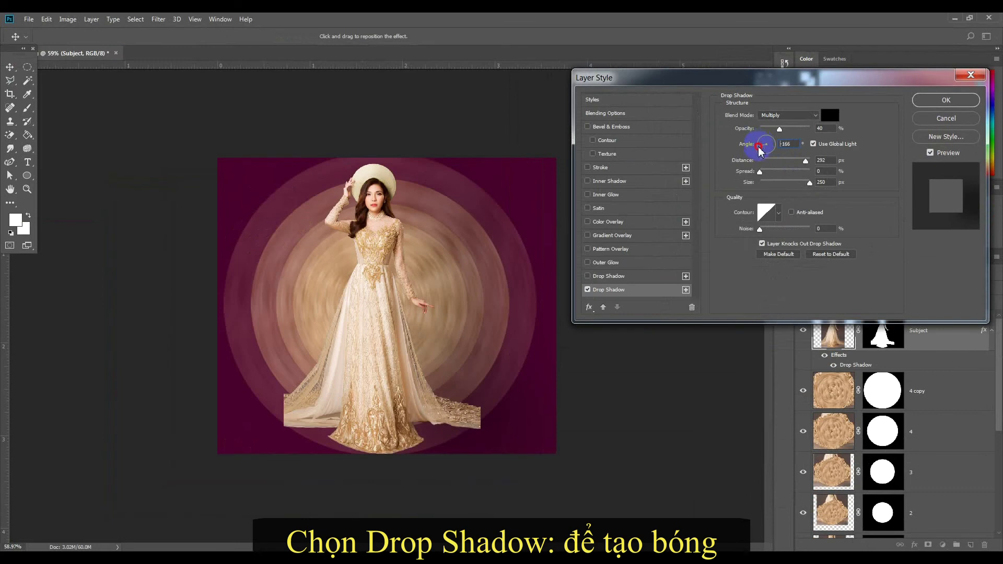
mouse_move(758, 152)
left_mouse_down()
mouse_move(766, 161)
mouse_move(755, 139)
mouse_move(759, 150)
left_mouse_up()
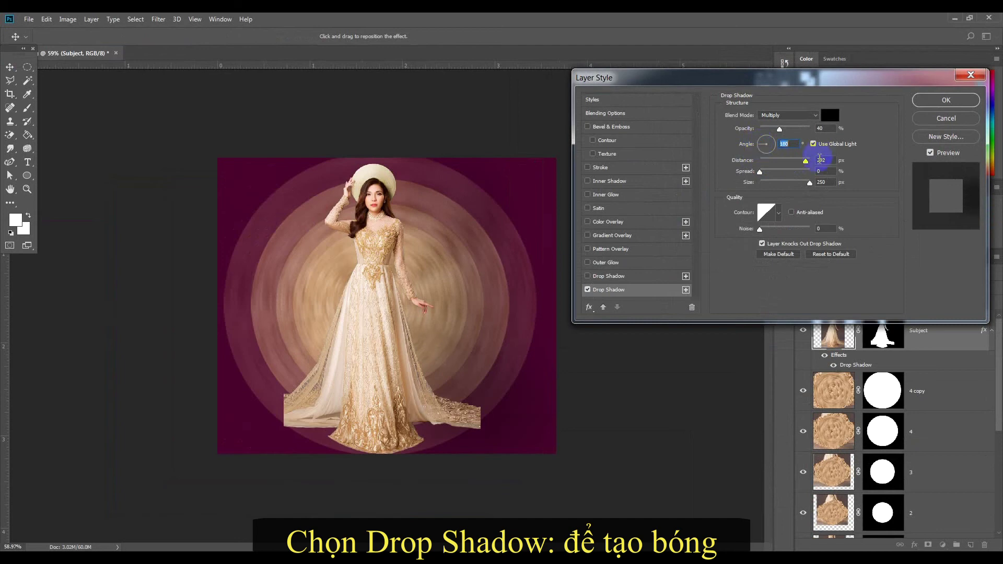
Set the drop shadow's distance to 137 px and reduce its size to about 29 px.
double_click(827, 160)
key("BackSpace")
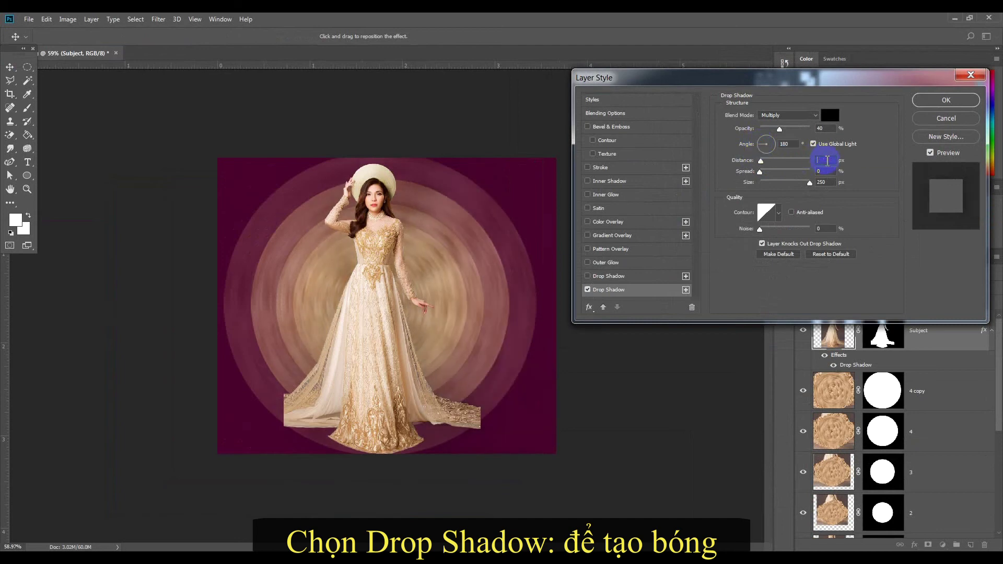
type("500")
left_click_drag(810, 183, 774, 188)
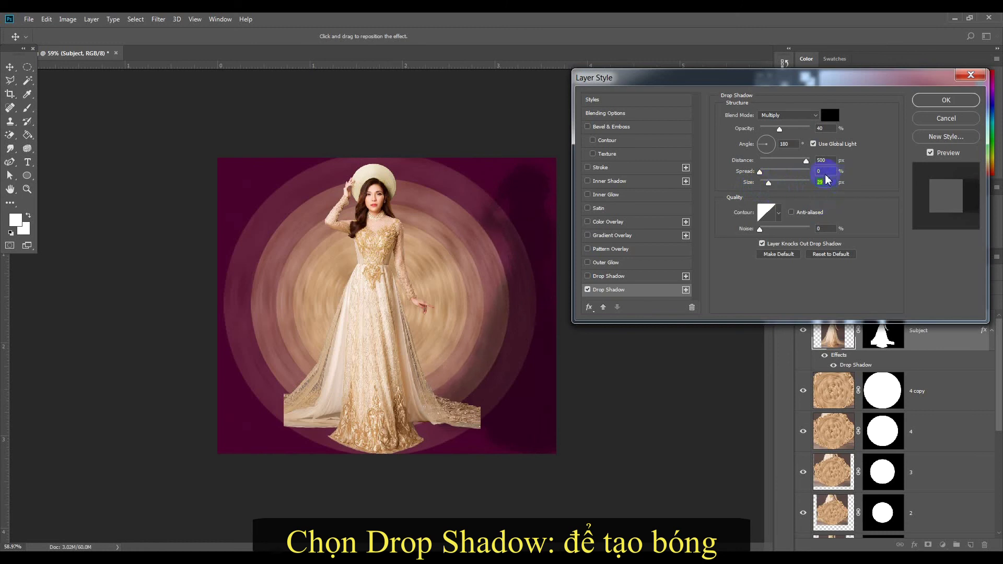
mouse_move(805, 162)
left_mouse_down()
mouse_move(792, 163)
mouse_move(802, 163)
left_mouse_up()
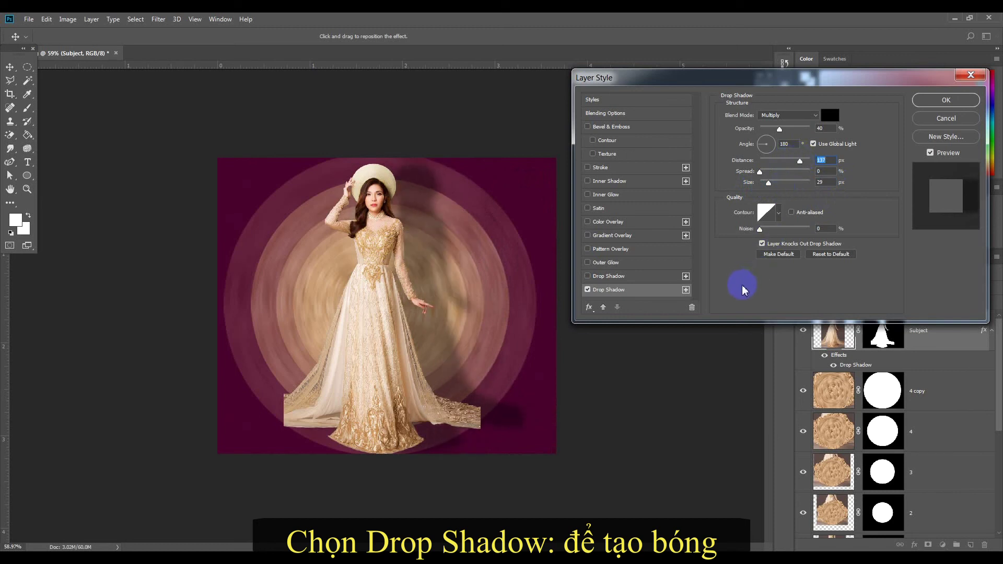
Fine-tune the drop shadow's size to about 43 px and apply the layer style.
left_click_drag(770, 183, 774, 185)
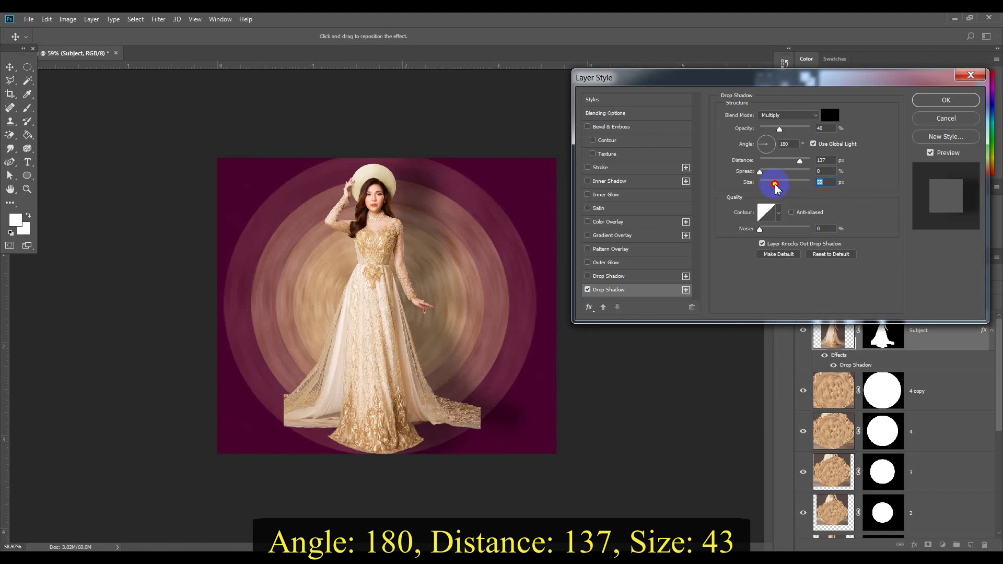
left_click_drag(777, 184, 774, 184)
left_click_drag(782, 190, 775, 191)
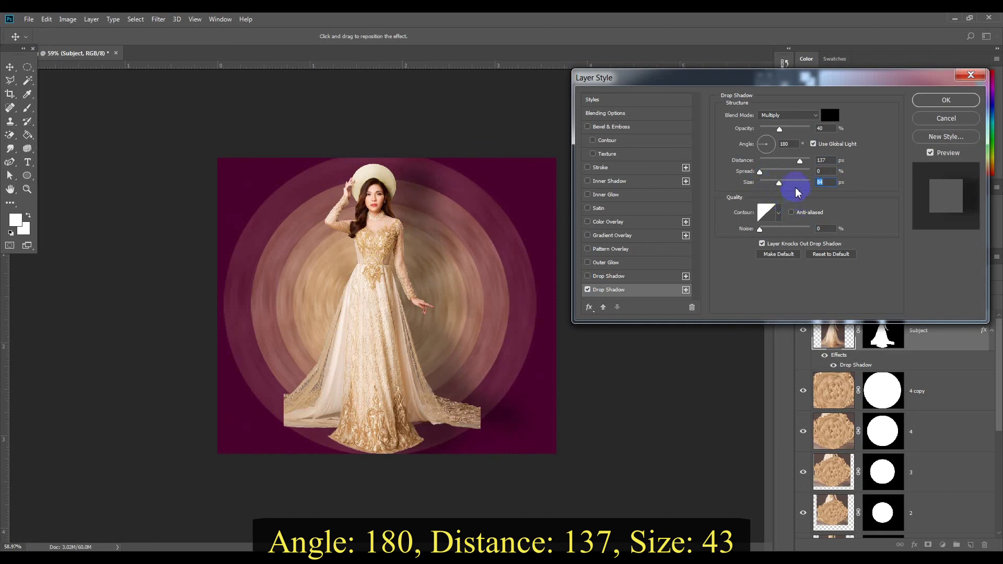
left_click(793, 184)
left_click_drag(788, 185, 769, 188)
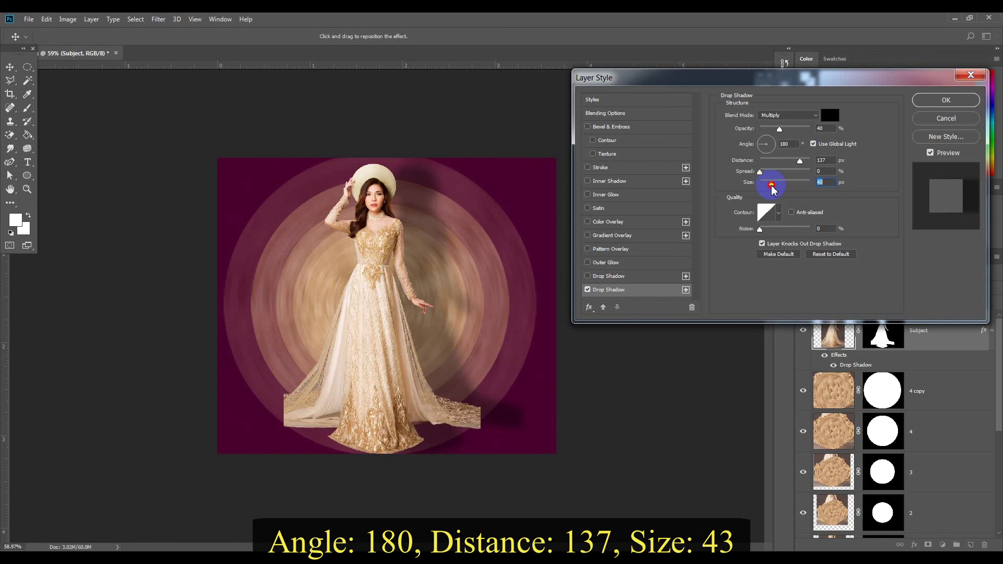
left_click(830, 174)
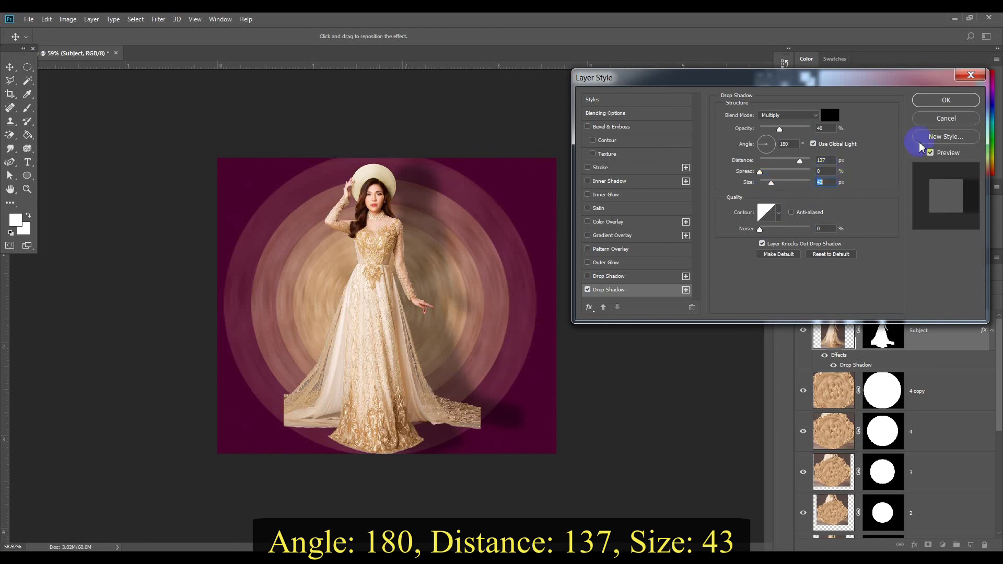
left_click(946, 101)
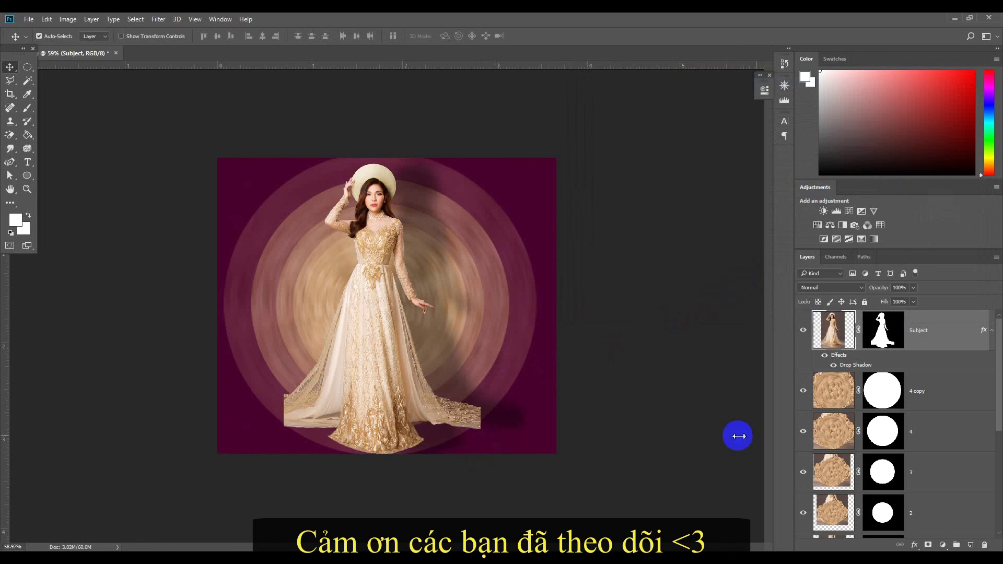
Enlarge the Subject layer proportionally to about 145% and lower it so the hat fits inside the canvas and the skirt runs off the lower edge.
key("ctrl+t")
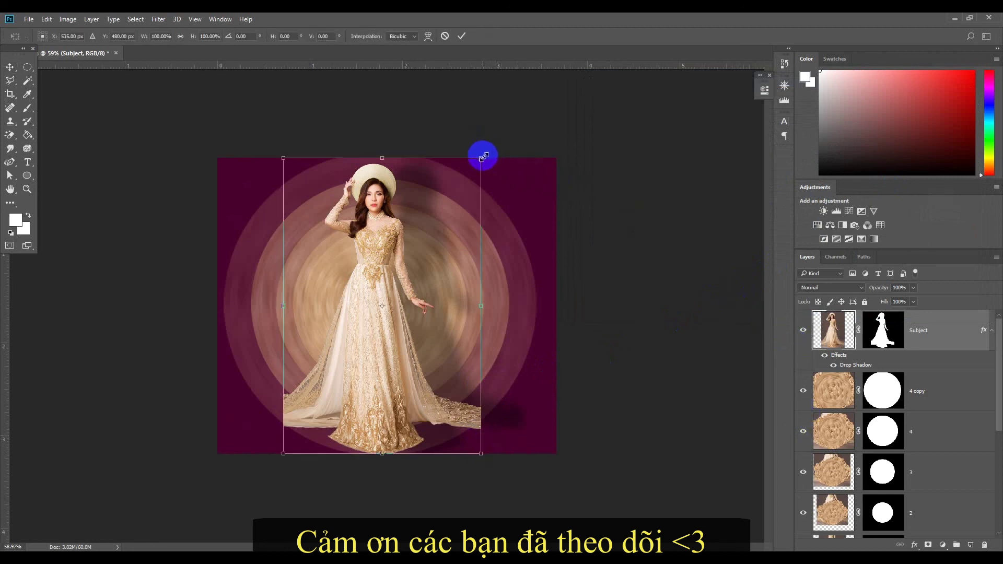
left_click_drag(484, 155, 561, 92)
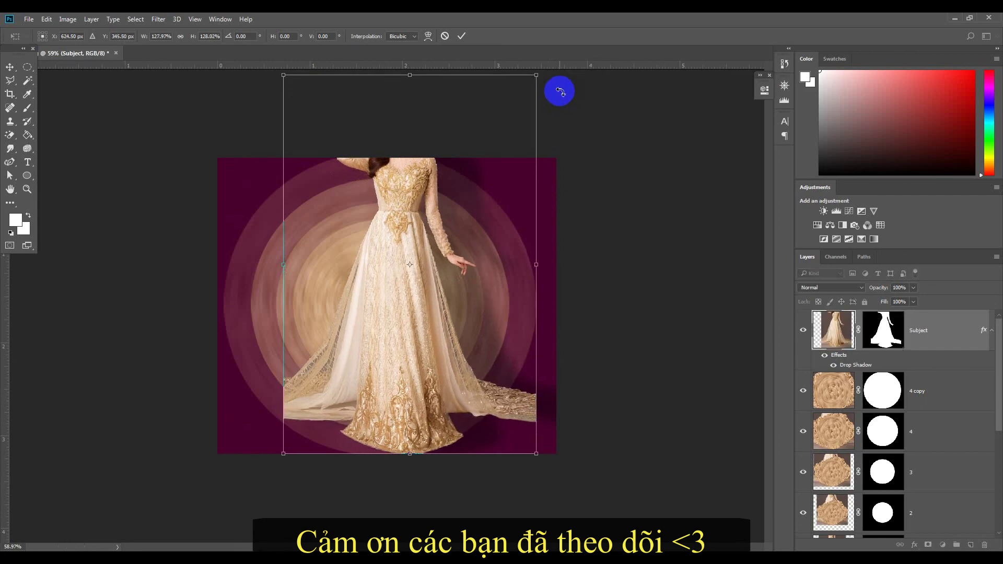
key("ctrl+z")
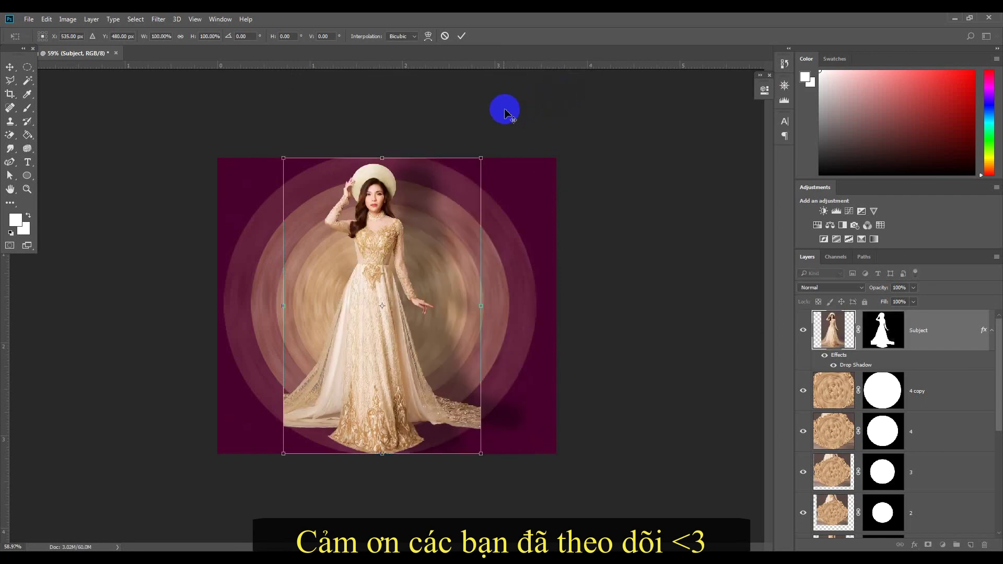
left_click_drag(479, 155, 542, 101)
left_click_drag(395, 270, 408, 343)
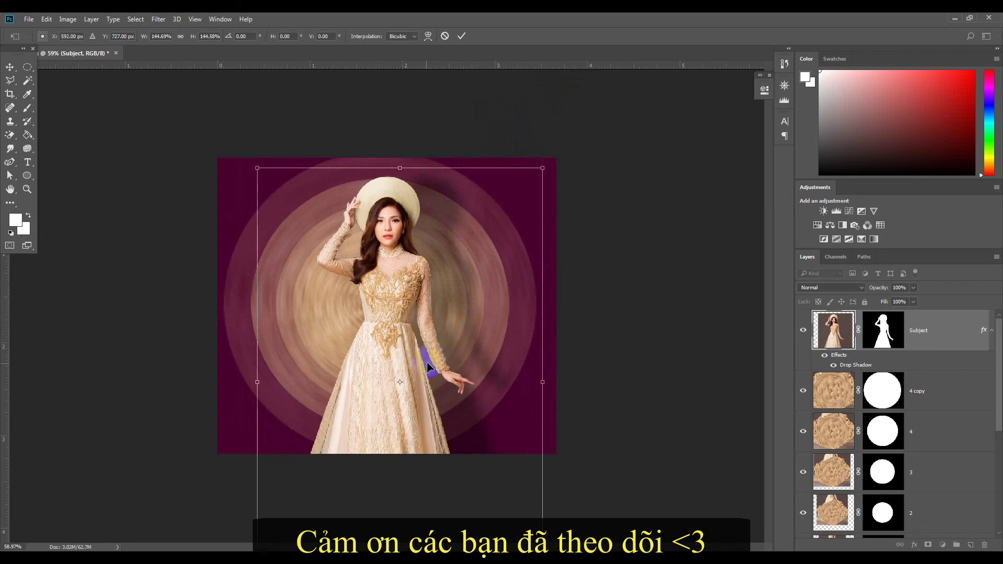
left_click_drag(416, 373, 417, 374)
left_click(462, 36)
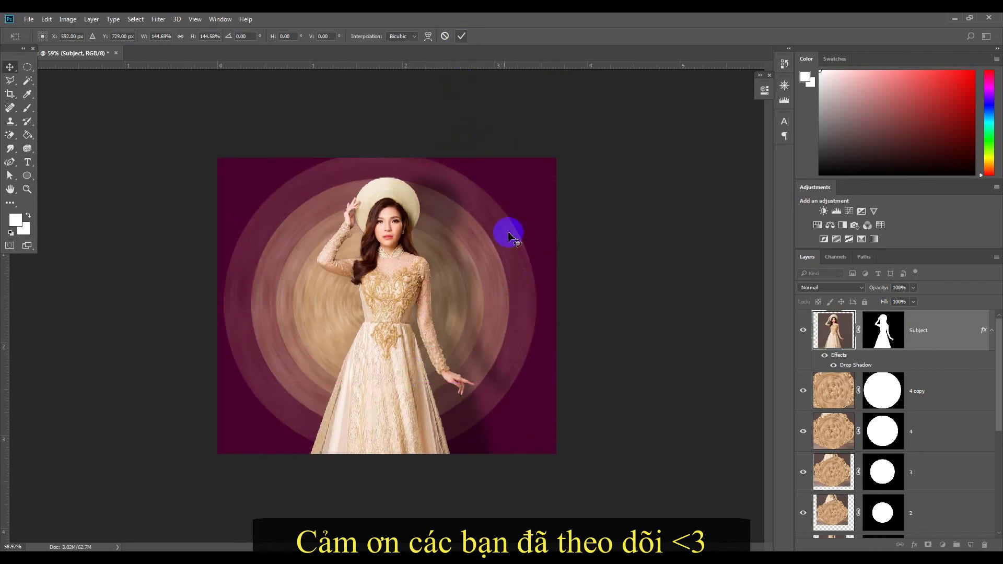
Shift the model slightly to the left so she stands centred in front of the discs.
scroll(537, 317, "down", 3)
left_click(405, 349)
left_click(395, 314)
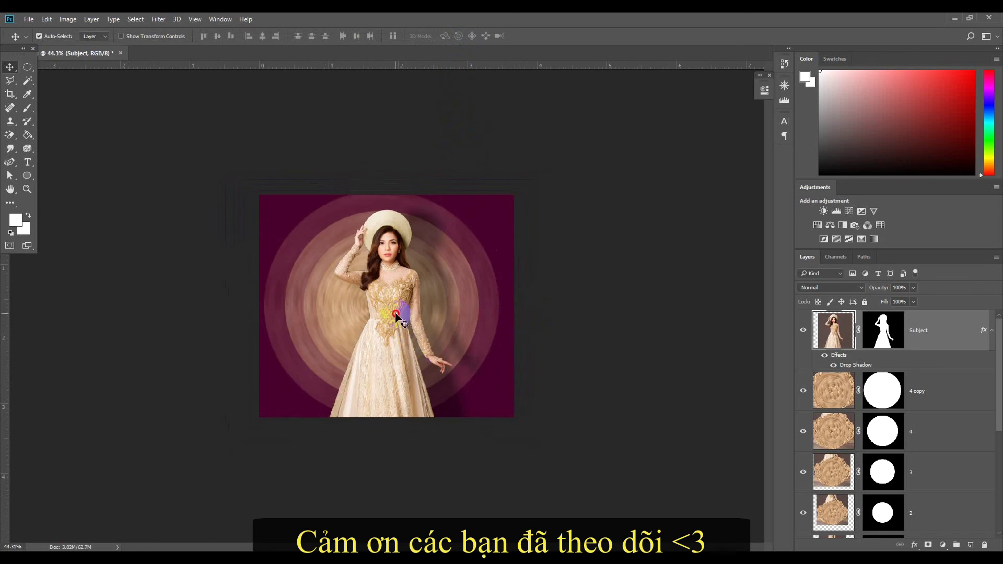
left_click_drag(396, 314, 390, 313)
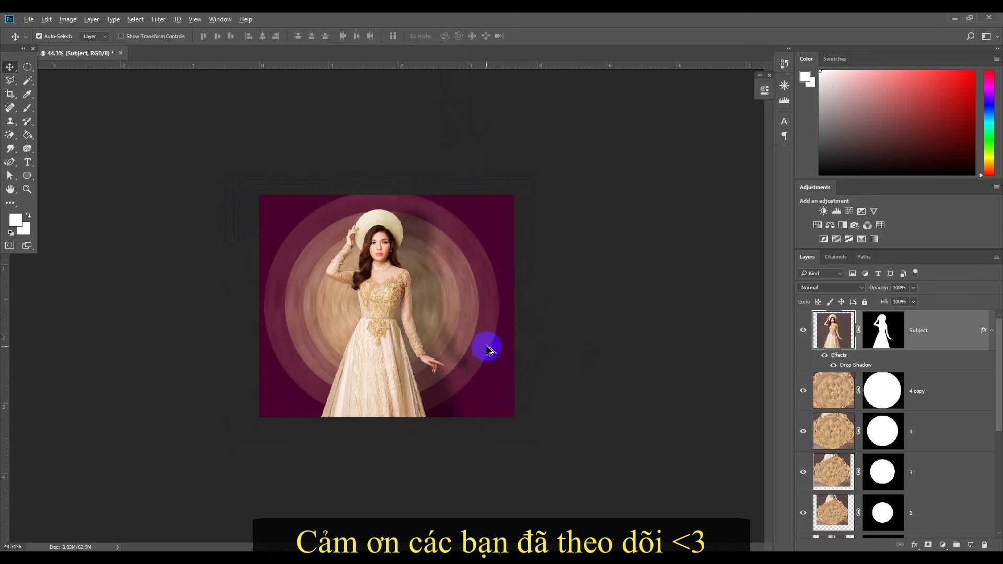
scroll(486, 347, "up", 6)
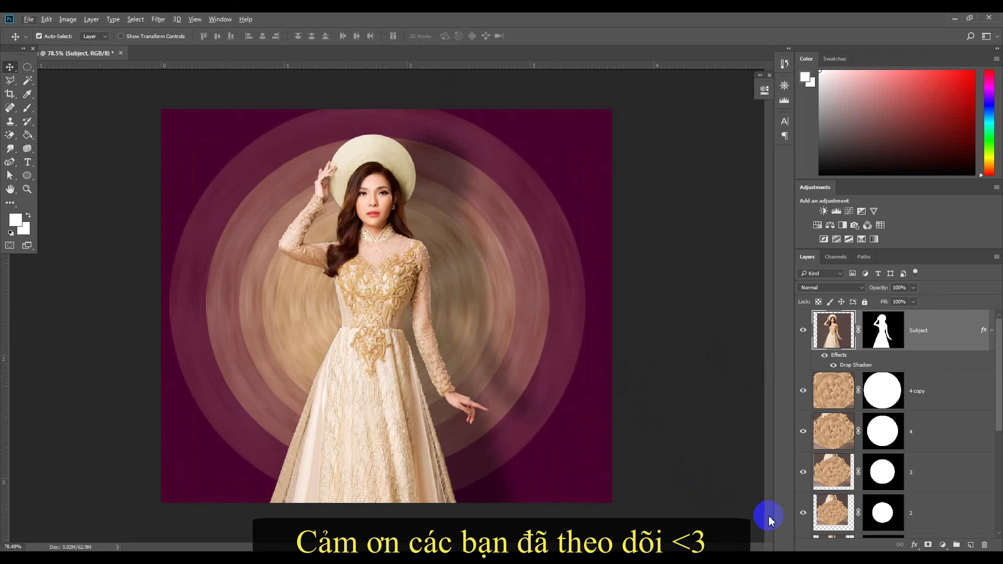
scroll(906, 459, "down", 4)
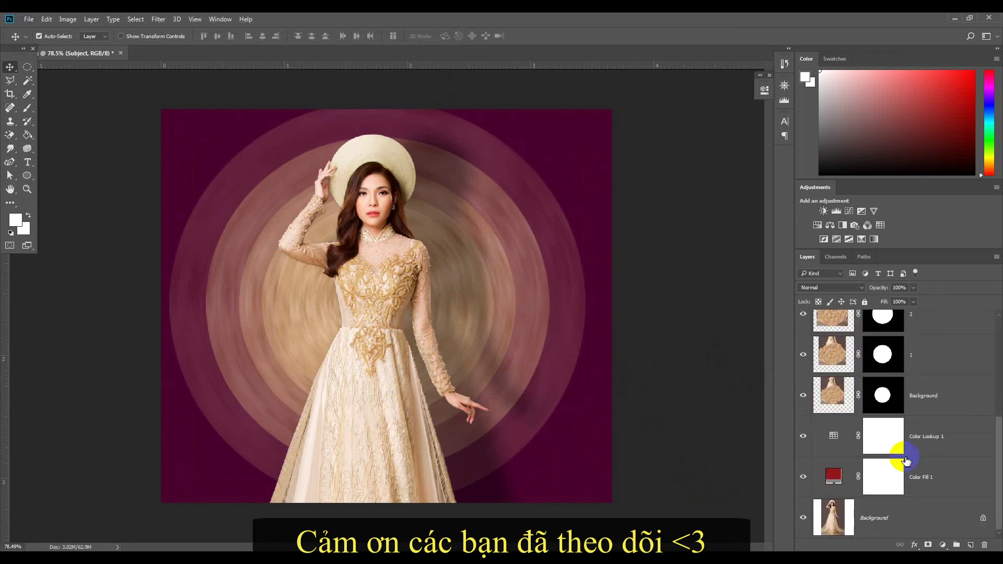